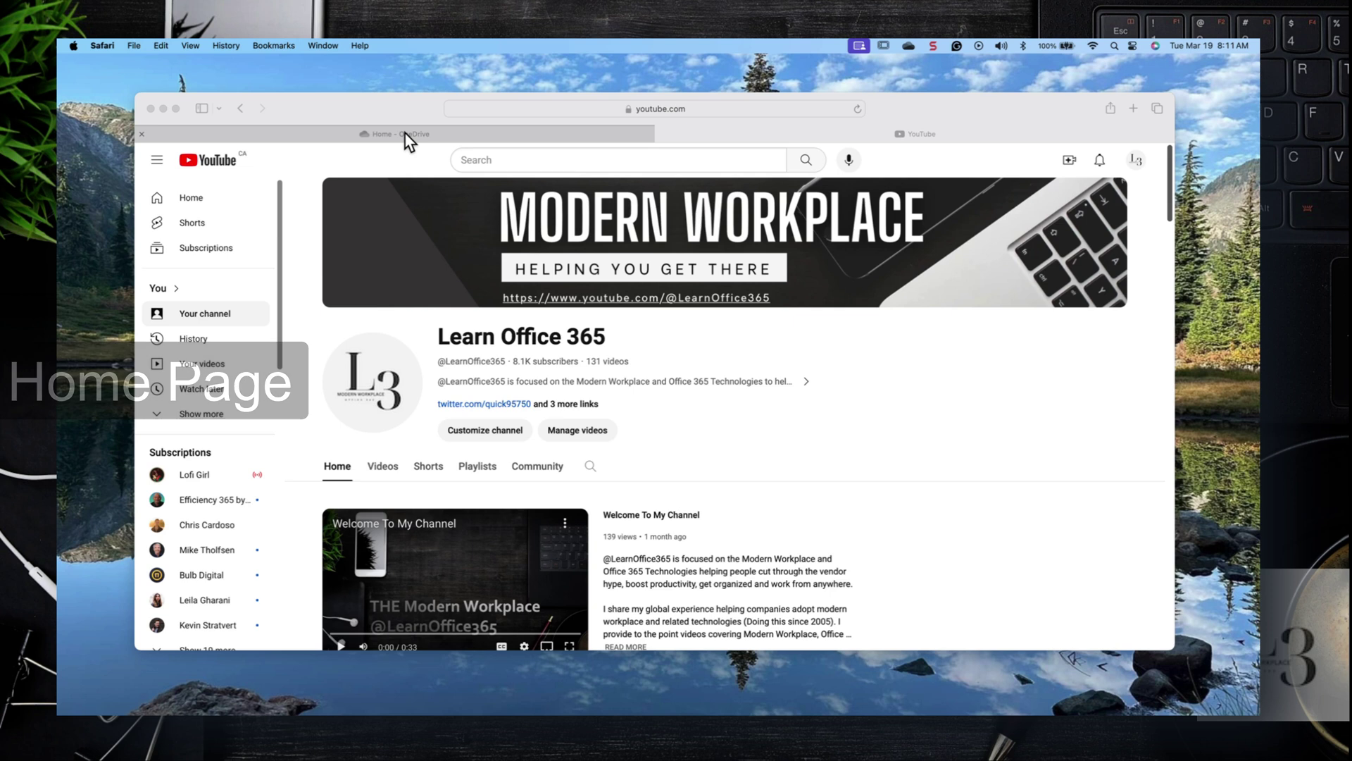
# - Return to the OneDrive home page, preview the Add new item types, then open My files
pyautogui.click(404, 132)
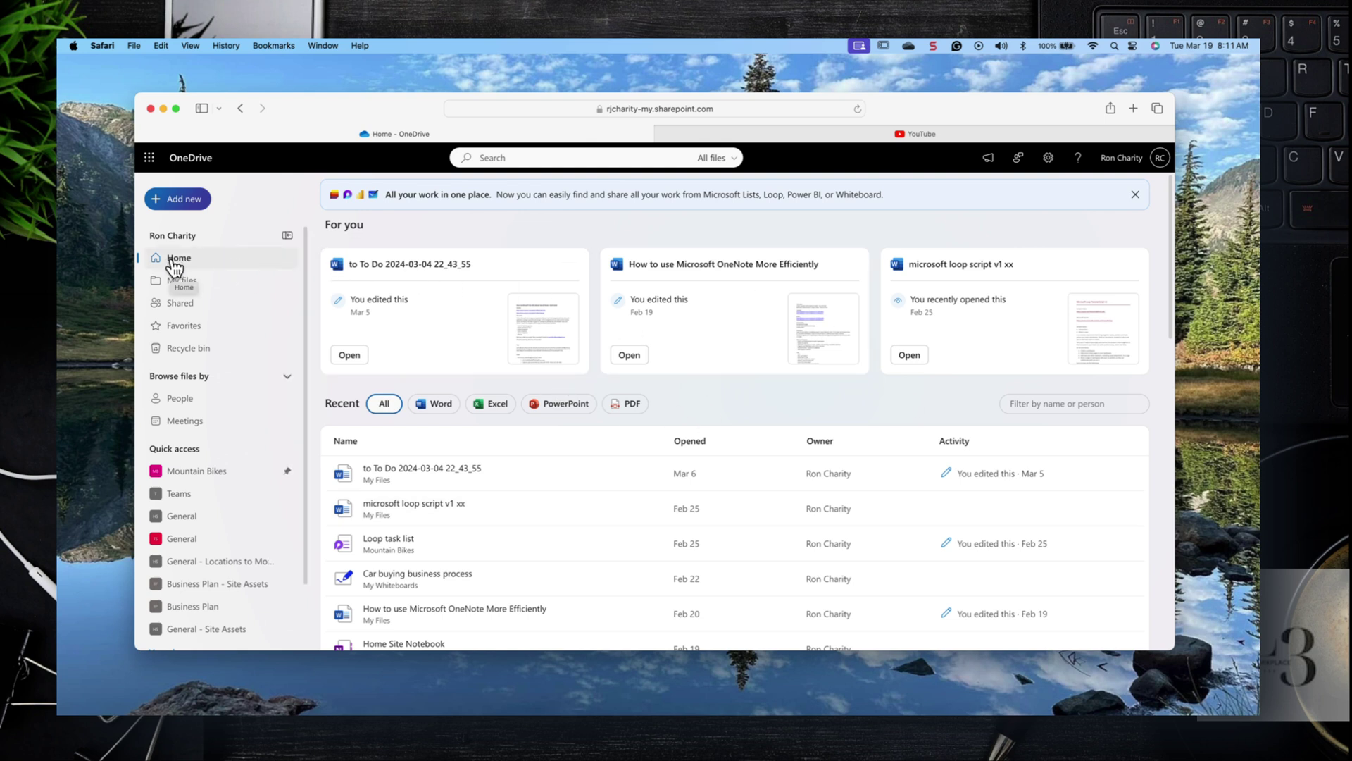
pyautogui.click(180, 200)
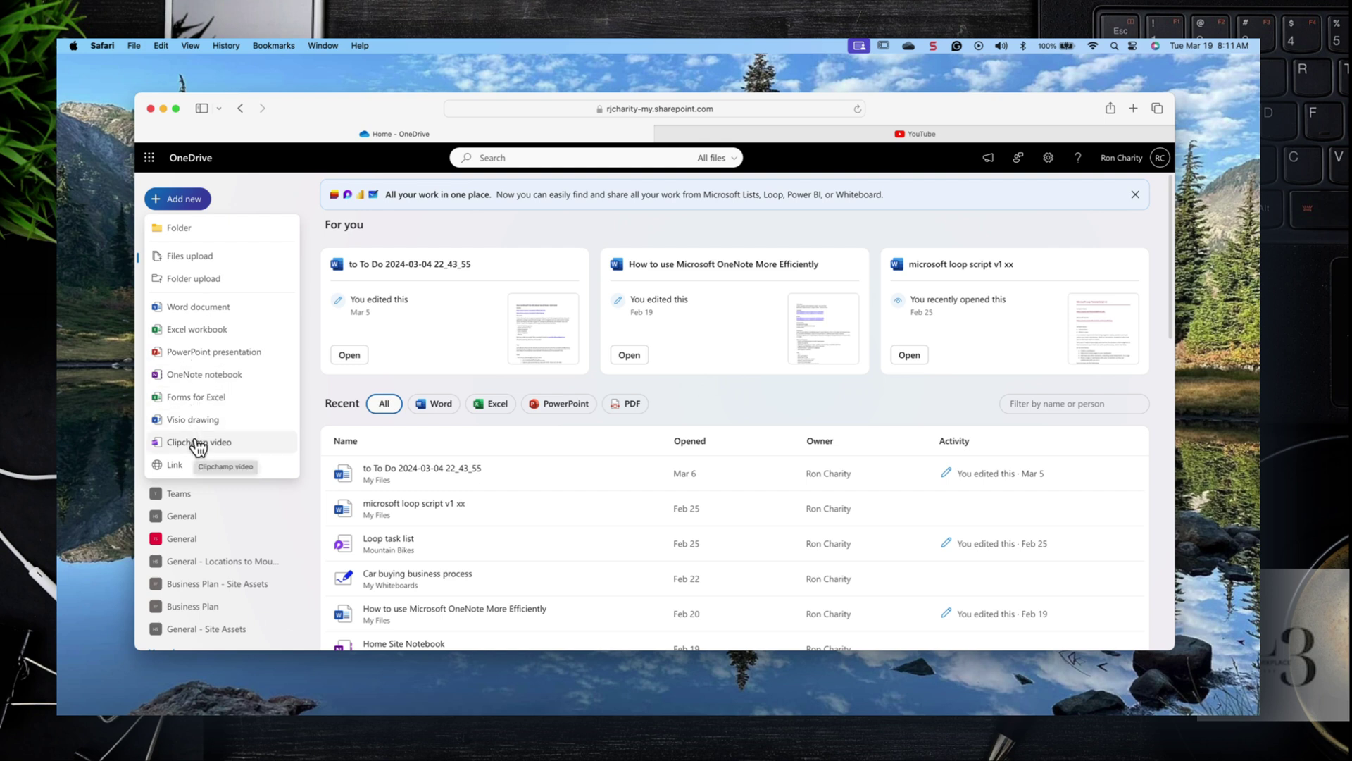
pyautogui.click(261, 184)
pyautogui.click(181, 283)
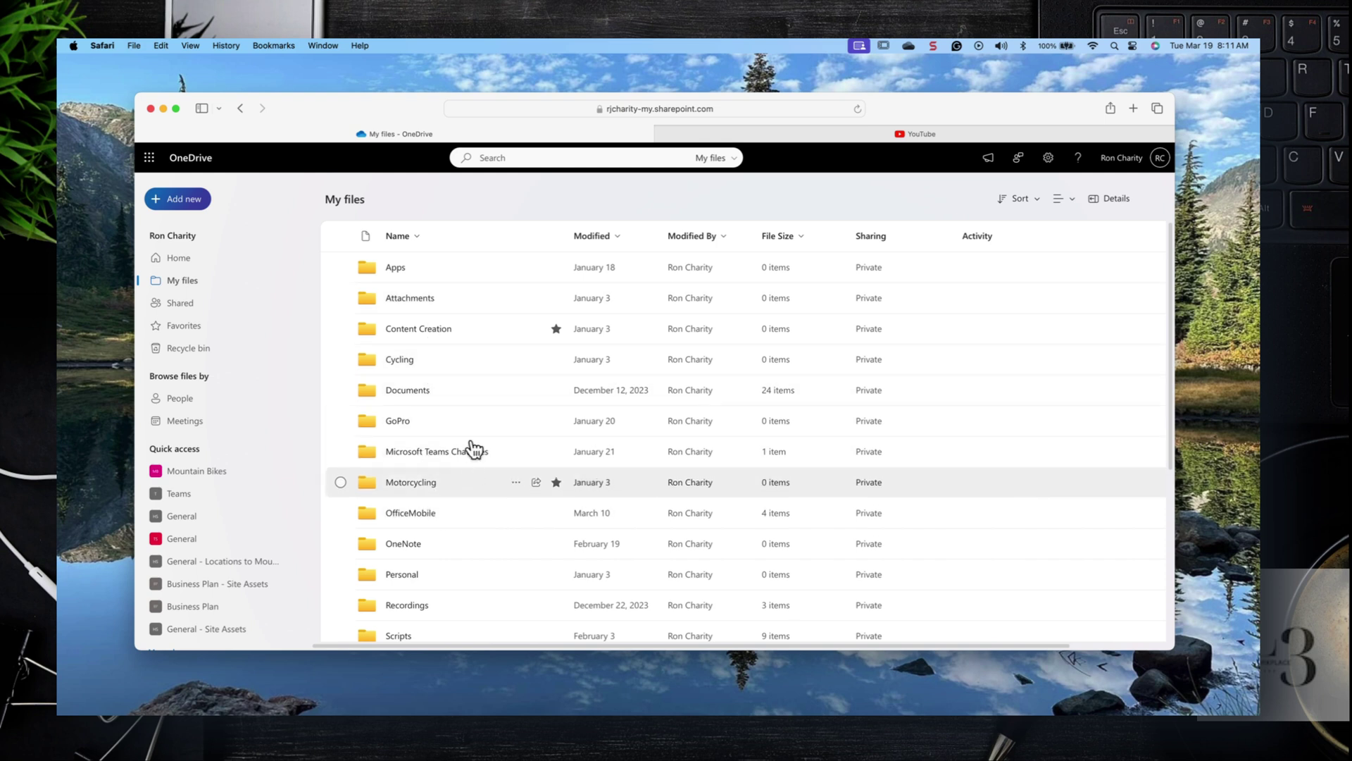
# - Preview the Modified column's Filter by panel, close it, and switch to the Shared list
pyautogui.click(561, 328)
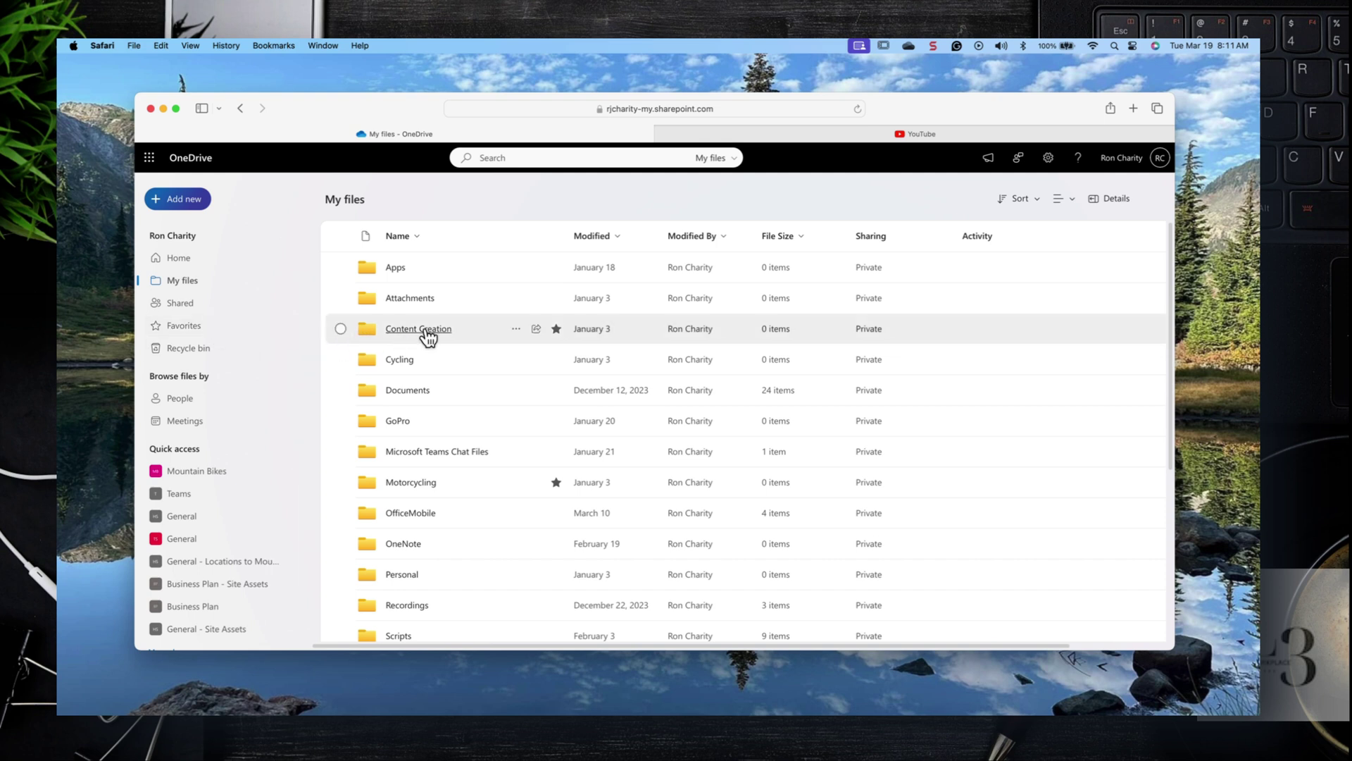
pyautogui.click(616, 237)
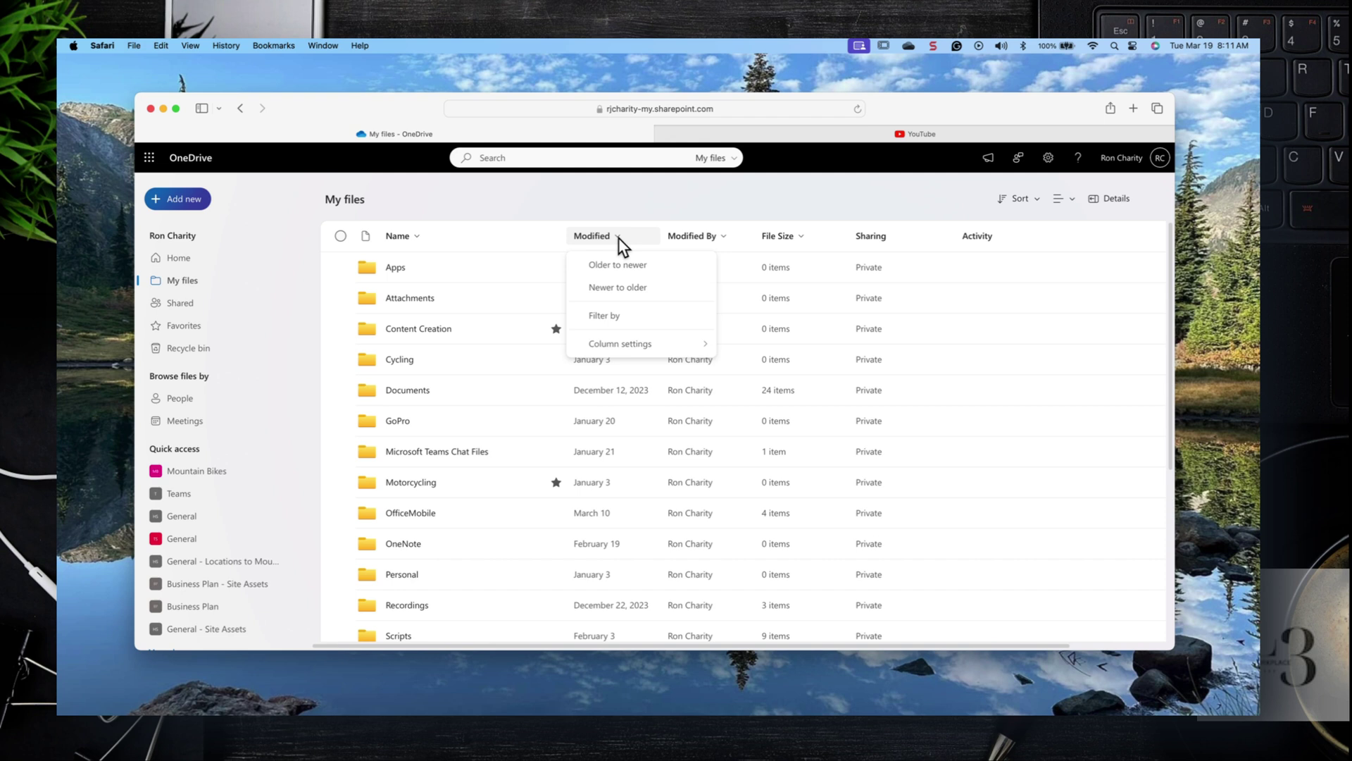
pyautogui.click(619, 318)
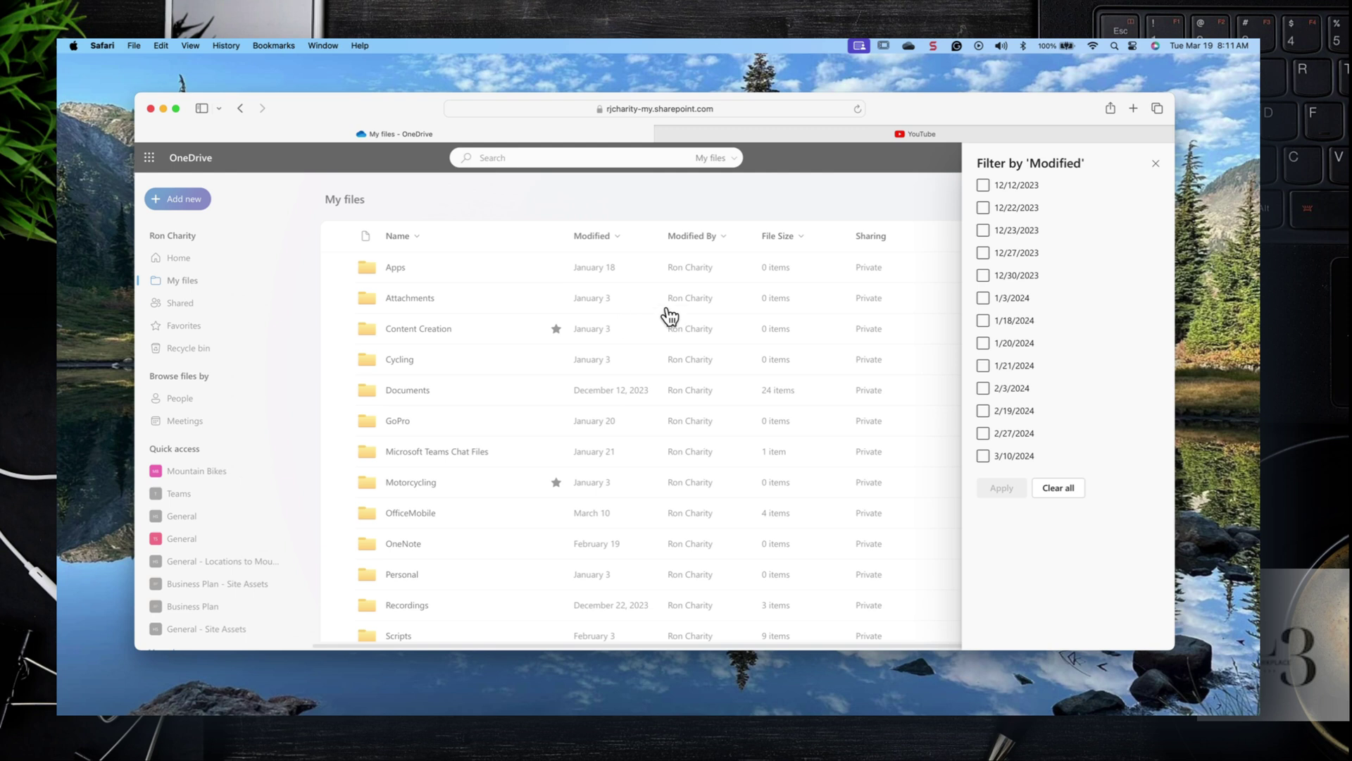
pyautogui.click(1157, 166)
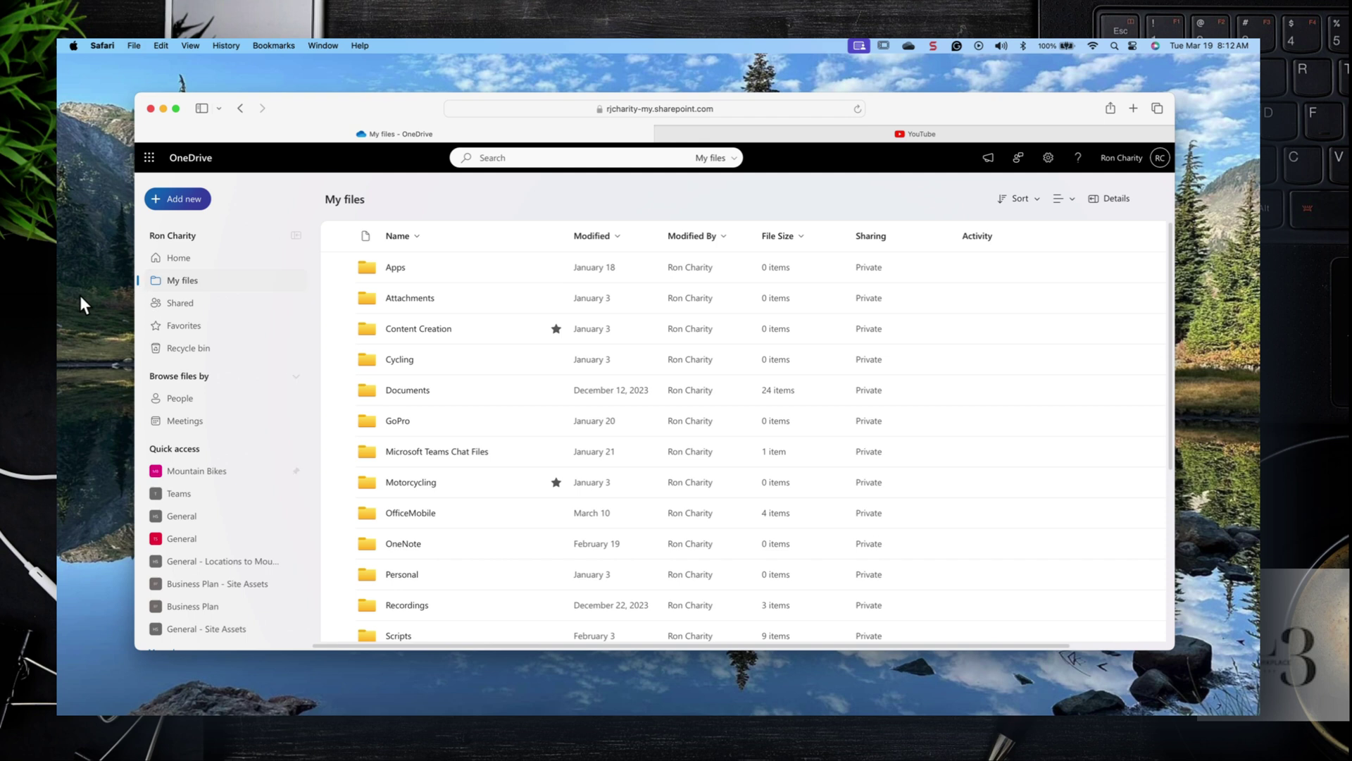
pyautogui.click(176, 304)
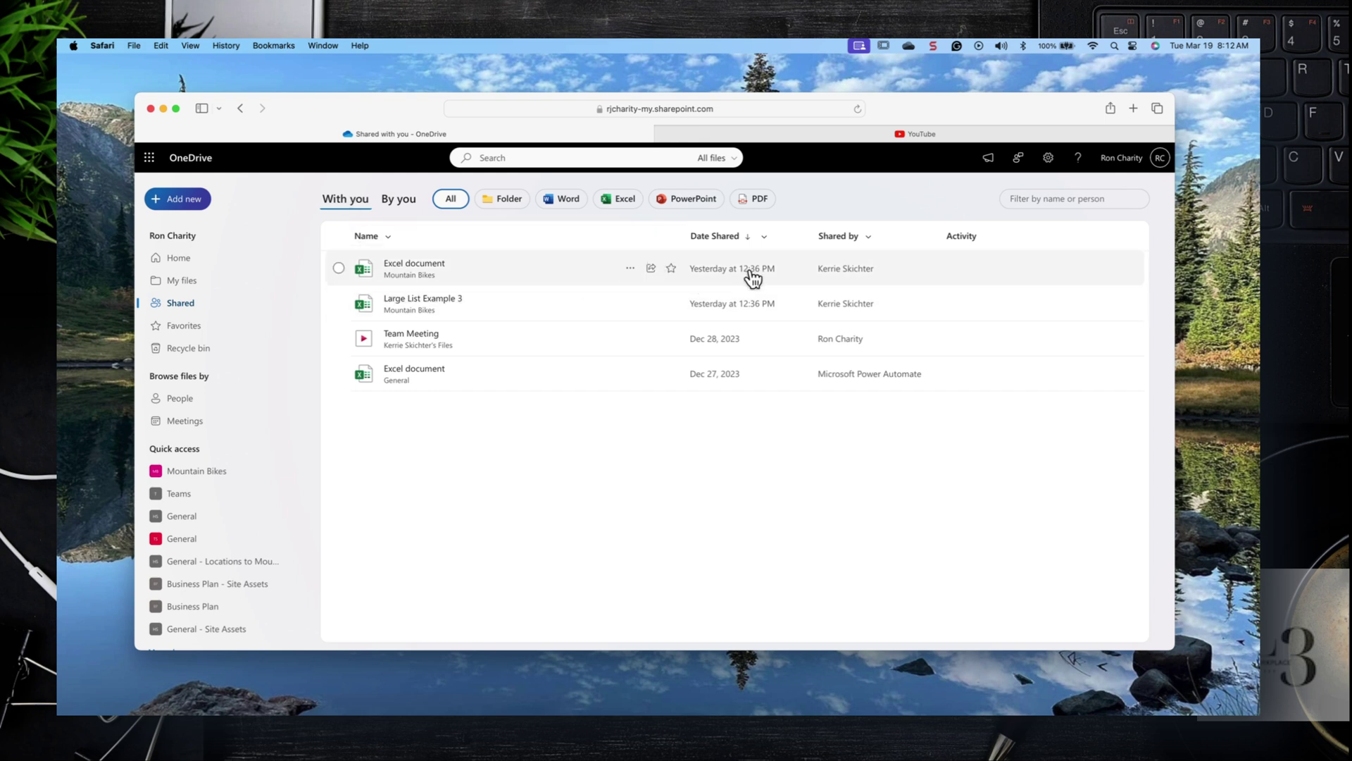
# - Check files shared by you and the Favorites list, then return to My files
pyautogui.click(394, 203)
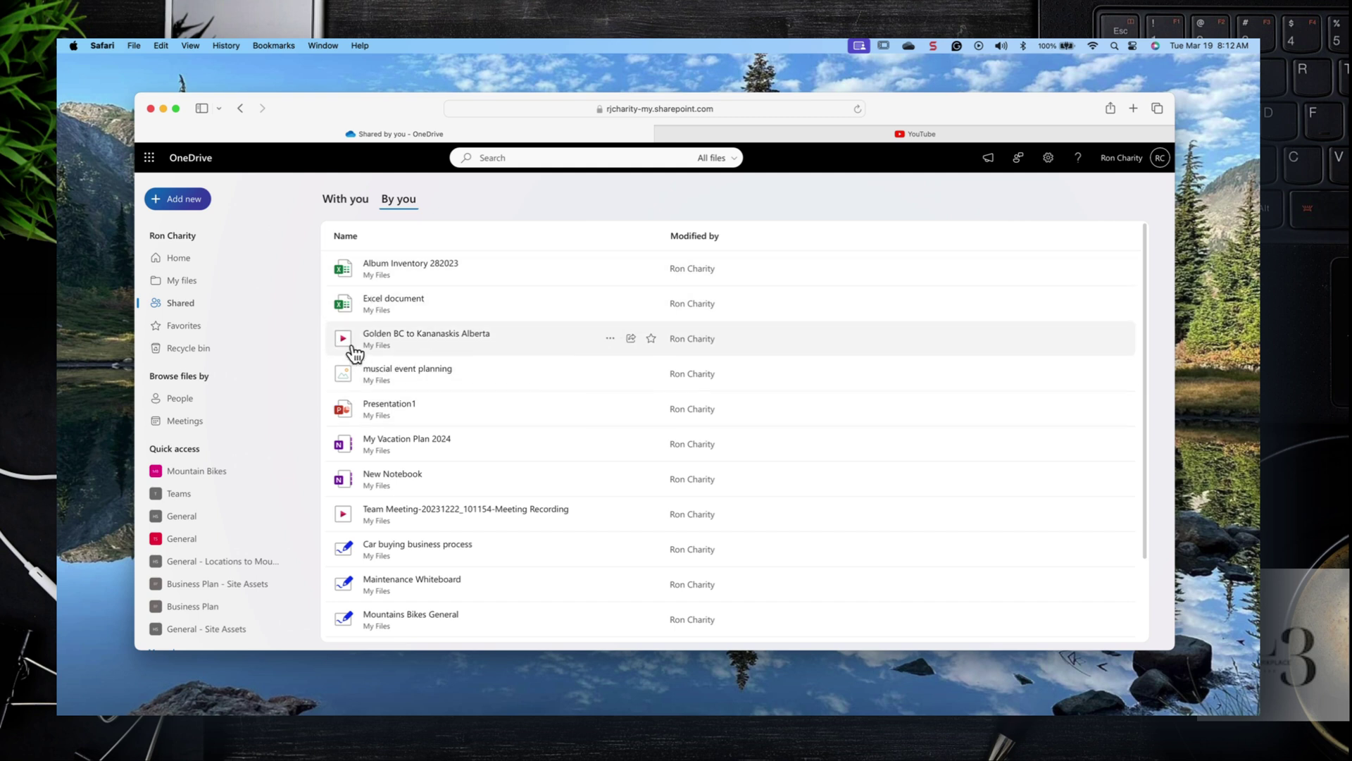
pyautogui.click(186, 328)
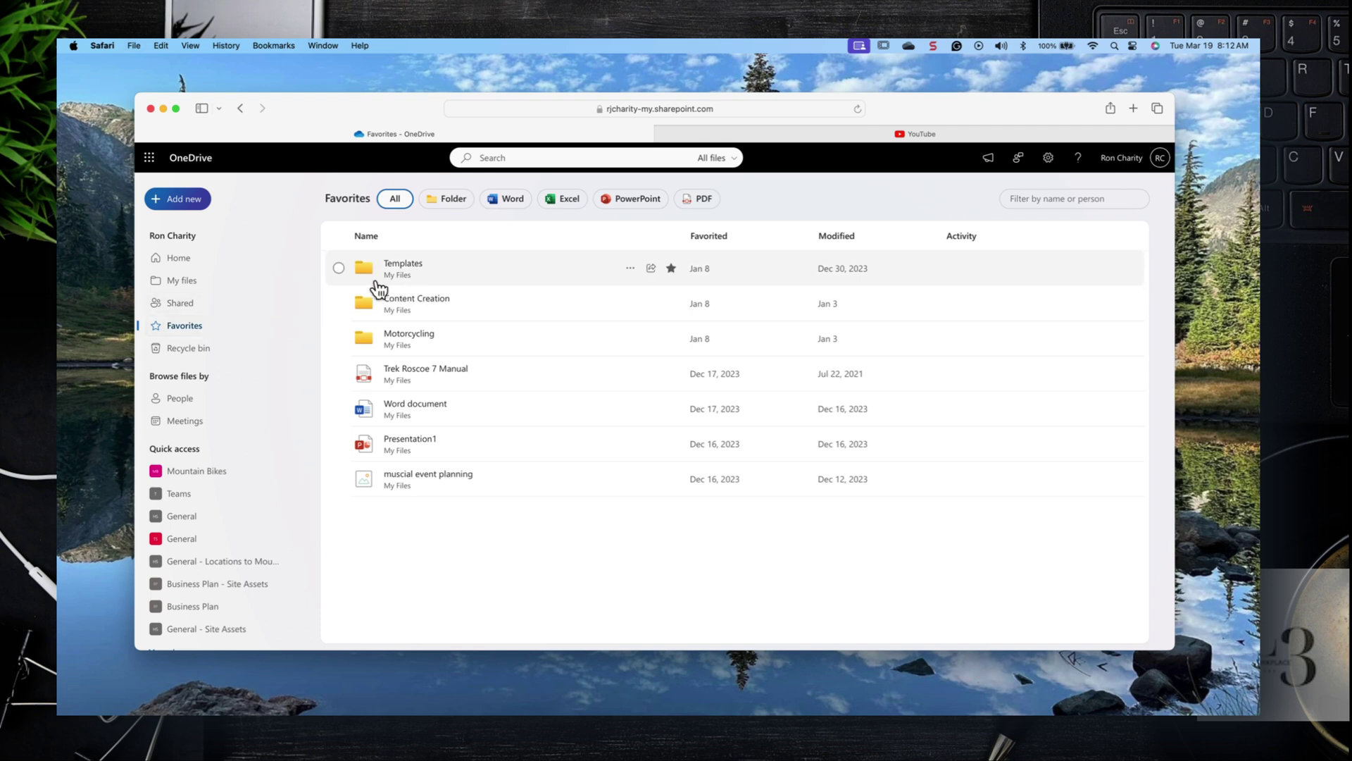
pyautogui.click(183, 282)
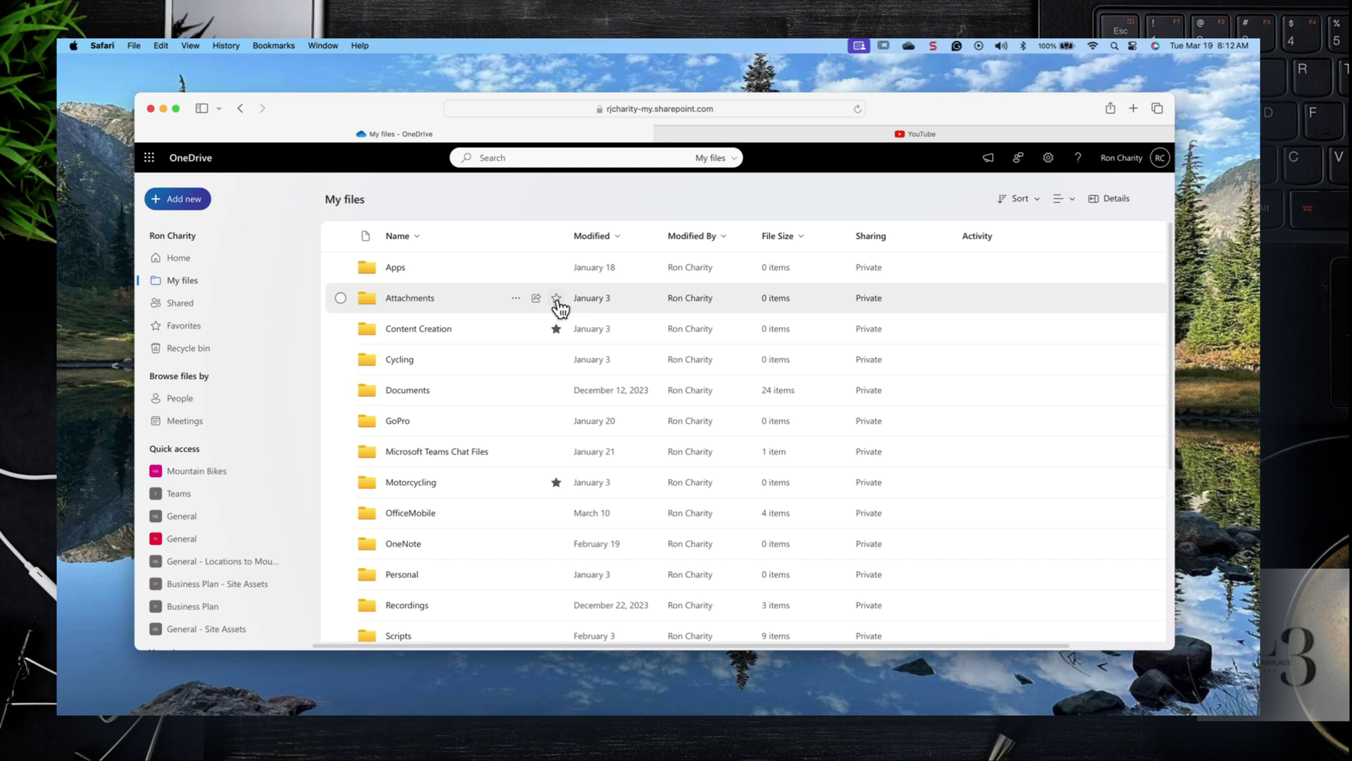
# - Star the Attachments folder, confirm it appears in Favorites, and open the Recycle bin
pyautogui.click(556, 298)
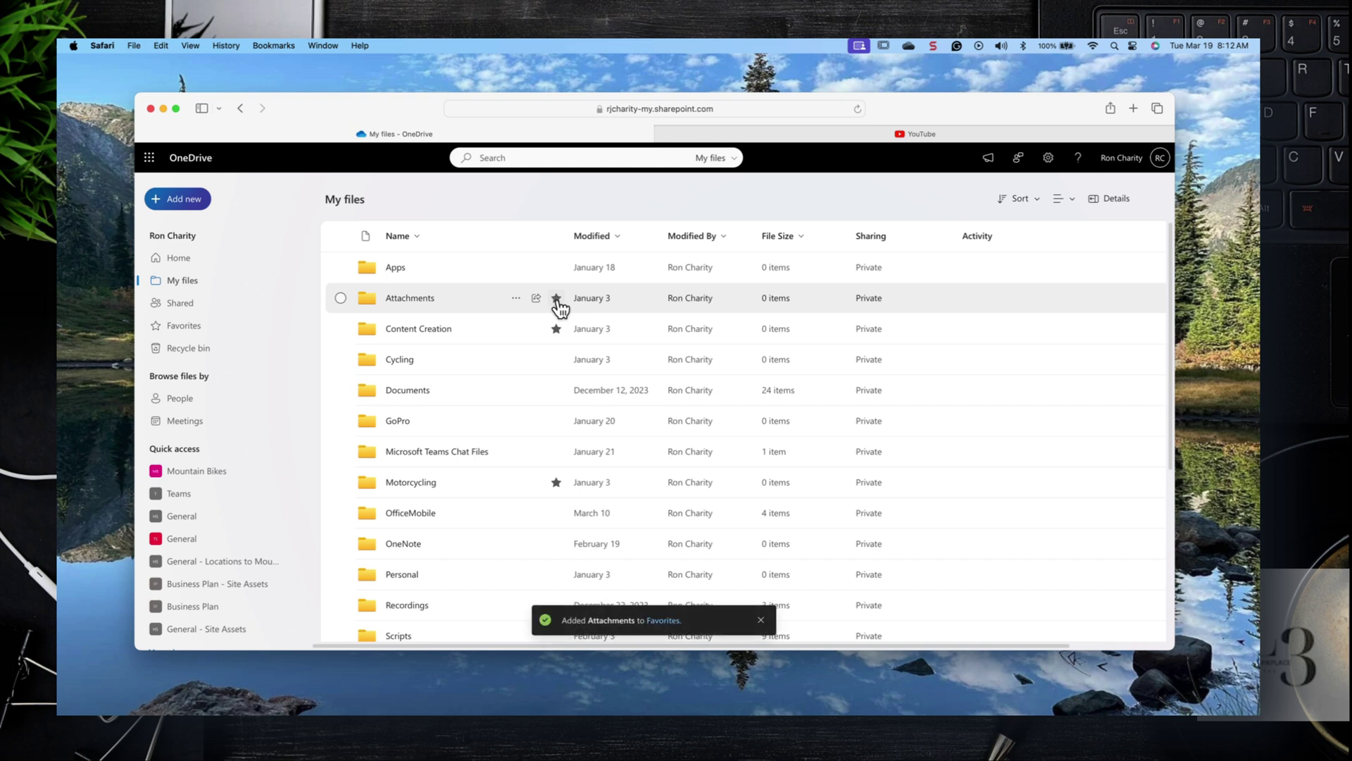
pyautogui.click(203, 328)
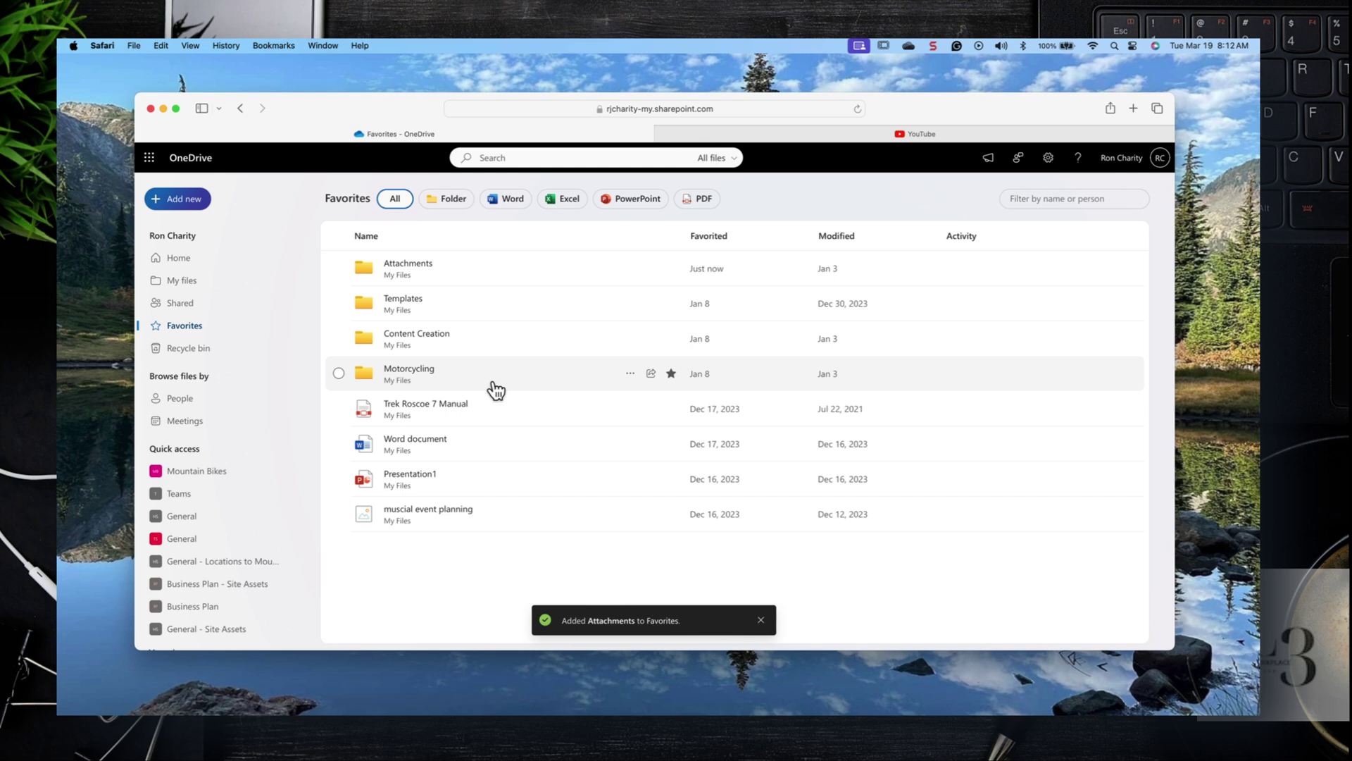
pyautogui.click(191, 350)
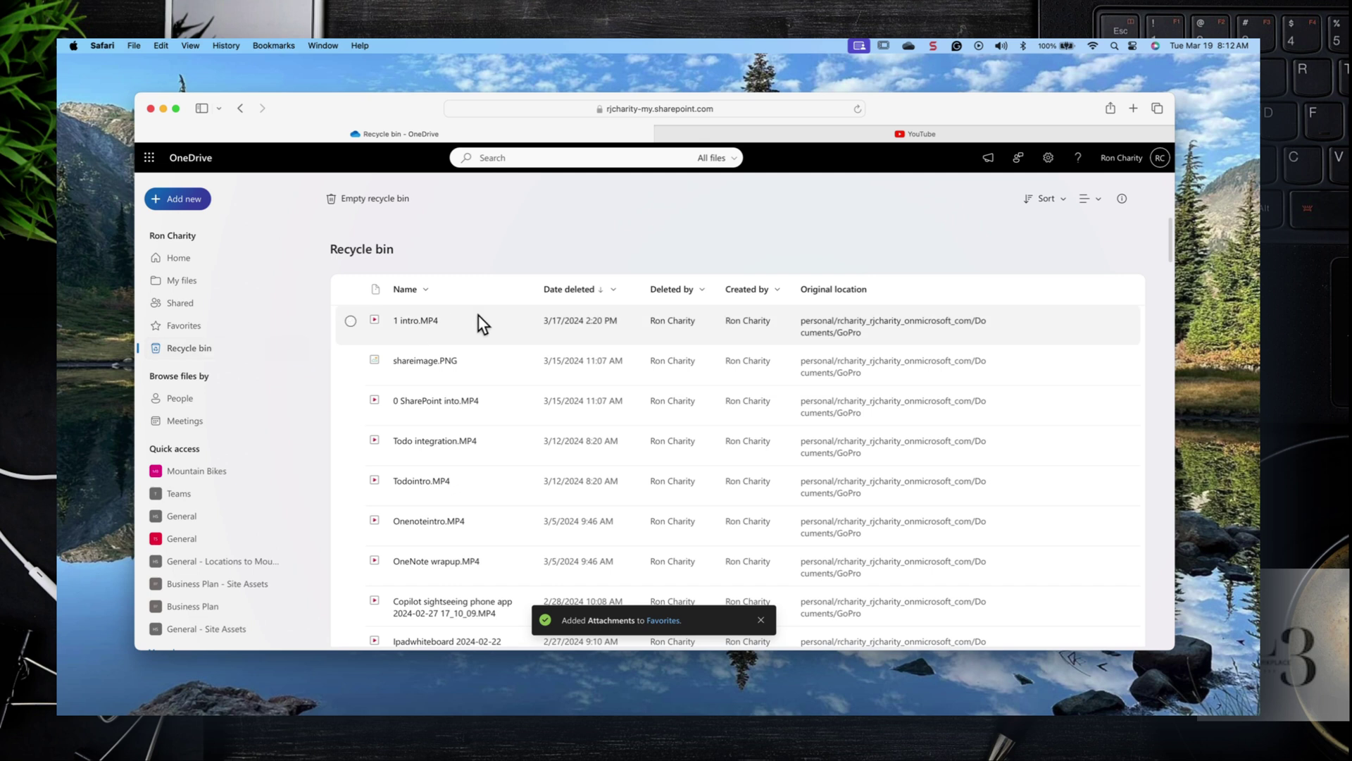
# - Select 1 intro.MP4 in the Recycle bin, browse People and Meetings, then open Mountain Bikes
pyautogui.click(350, 321)
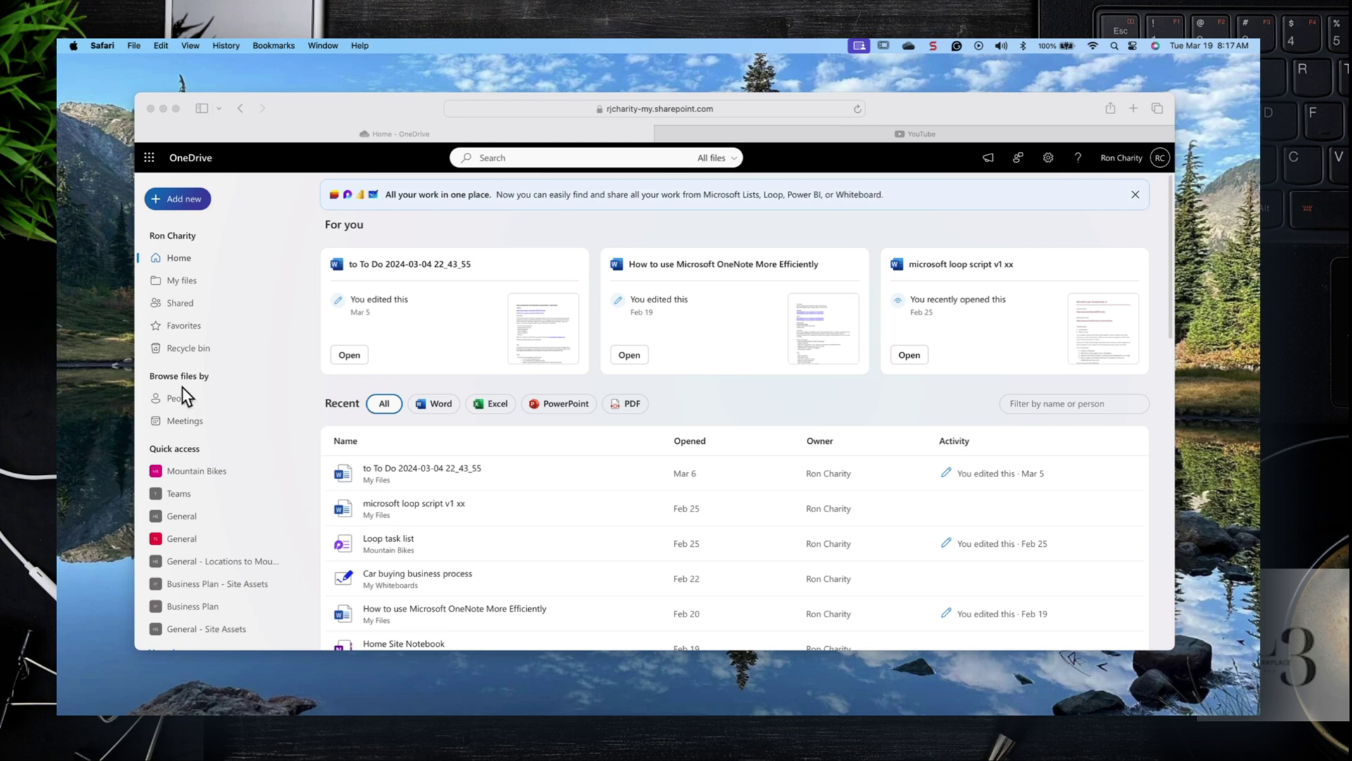
pyautogui.click(181, 400)
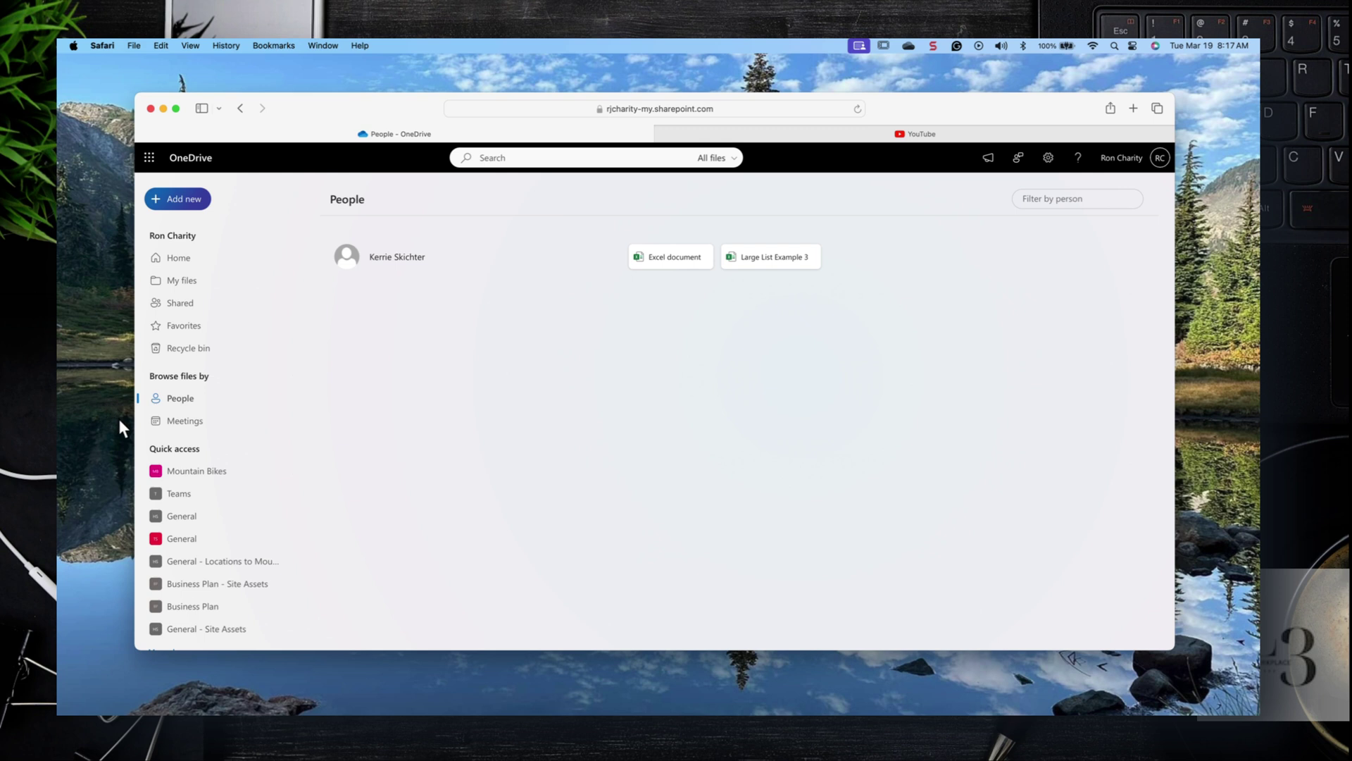
pyautogui.click(177, 421)
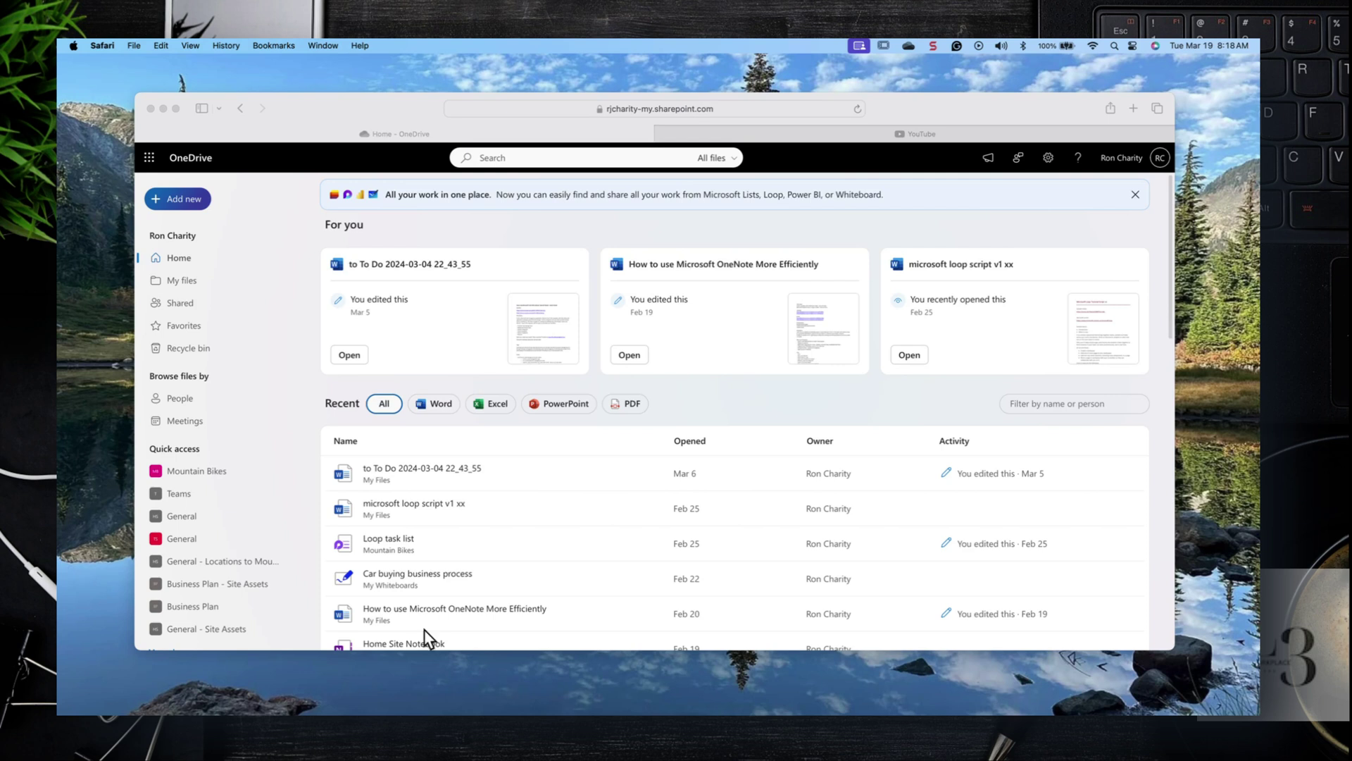
pyautogui.click(191, 473)
pyautogui.click(191, 472)
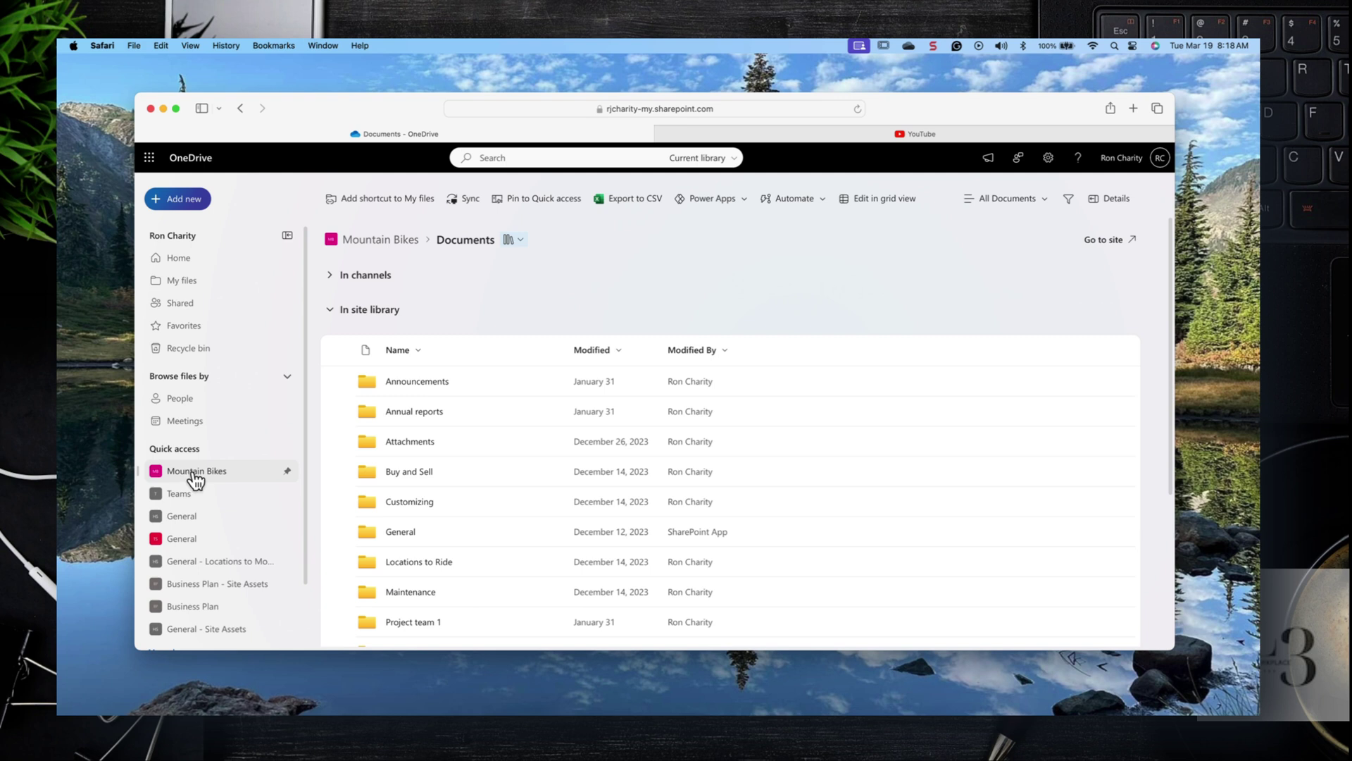
# - Open the Teams, General, and General - Locations to Mountain Bike quick-access libraries in turn
pyautogui.click(182, 500)
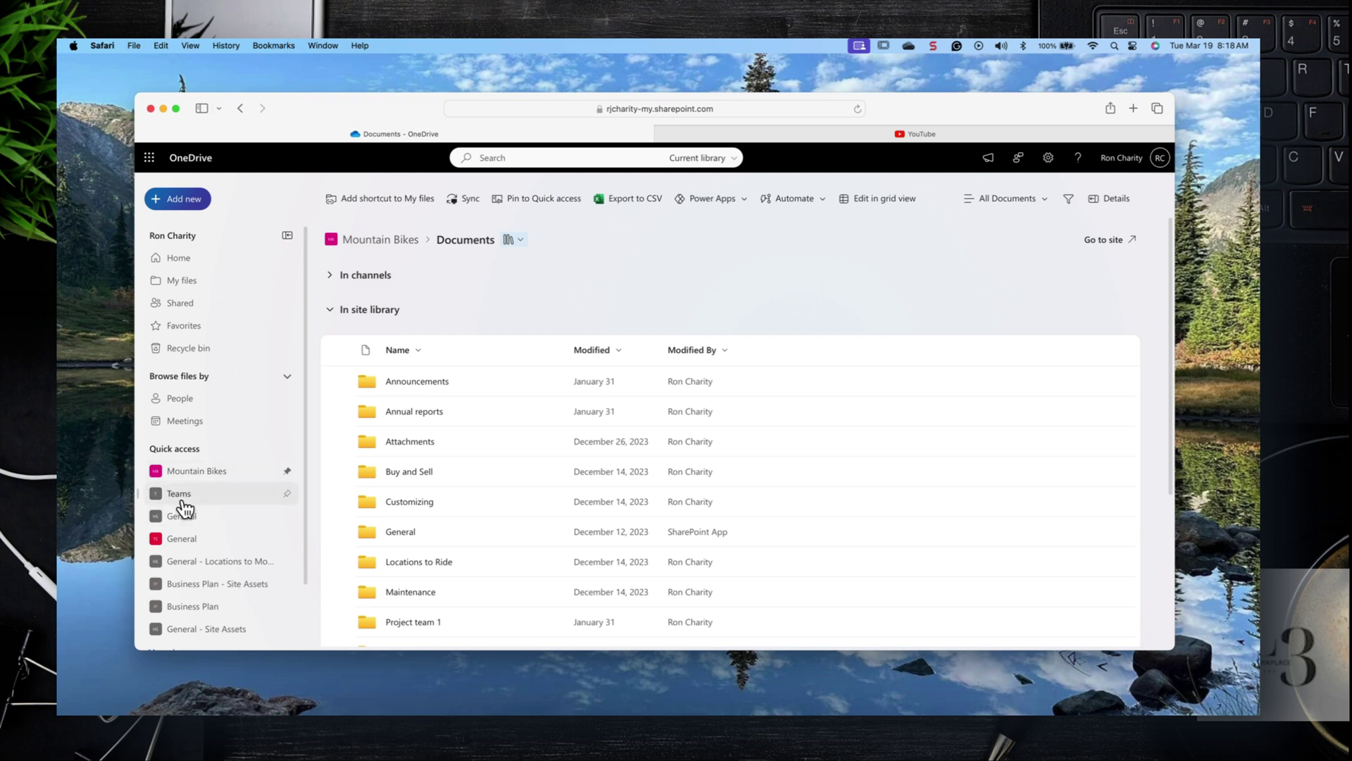
pyautogui.click(182, 517)
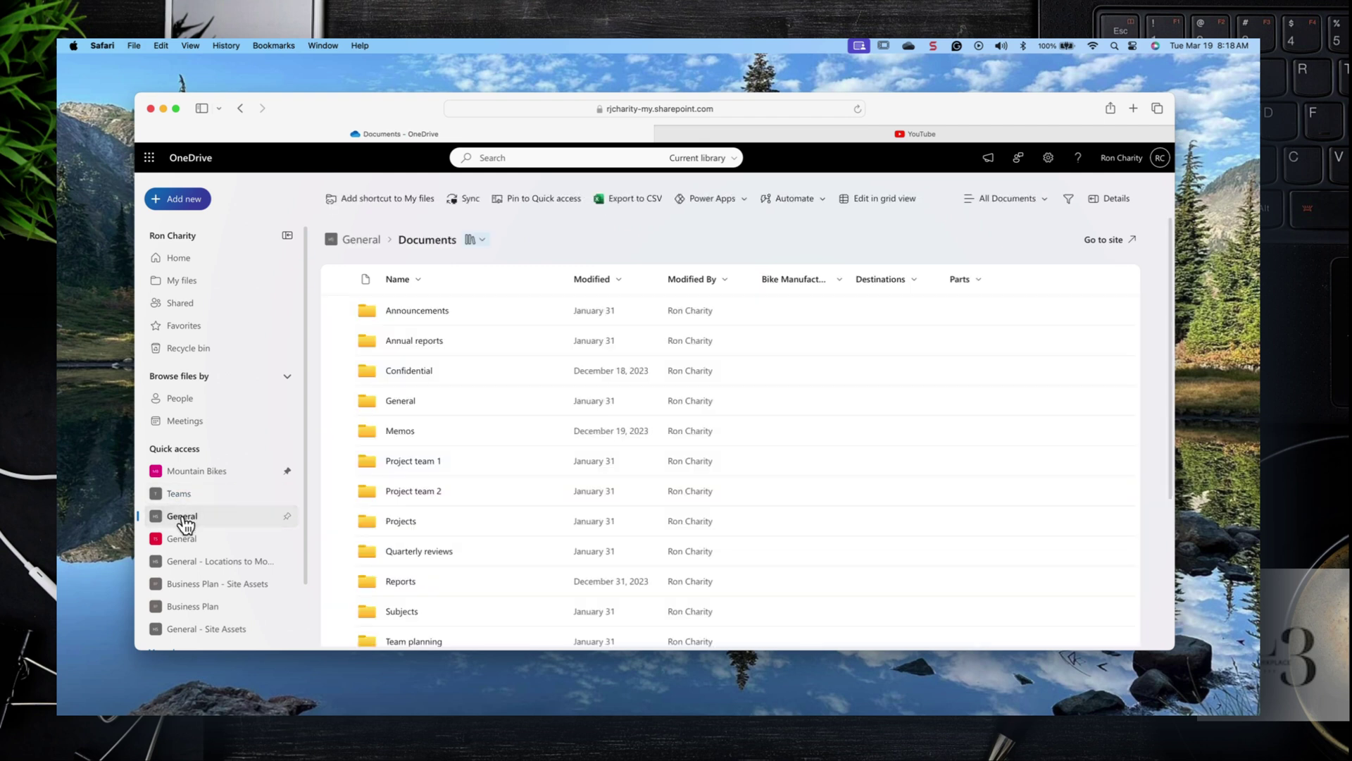
pyautogui.click(192, 568)
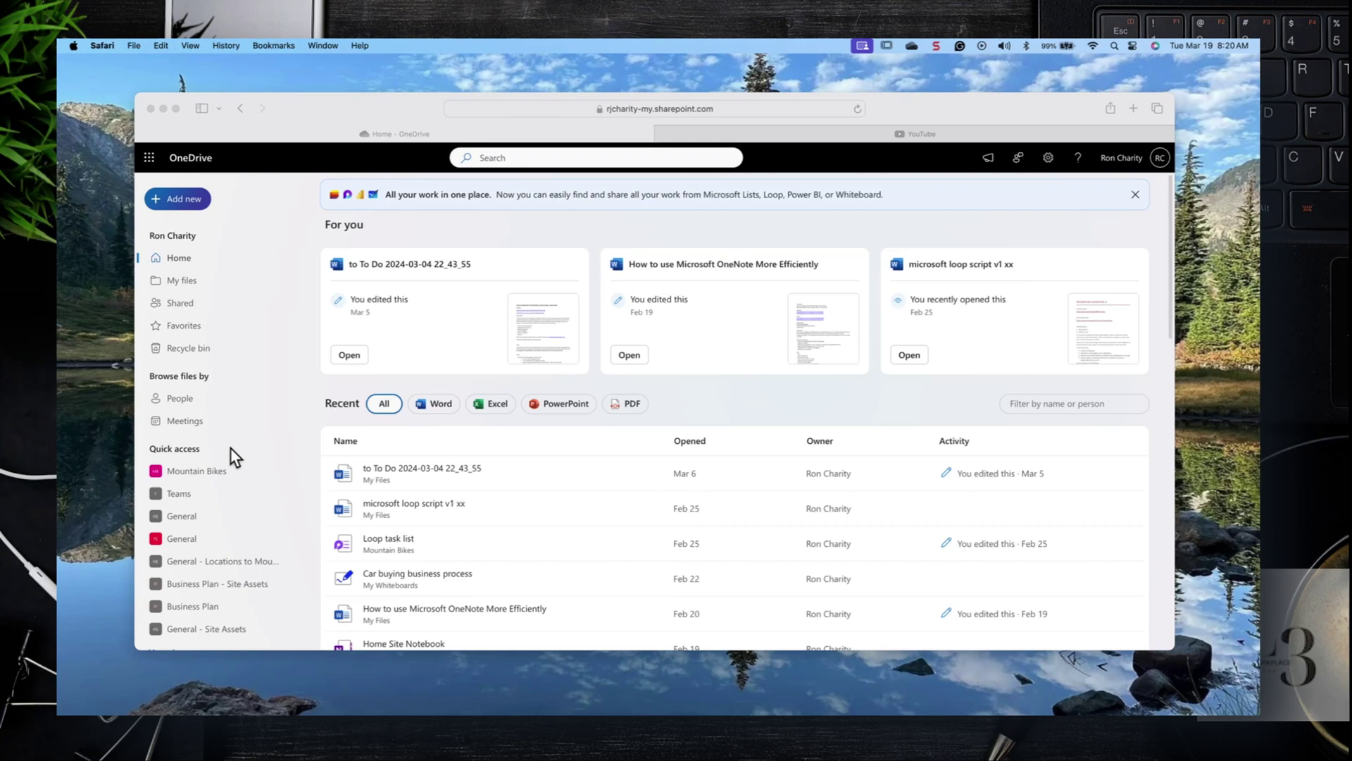
# - Open the largest-files storage list from the left nav and select Teamsoverview.MP4
pyautogui.scroll(-2, 230, 458)
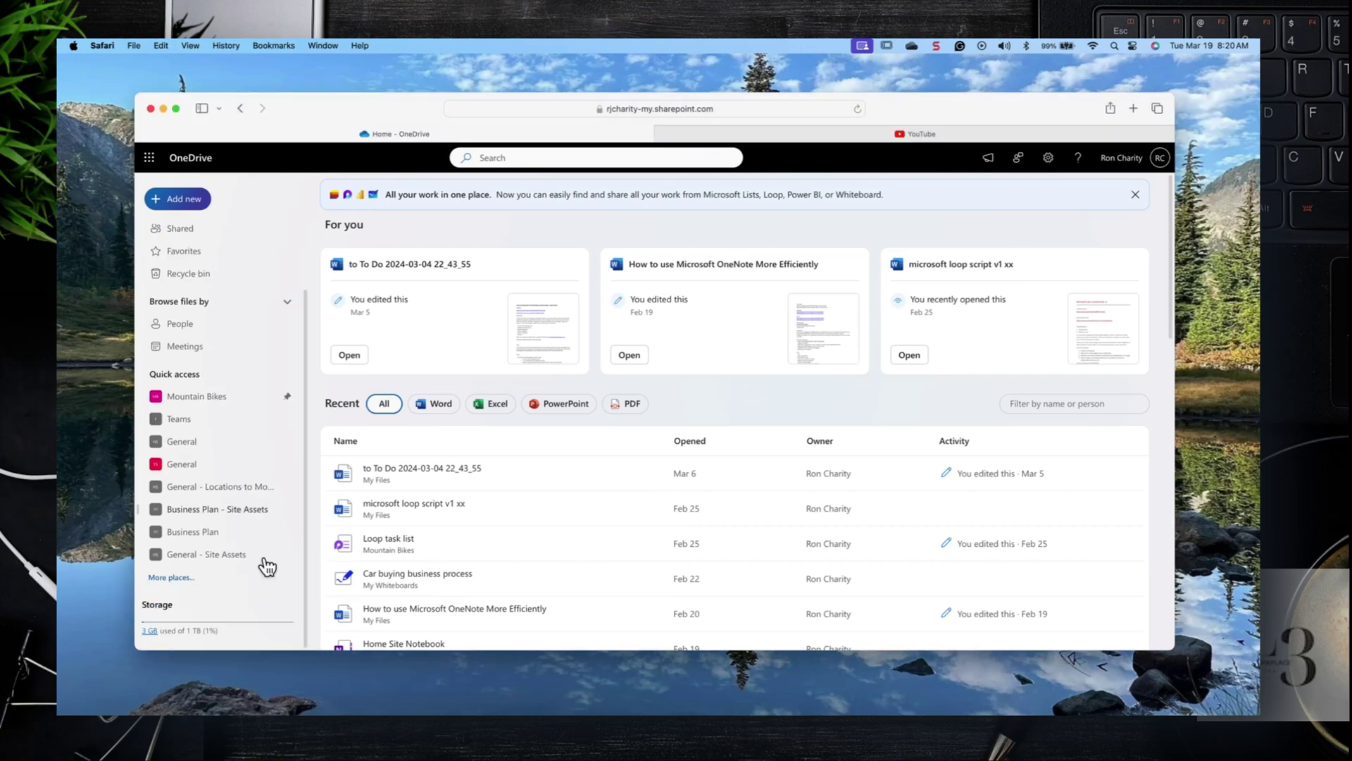
pyautogui.click(150, 632)
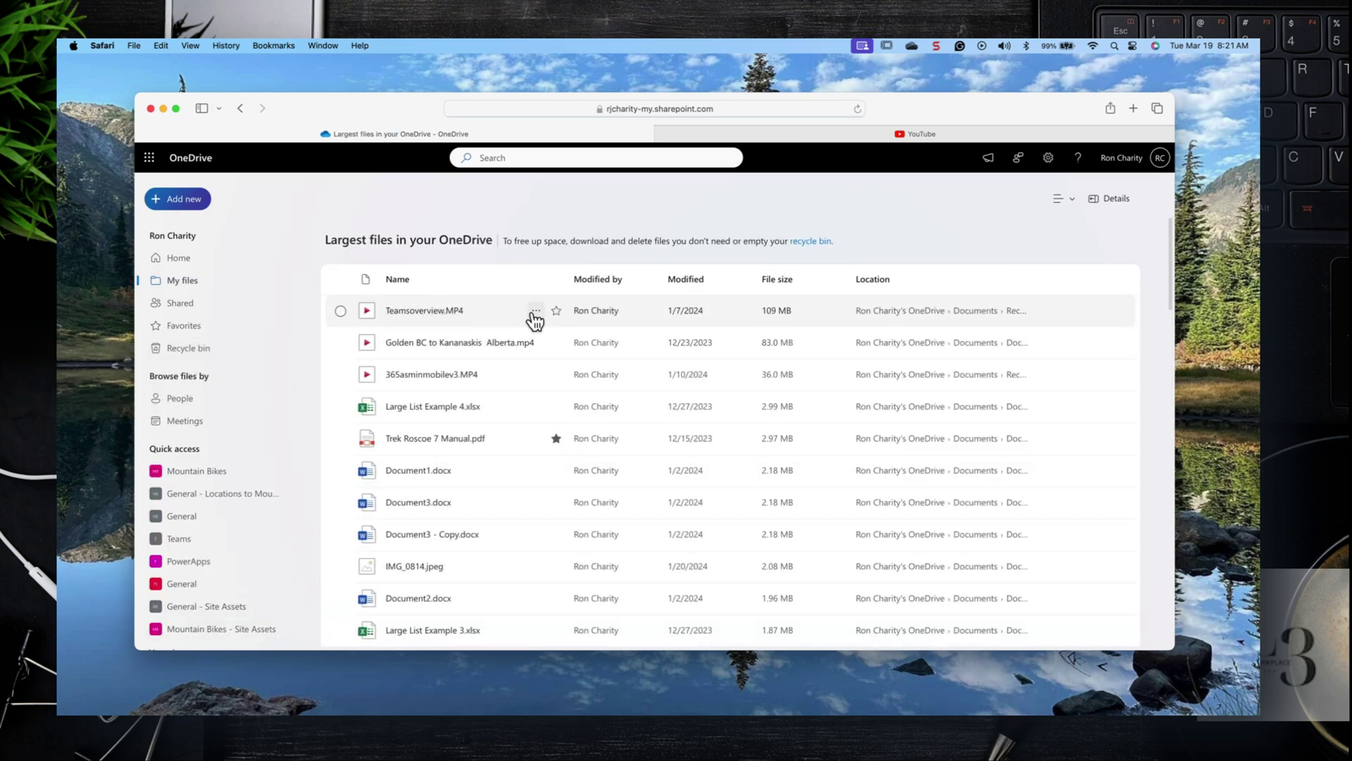
pyautogui.click(340, 311)
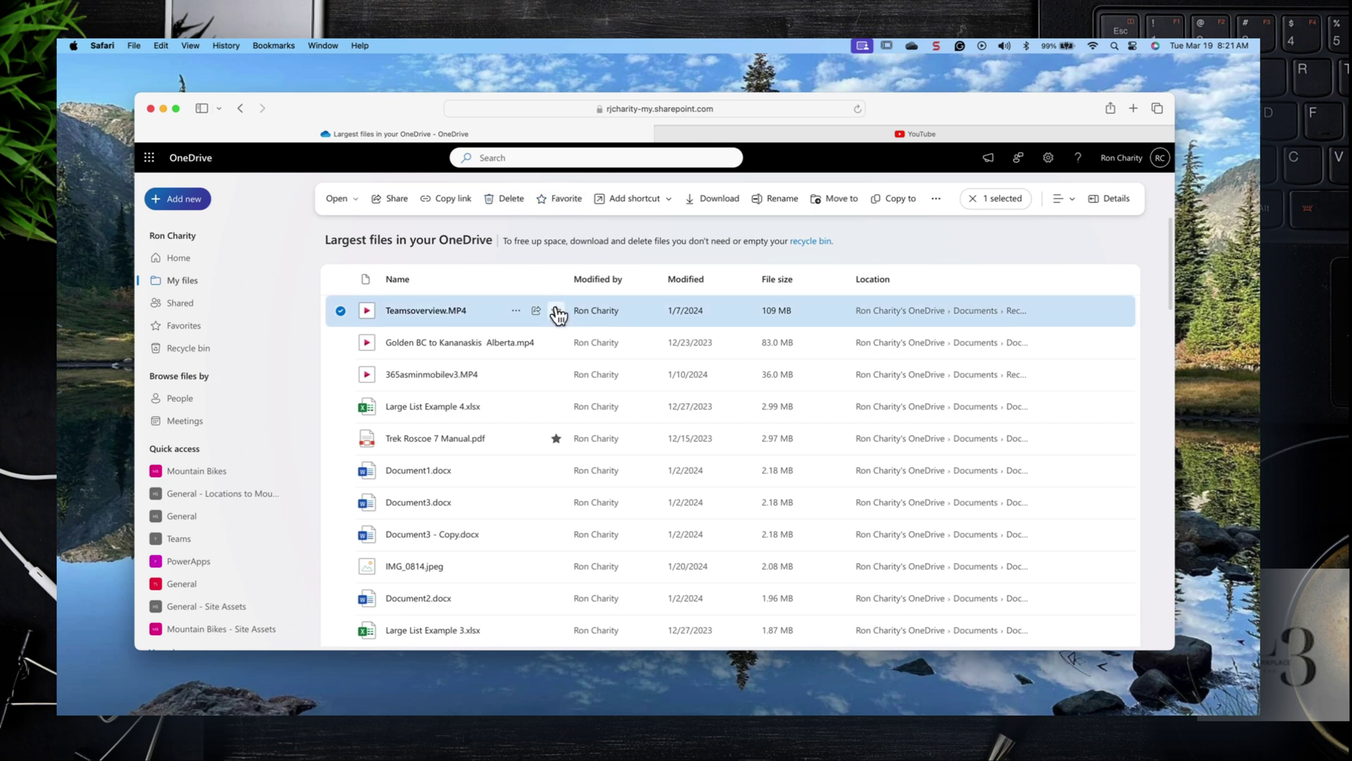
pyautogui.moveTo(557, 315)
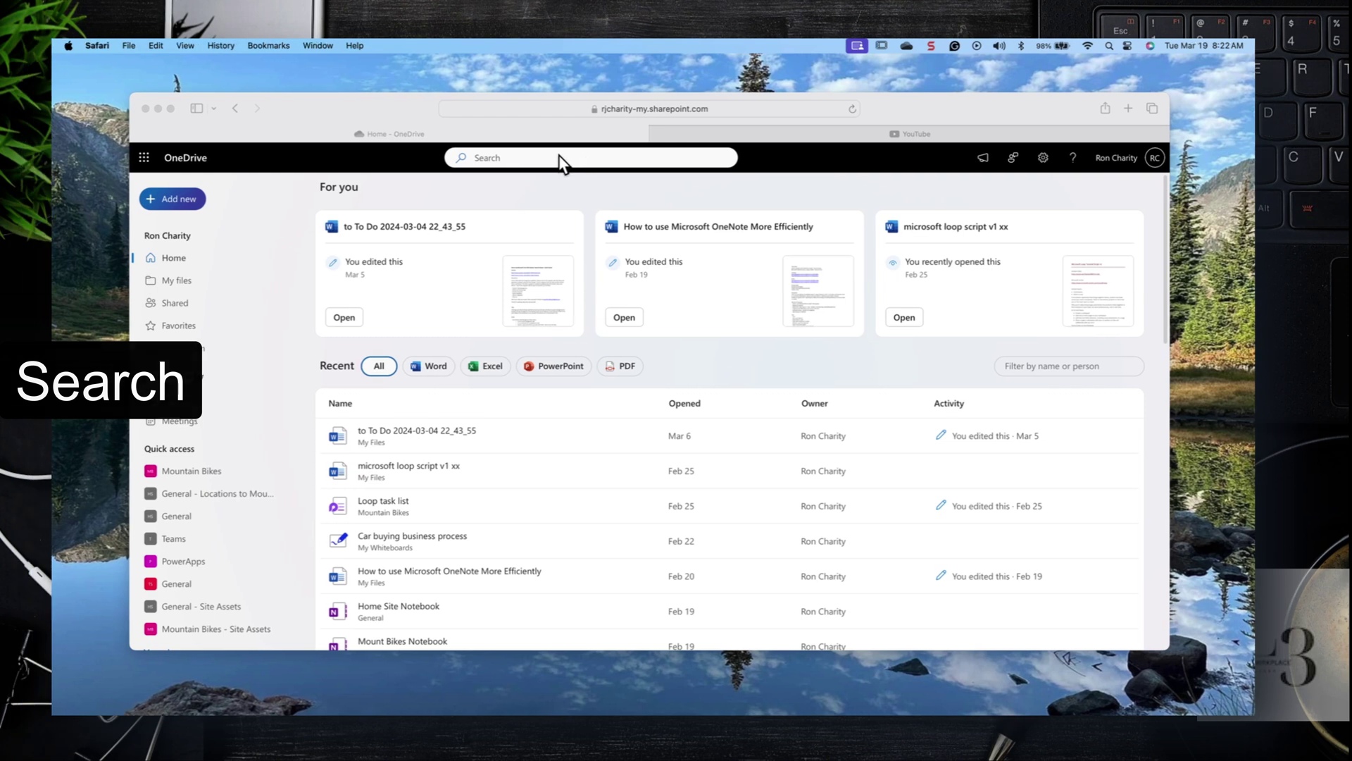
# - Search all files for 'teams', then 'project', then 'tofino', replacing the query each time
pyautogui.click(504, 157)
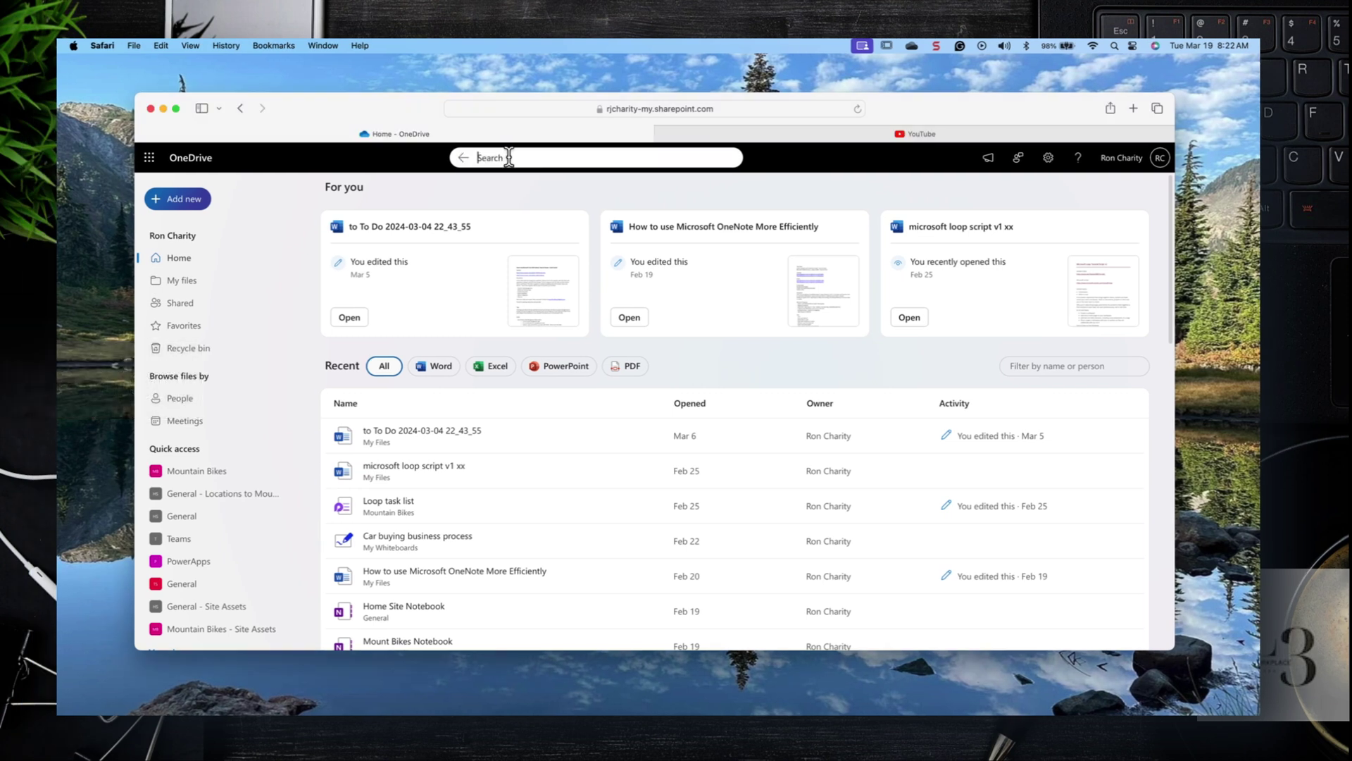
pyautogui.write('teams')
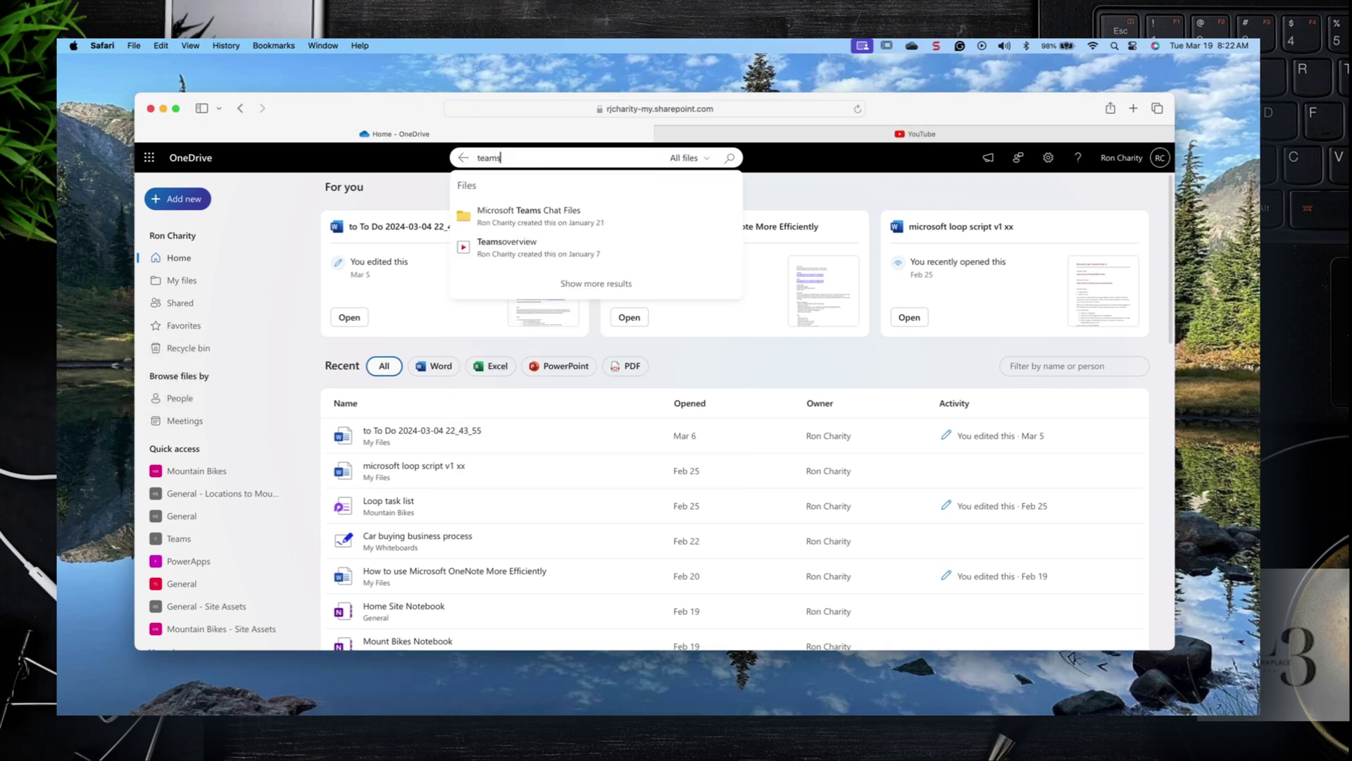
pyautogui.press('Return')
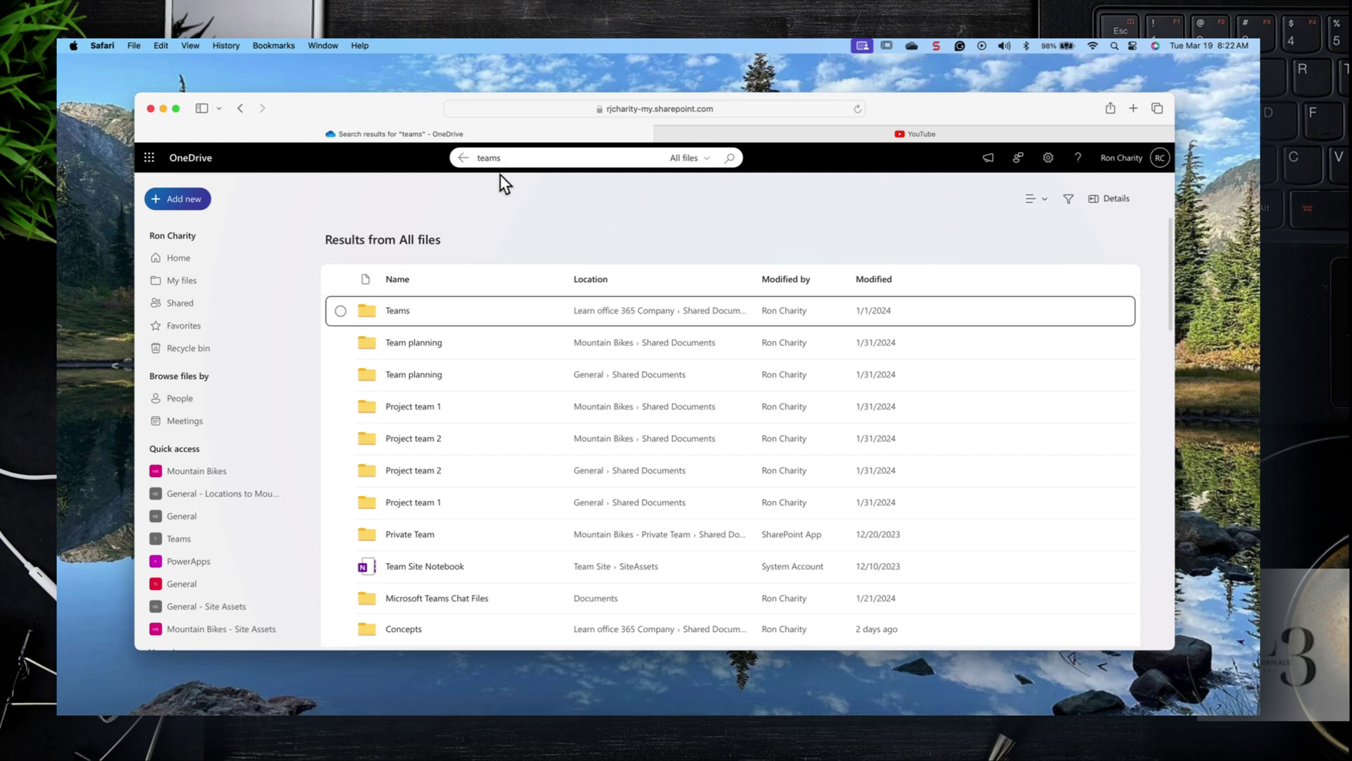
pyautogui.moveTo(514, 157); pyautogui.dragTo(448, 155)
pyautogui.write('project')
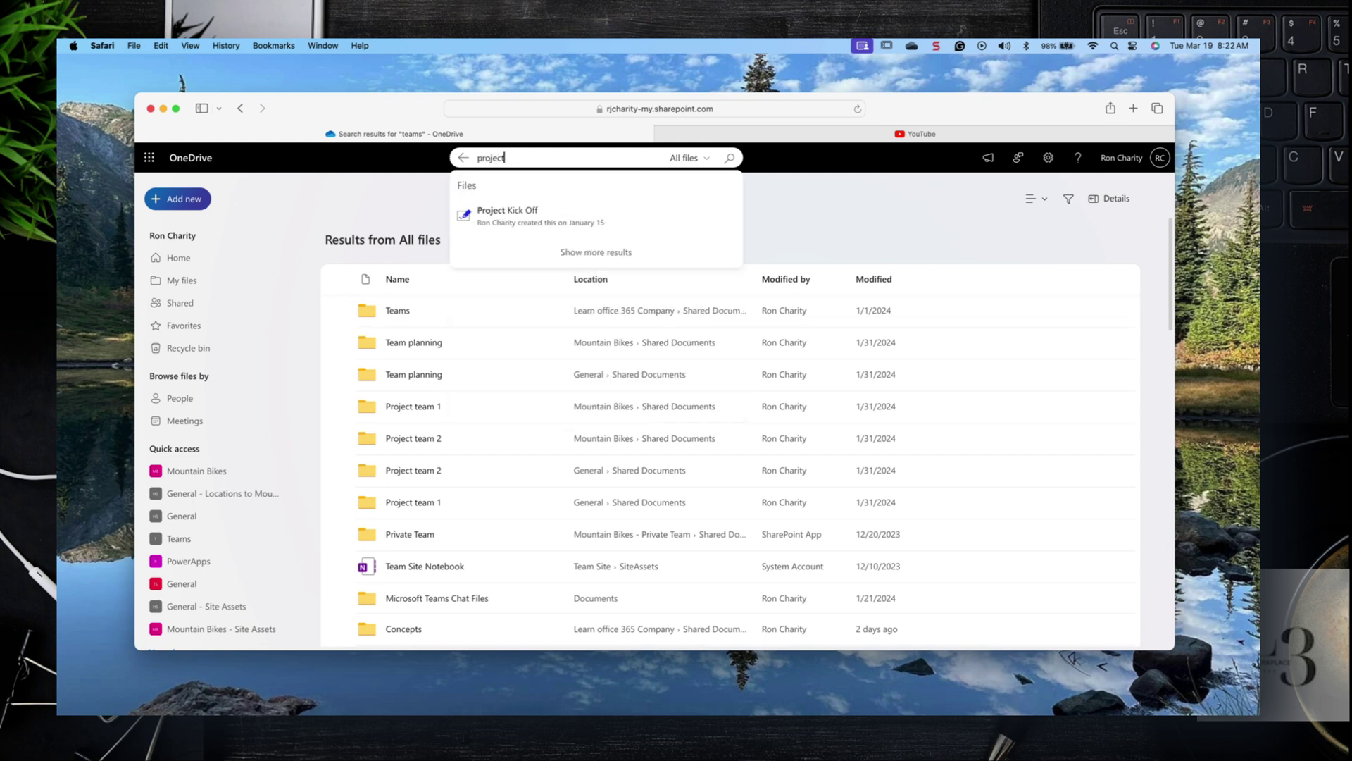
pyautogui.press('Return')
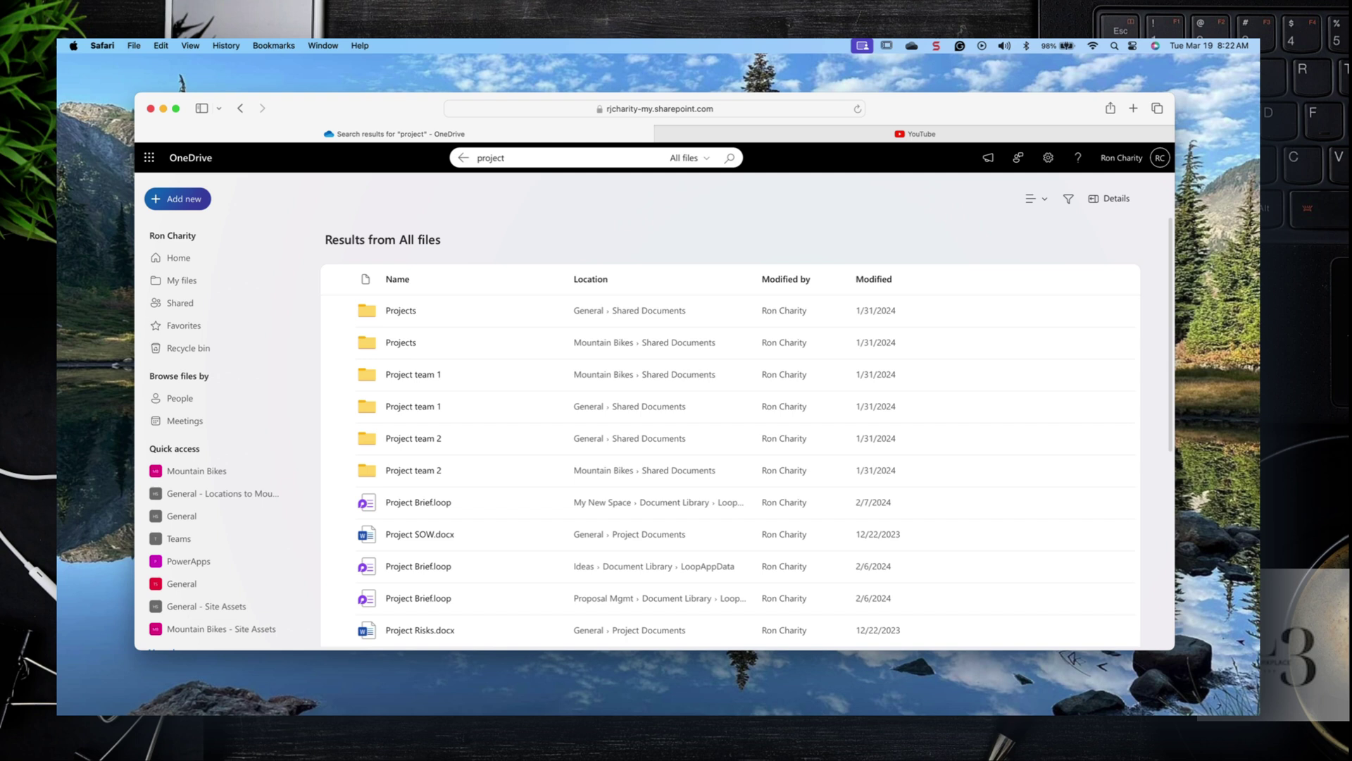
pyautogui.moveTo(524, 158); pyautogui.dragTo(441, 157)
pyautogui.write('tofino')
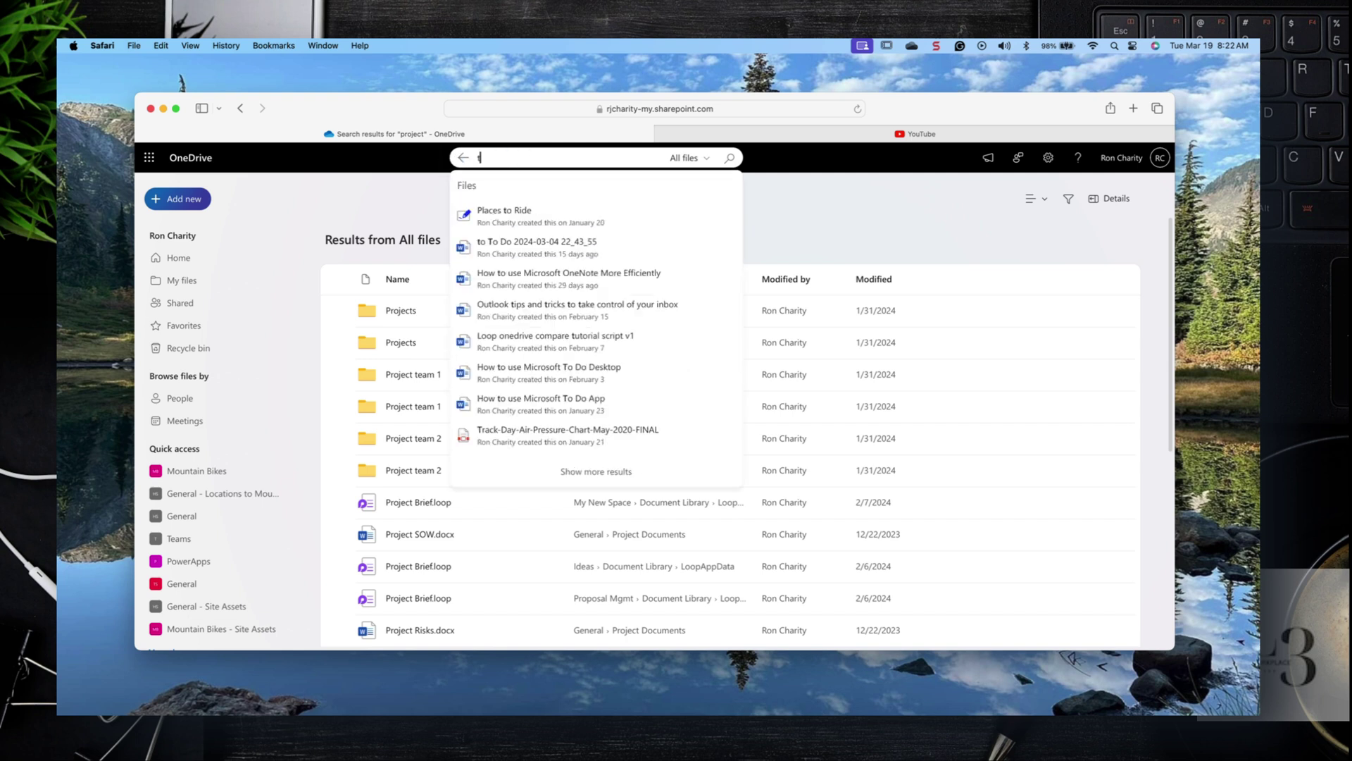
pyautogui.press('Return')
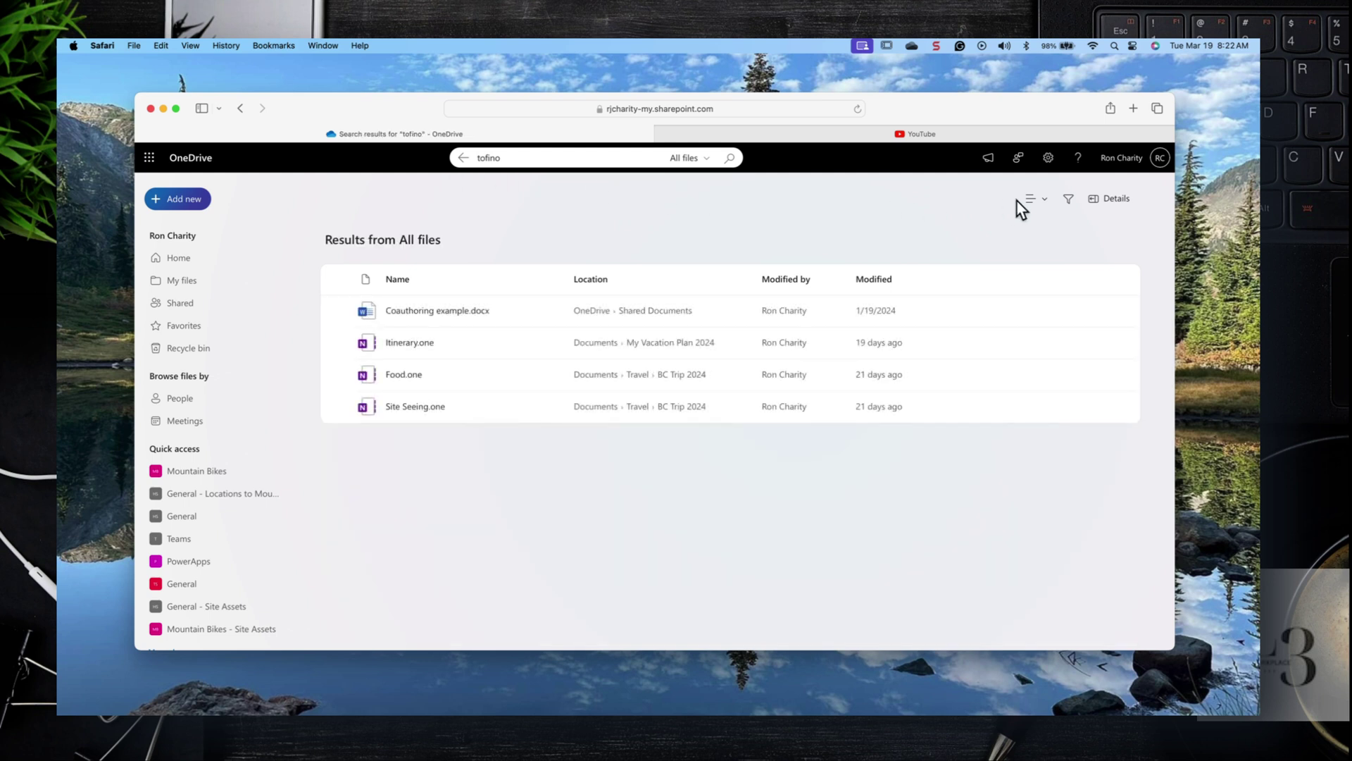
# - Open details and filters for the tofino results, try the Modified slider and Word filter, then clear it
pyautogui.click(1118, 200)
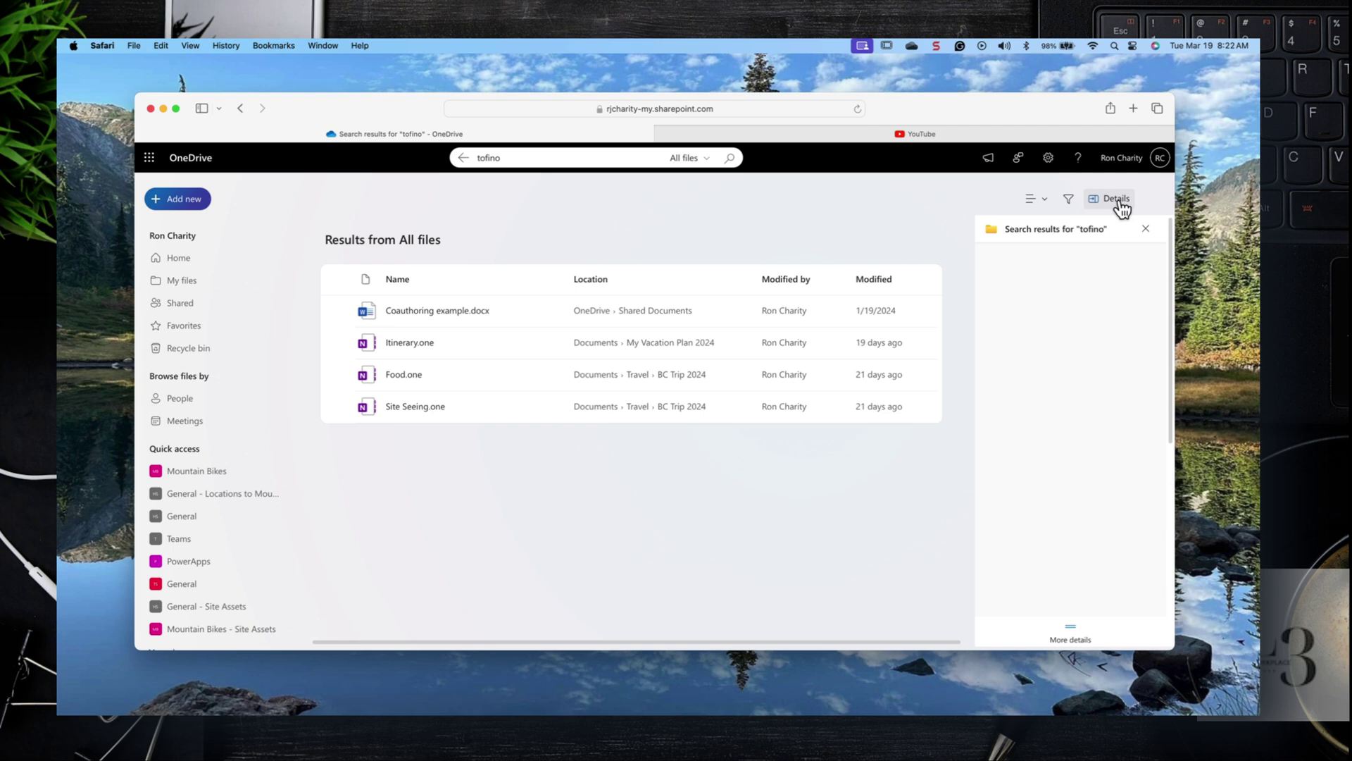
pyautogui.click(1069, 201)
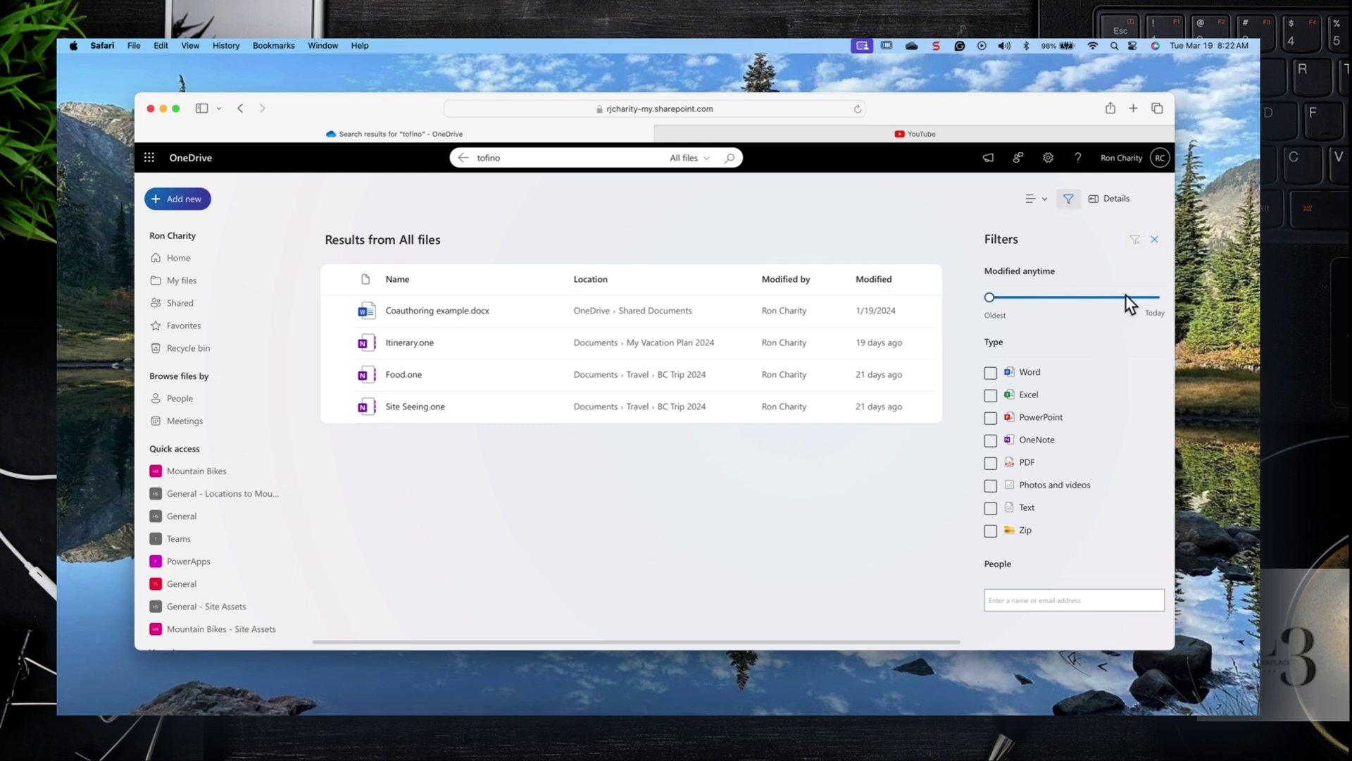
pyautogui.moveTo(995, 297)
pyautogui.mouseDown()
pyautogui.moveTo(1091, 298)
pyautogui.moveTo(990, 299)
pyautogui.mouseUp()
pyautogui.click(992, 374)
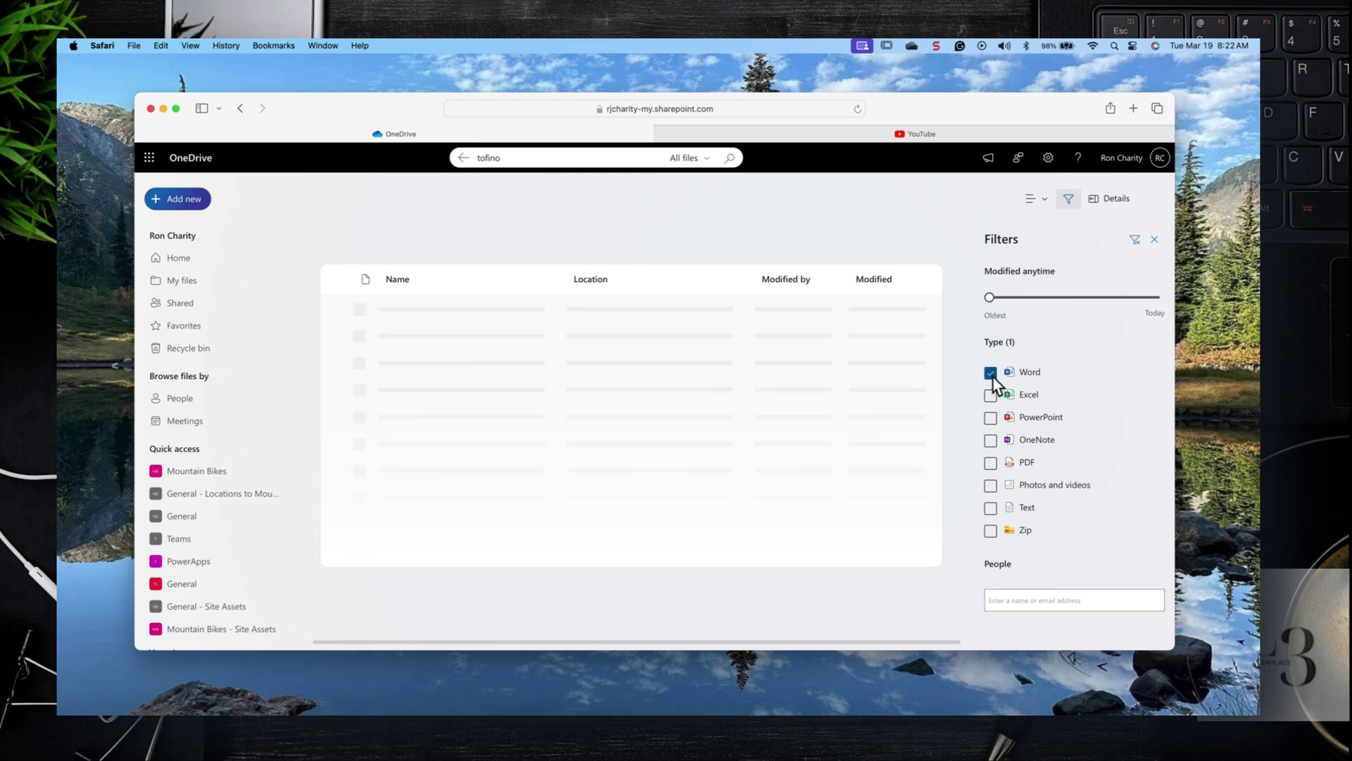
pyautogui.click(992, 375)
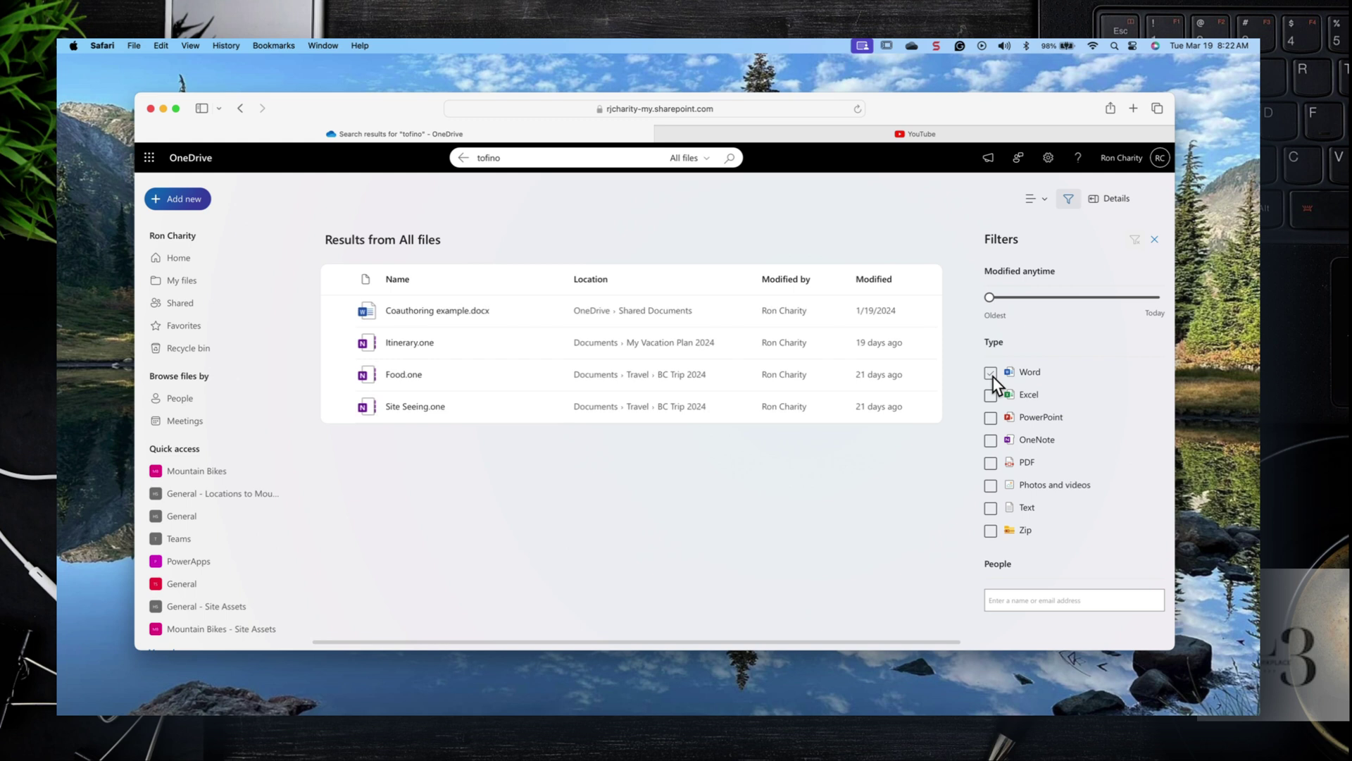
pyautogui.click(1018, 600)
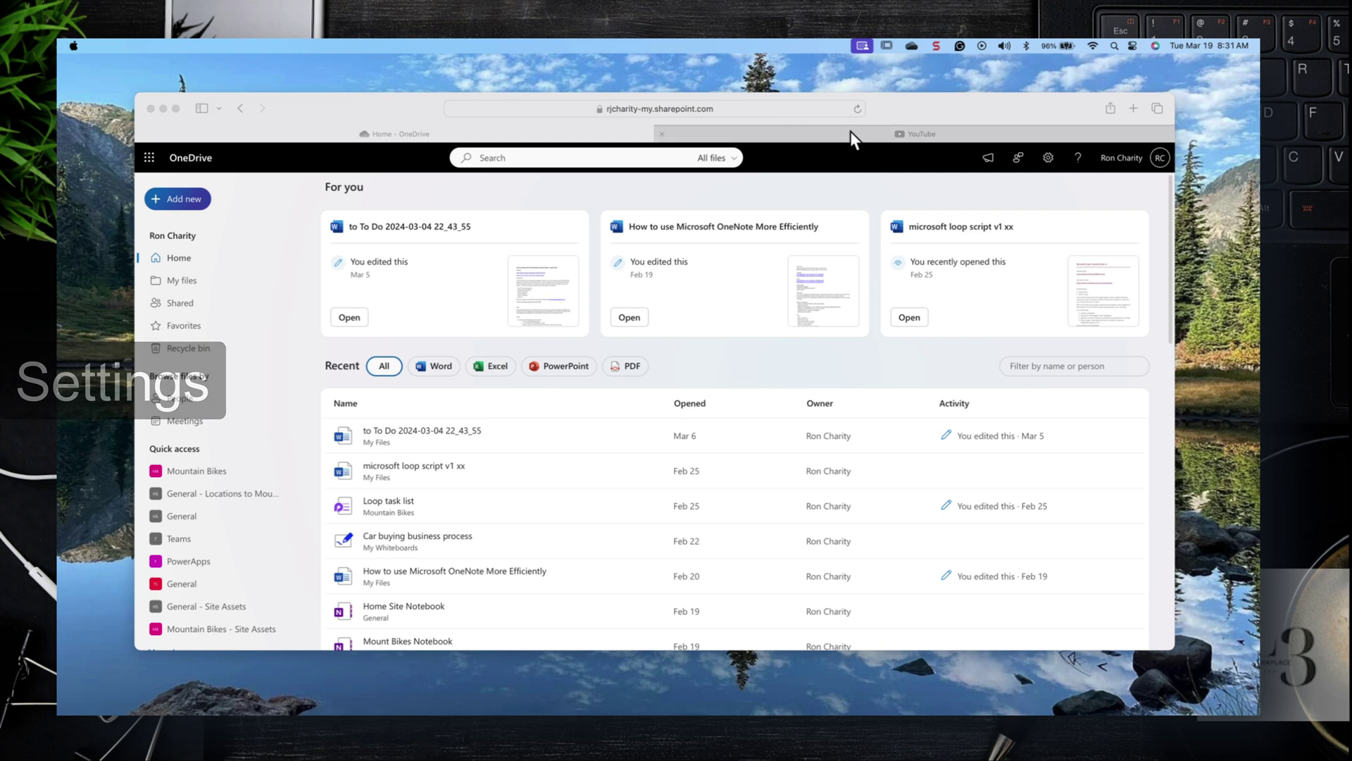
# - Check What's new, dismiss its introduction, view the feedback options, then open Settings
pyautogui.click(986, 157)
pyautogui.click(988, 157)
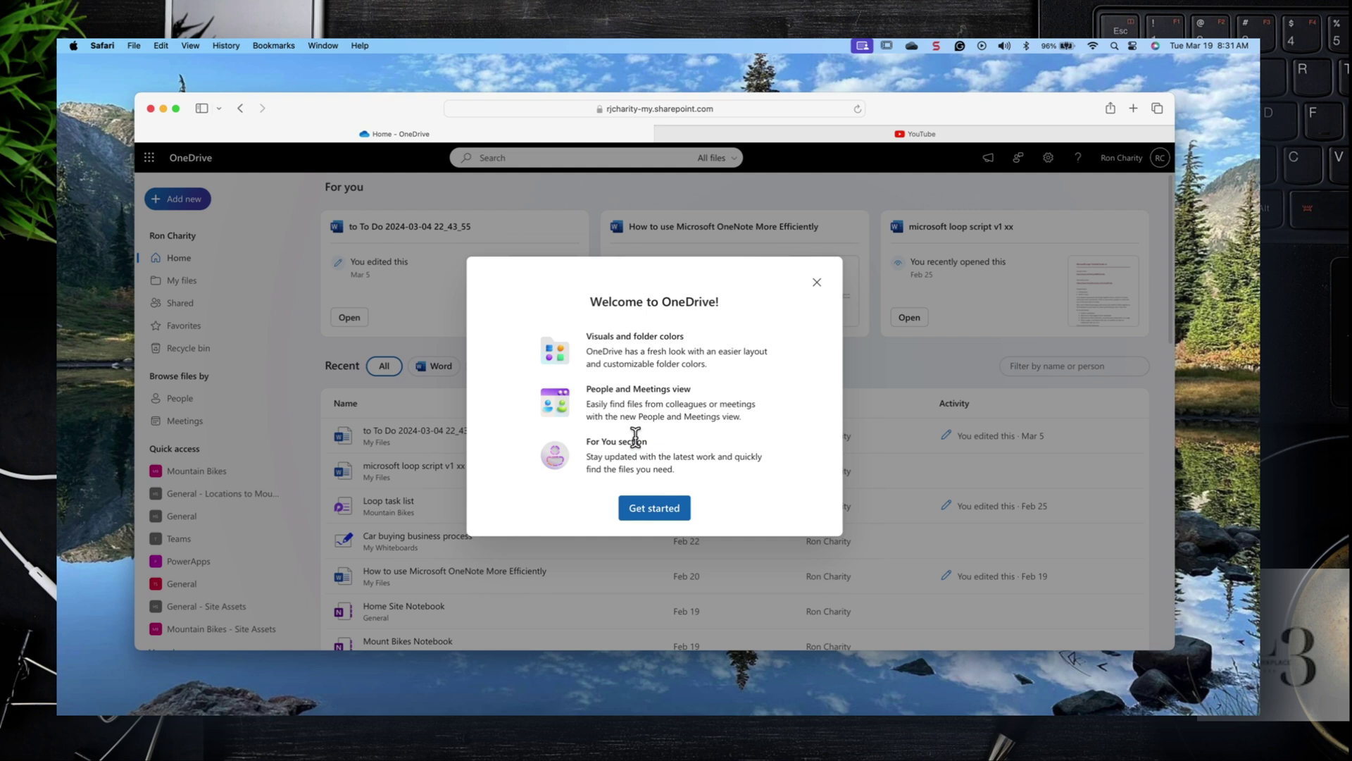
pyautogui.click(656, 510)
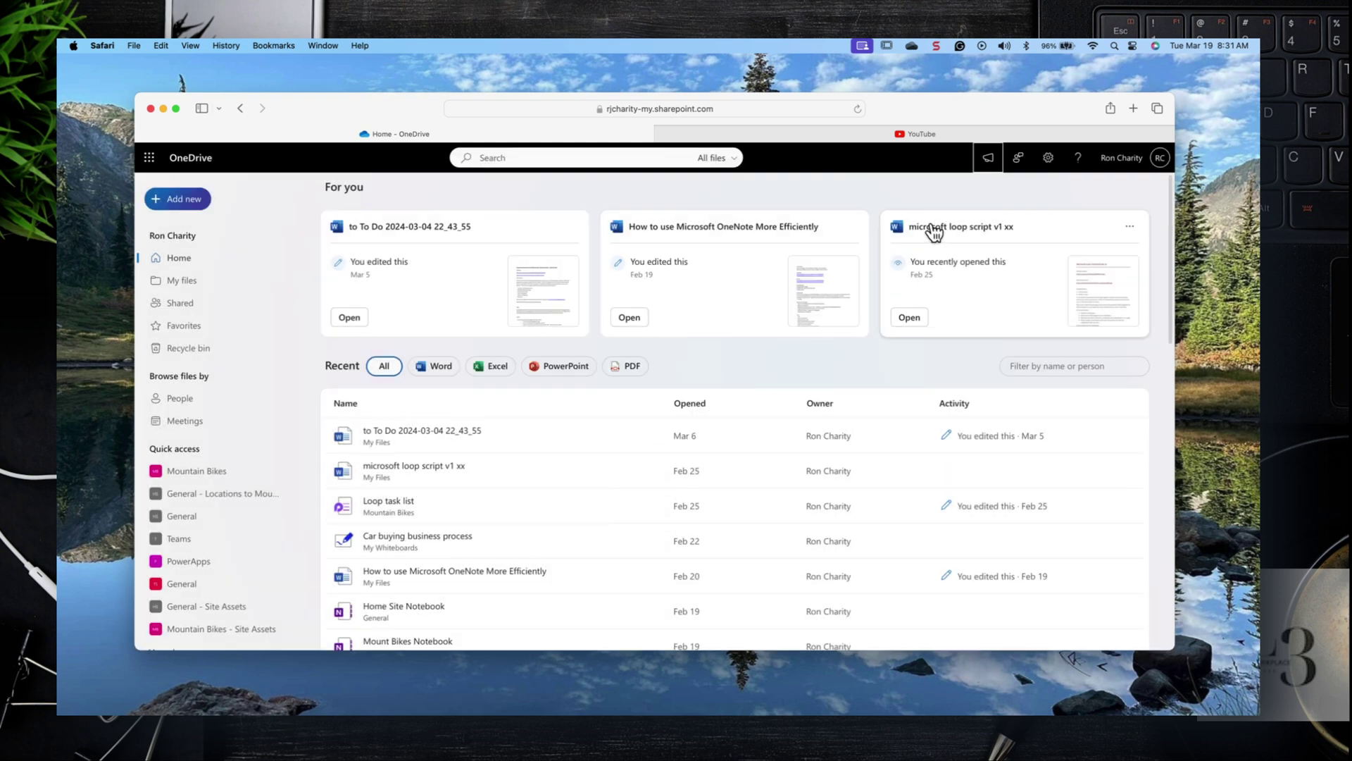
pyautogui.click(1021, 162)
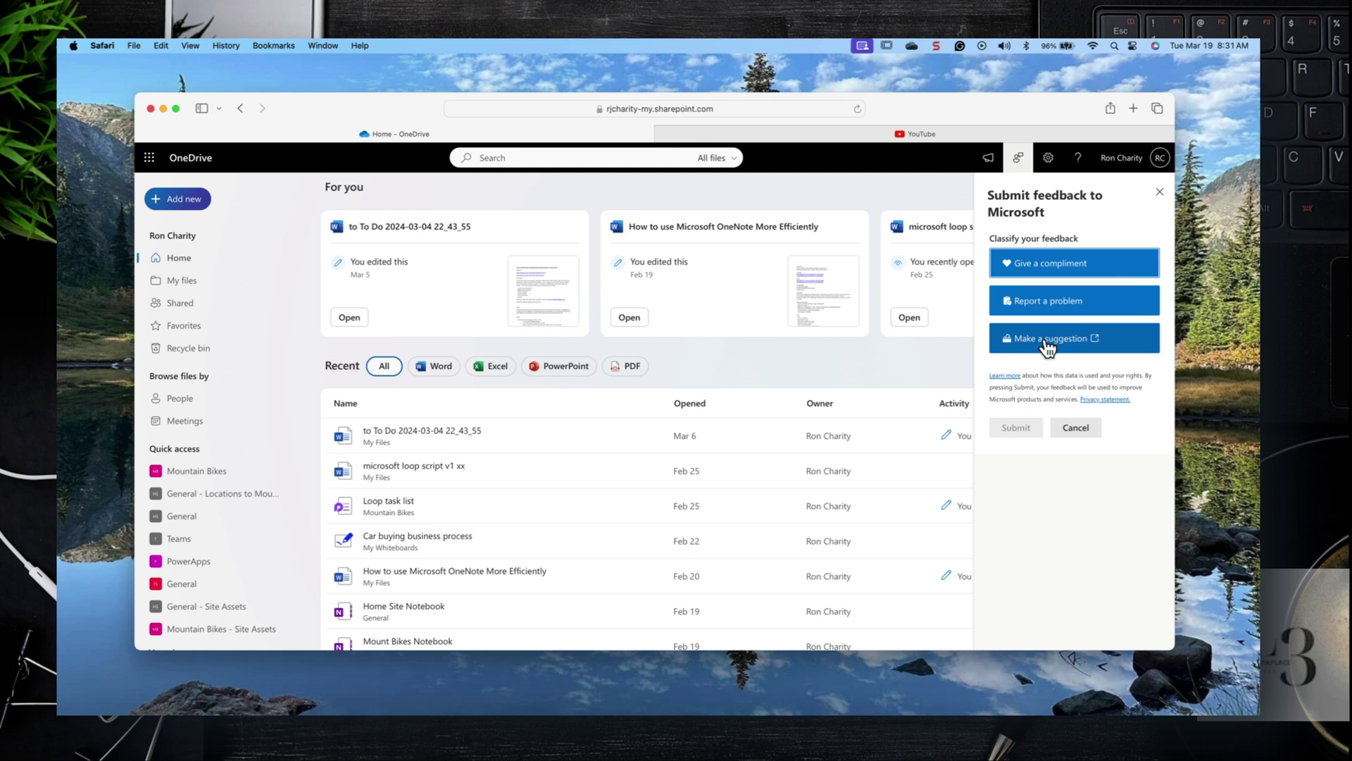
pyautogui.click(1049, 158)
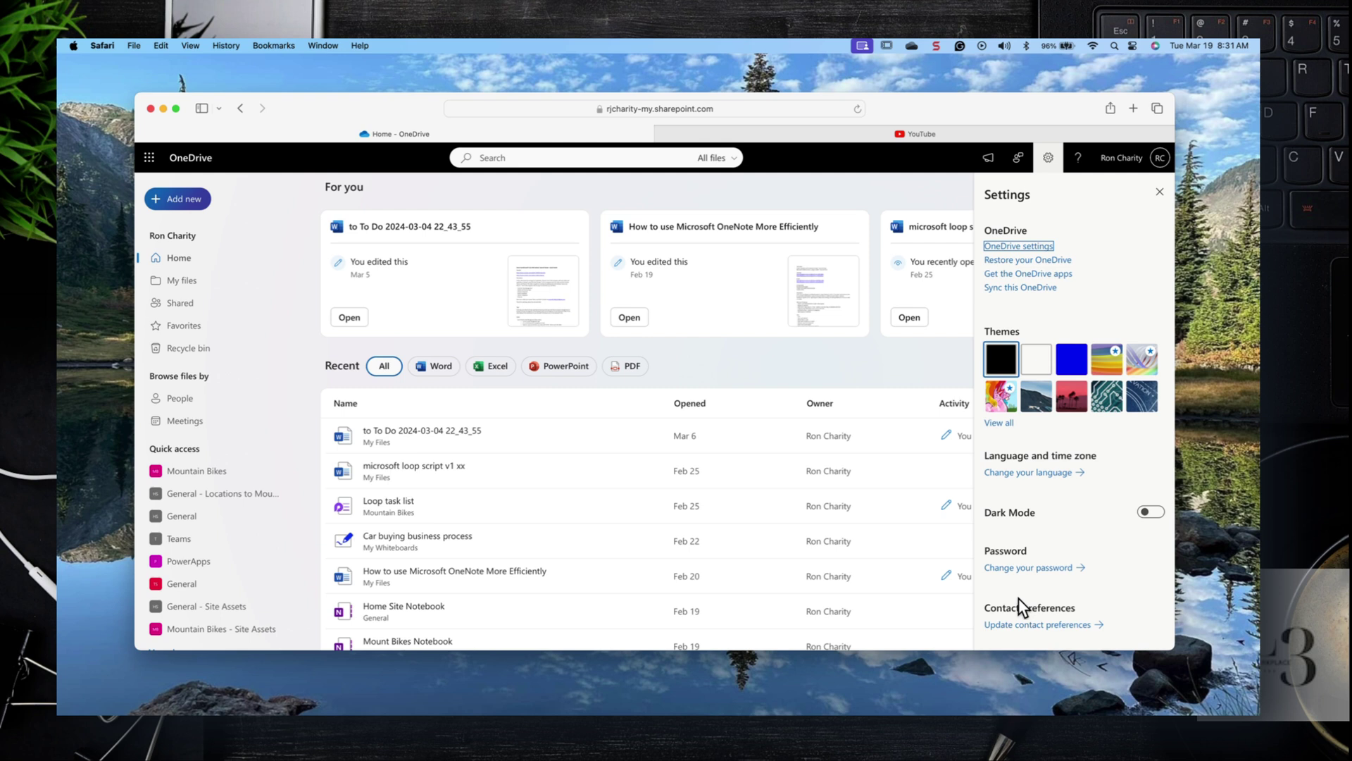
# - In OneDrive settings' More Settings, view Regional and Language settings, then open Storage Metrics
pyautogui.click(1003, 246)
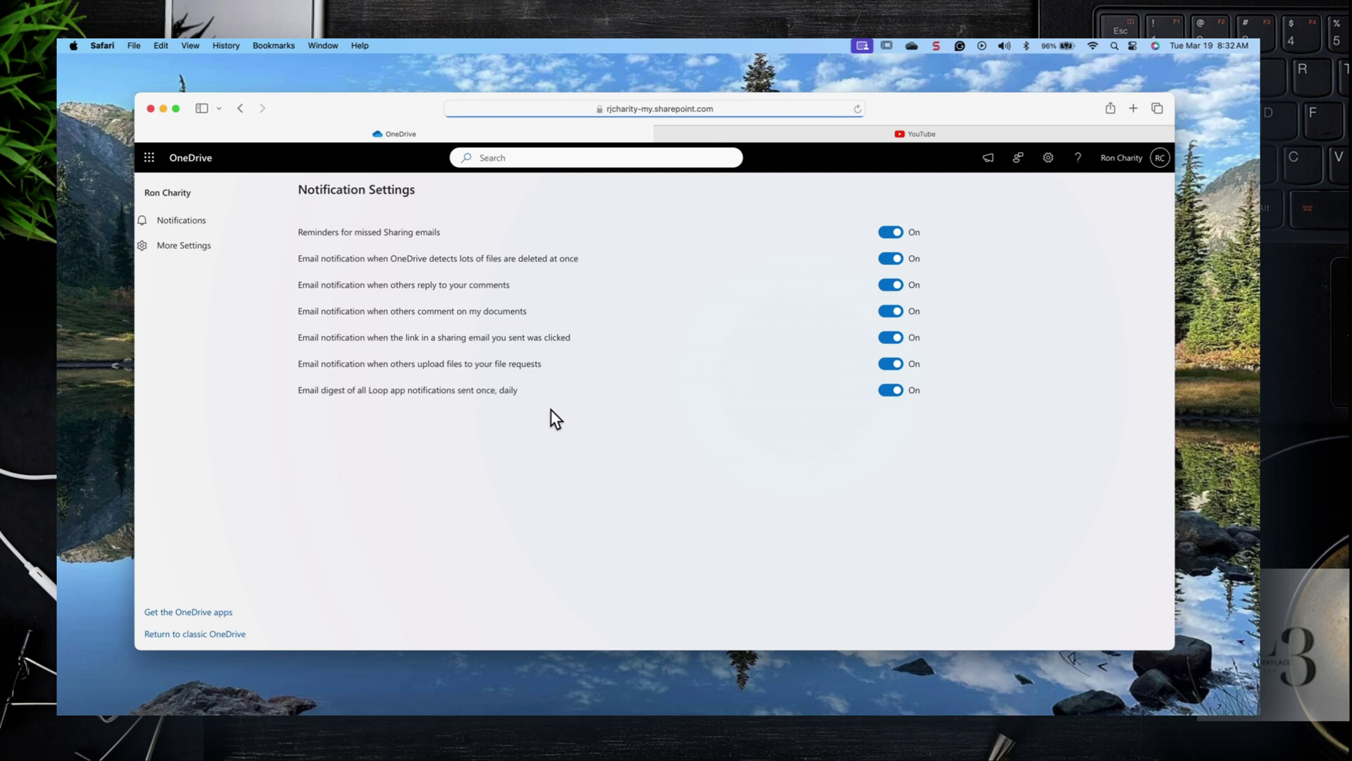
pyautogui.click(188, 246)
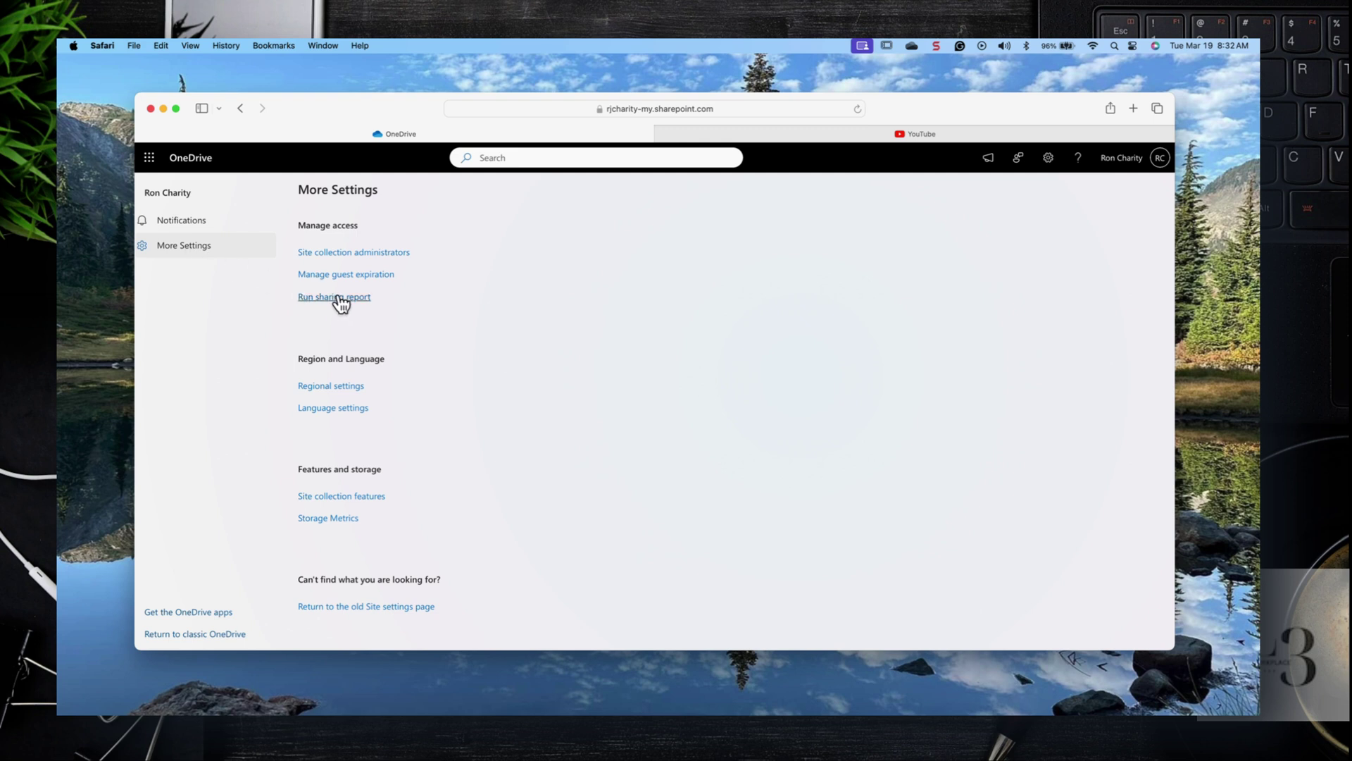
pyautogui.click(355, 393)
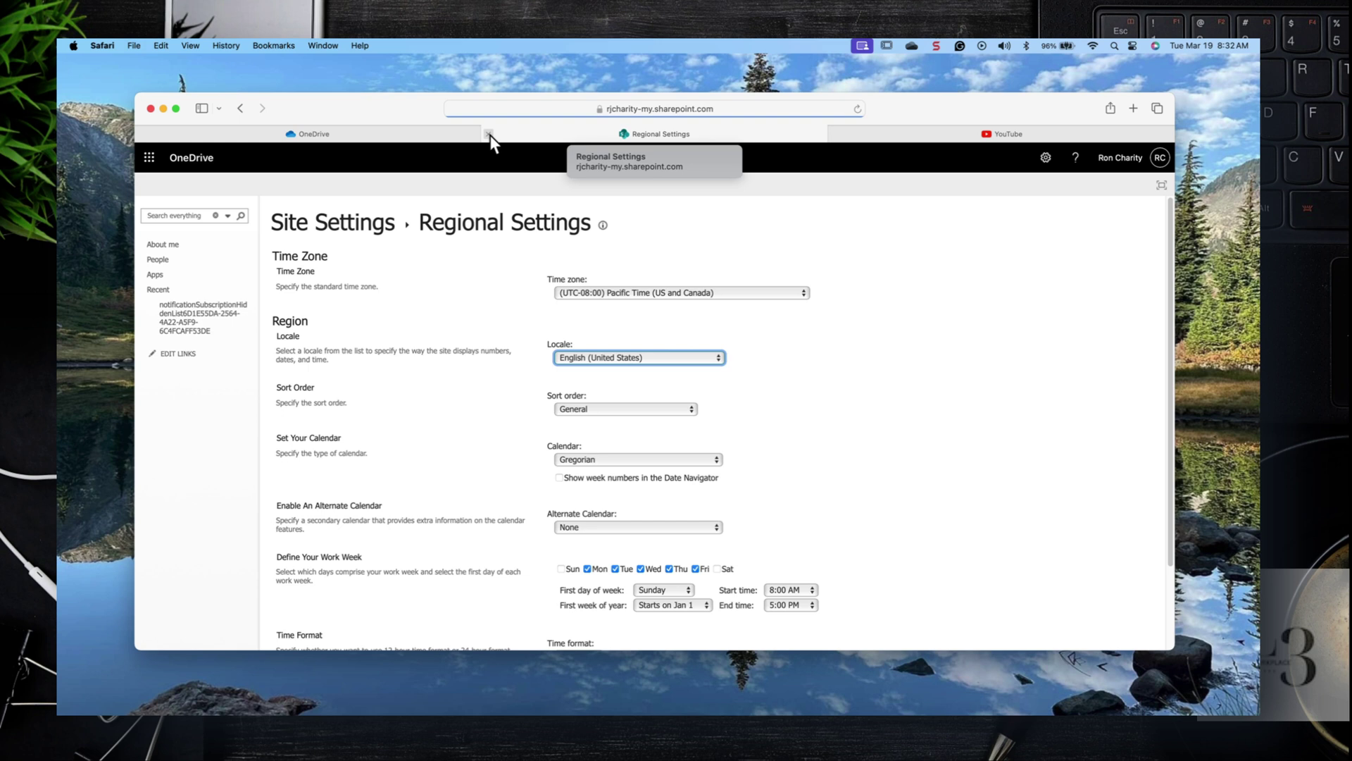
pyautogui.click(489, 134)
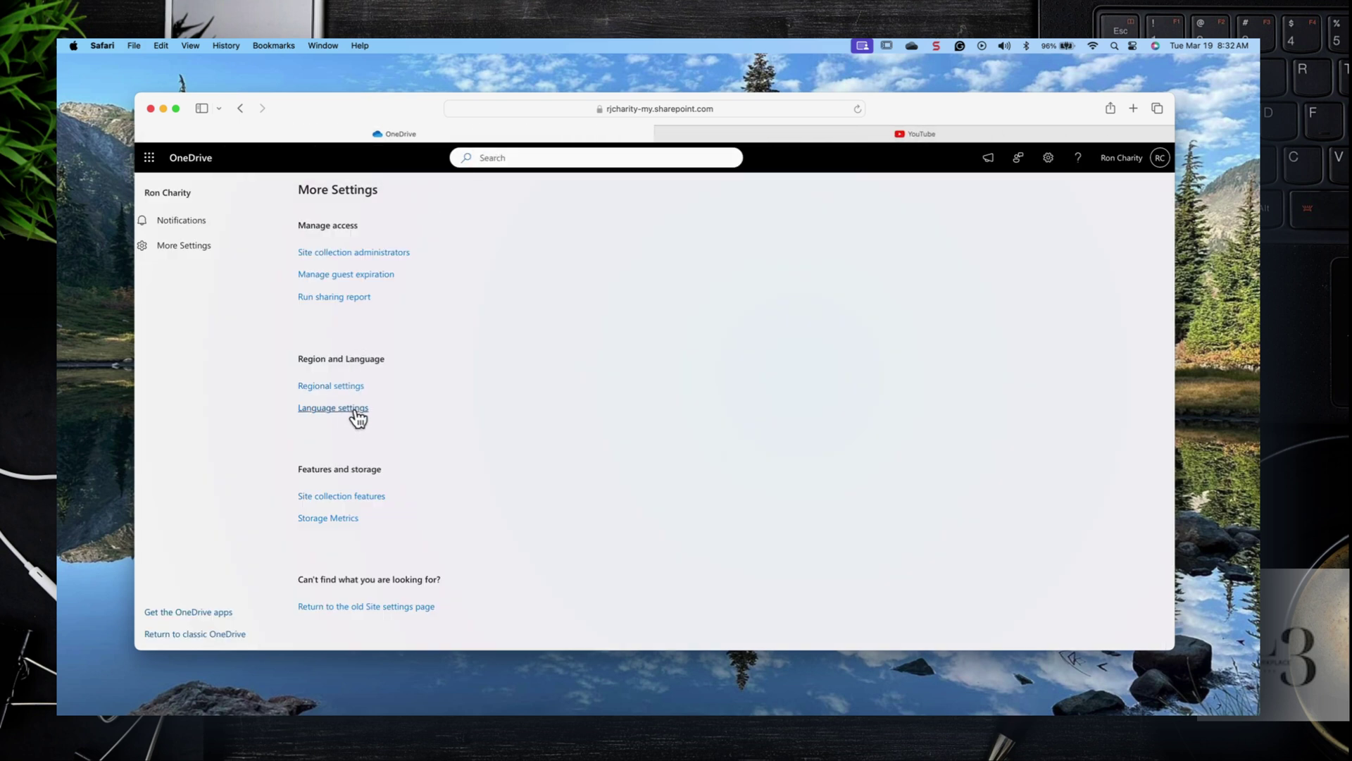
pyautogui.click(355, 414)
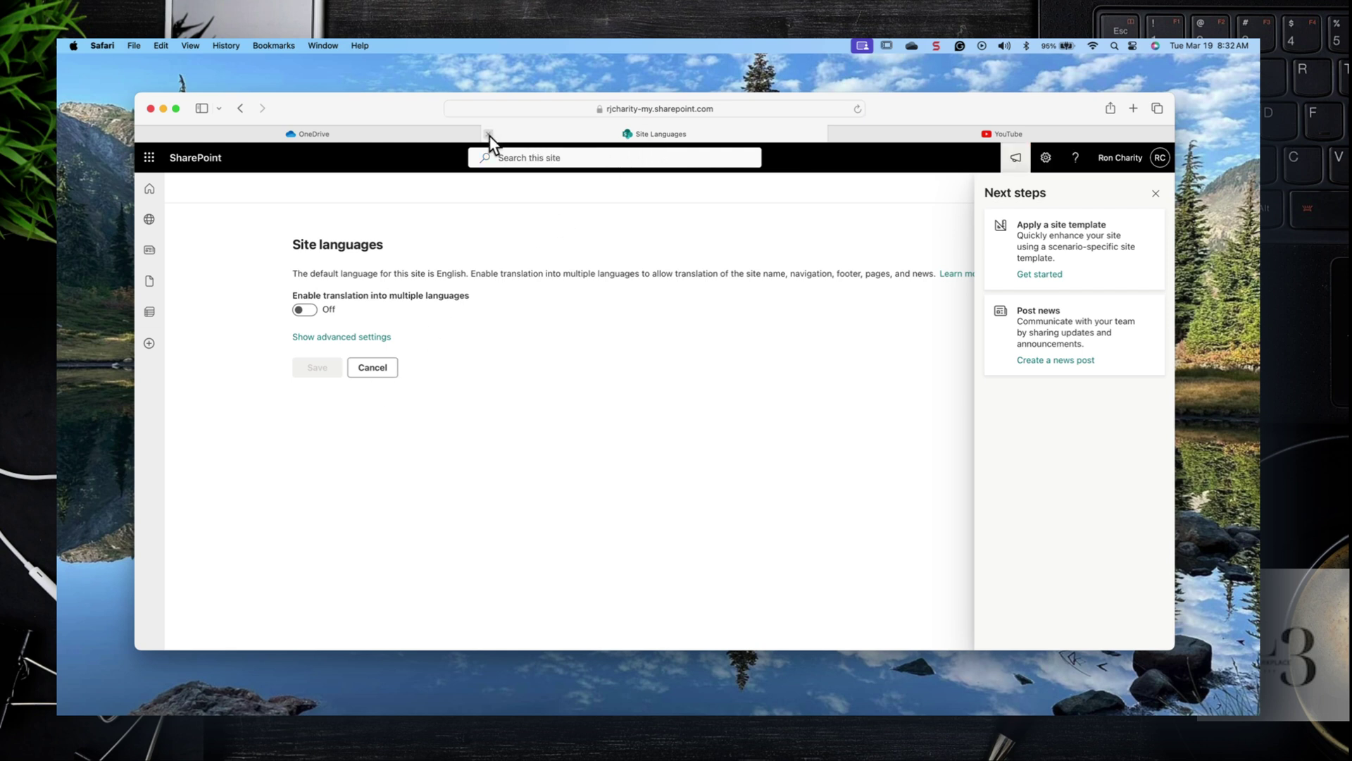
pyautogui.click(489, 134)
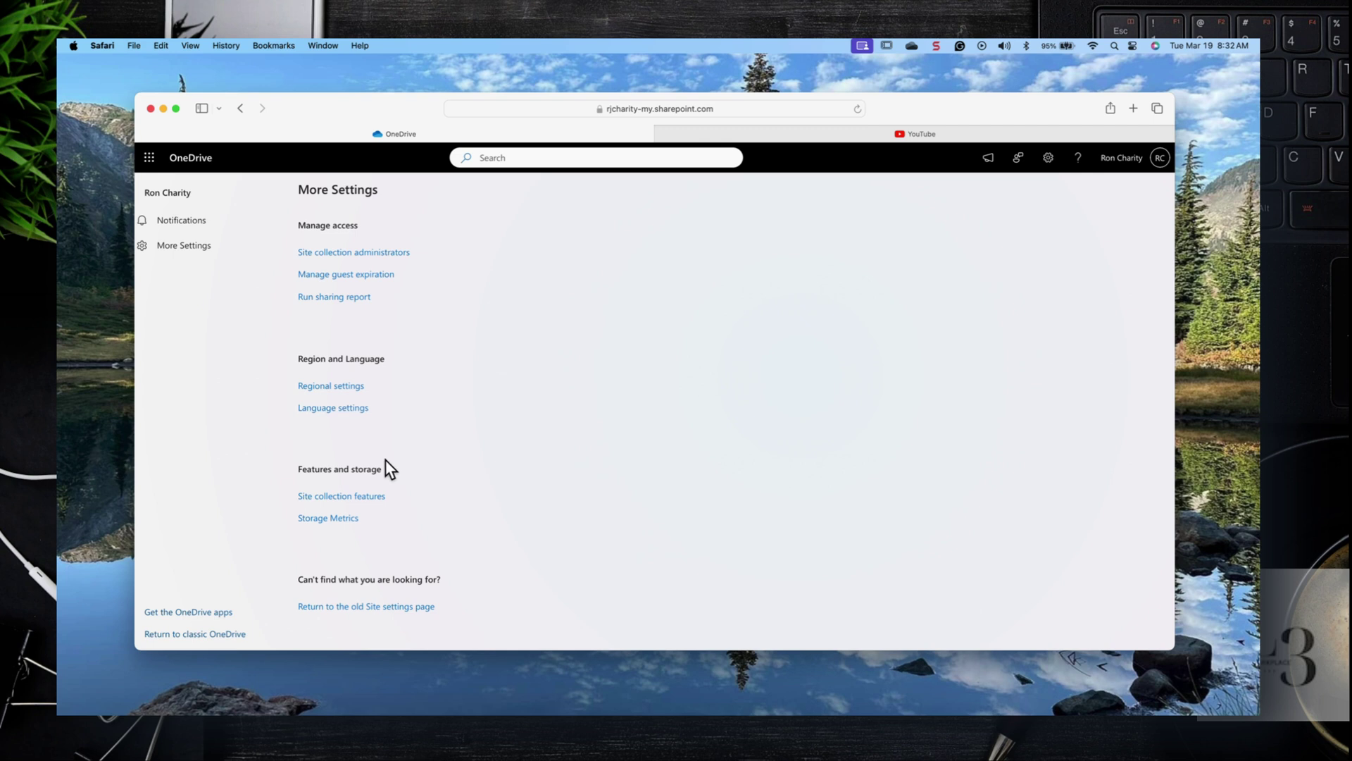
pyautogui.click(348, 521)
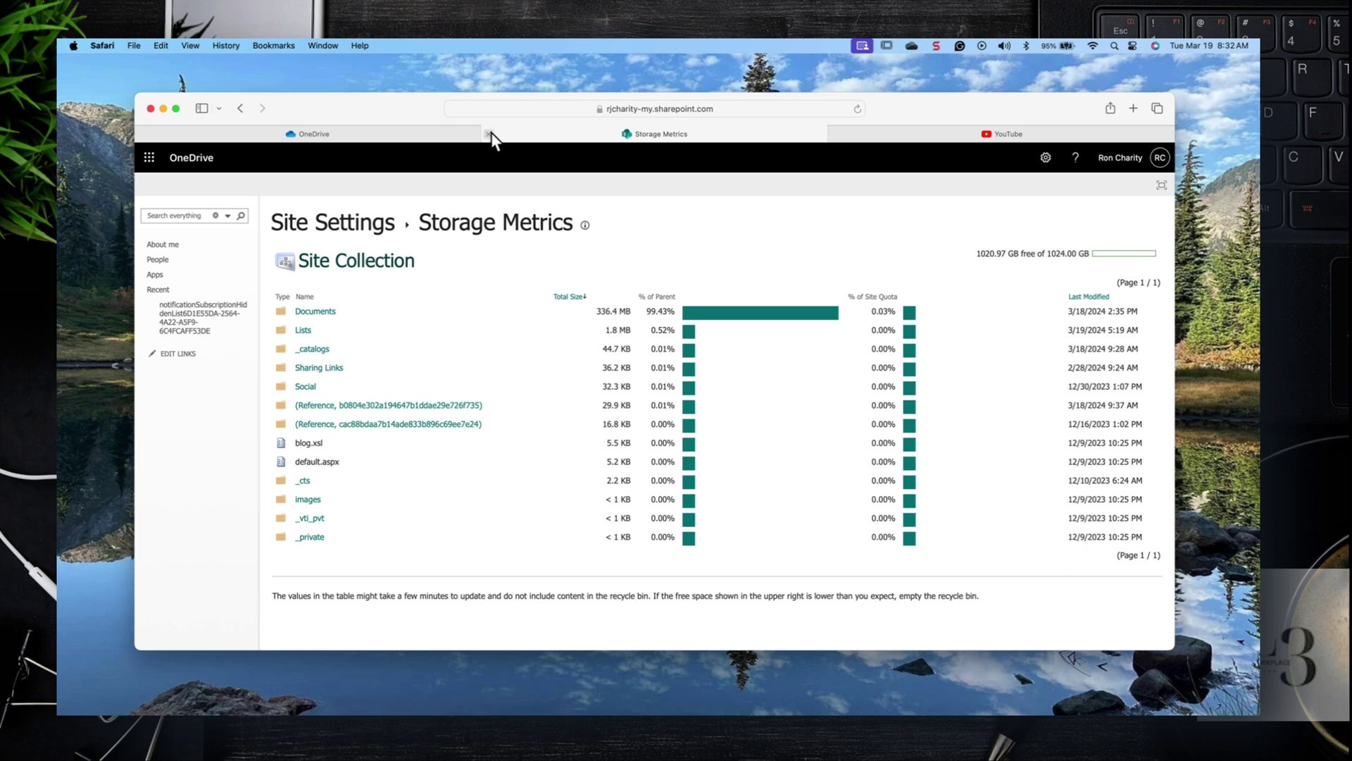
# - Close Storage Metrics, run a sharing report, and save it into the Documents folder
pyautogui.click(487, 134)
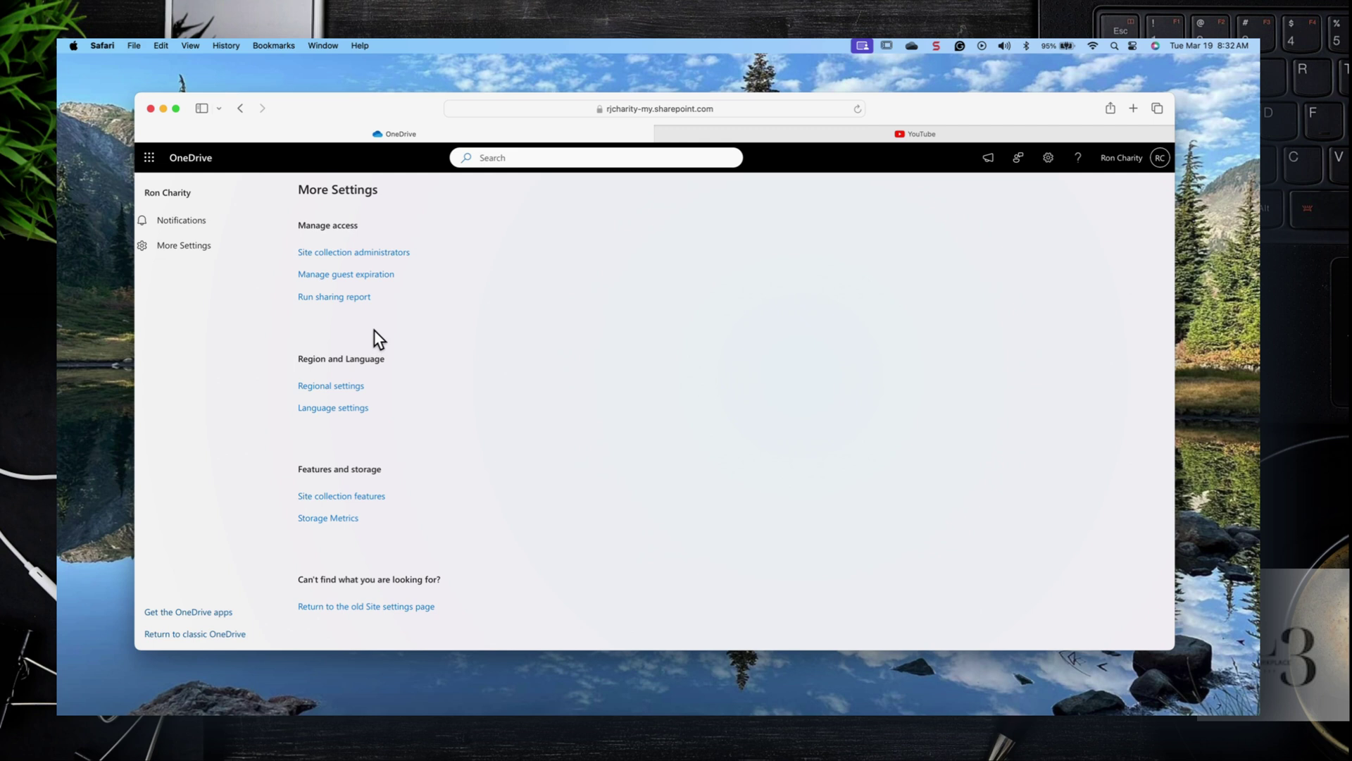
pyautogui.click(356, 299)
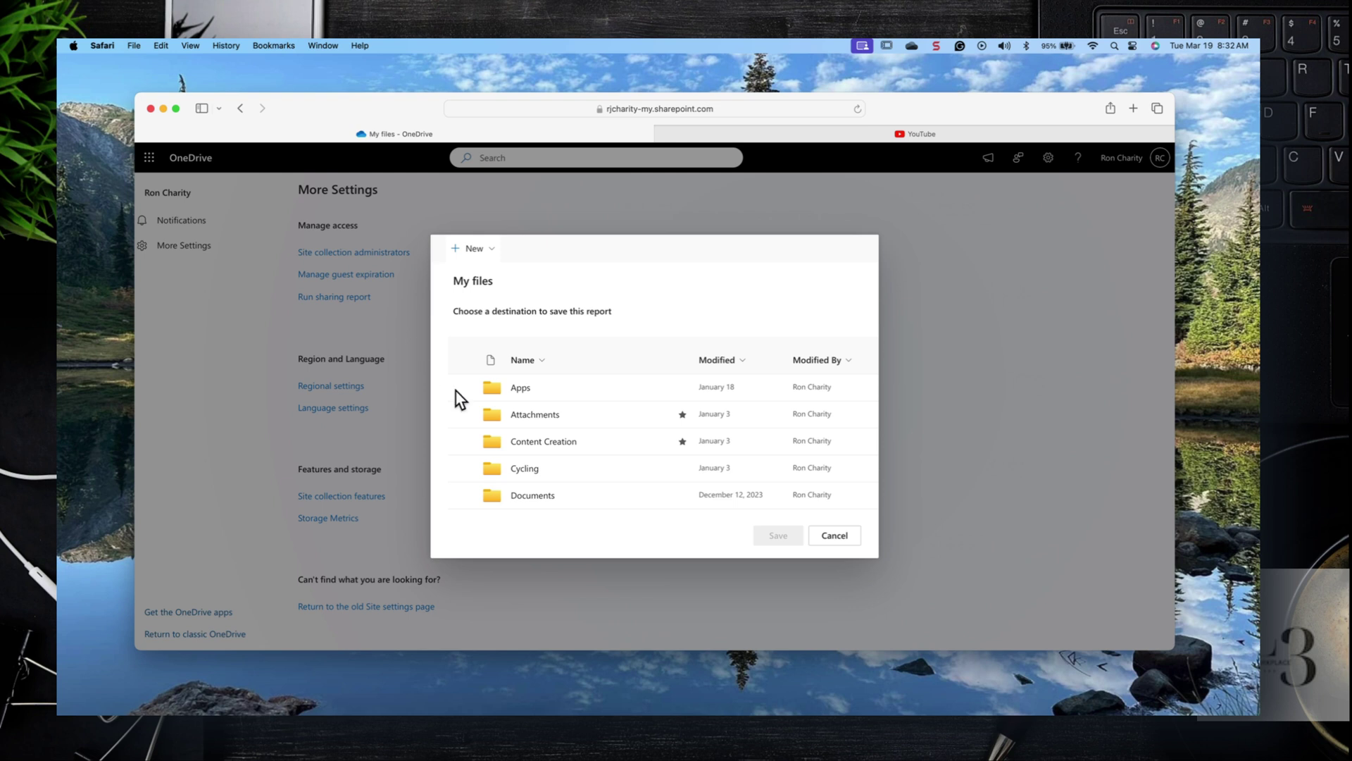
pyautogui.click(534, 496)
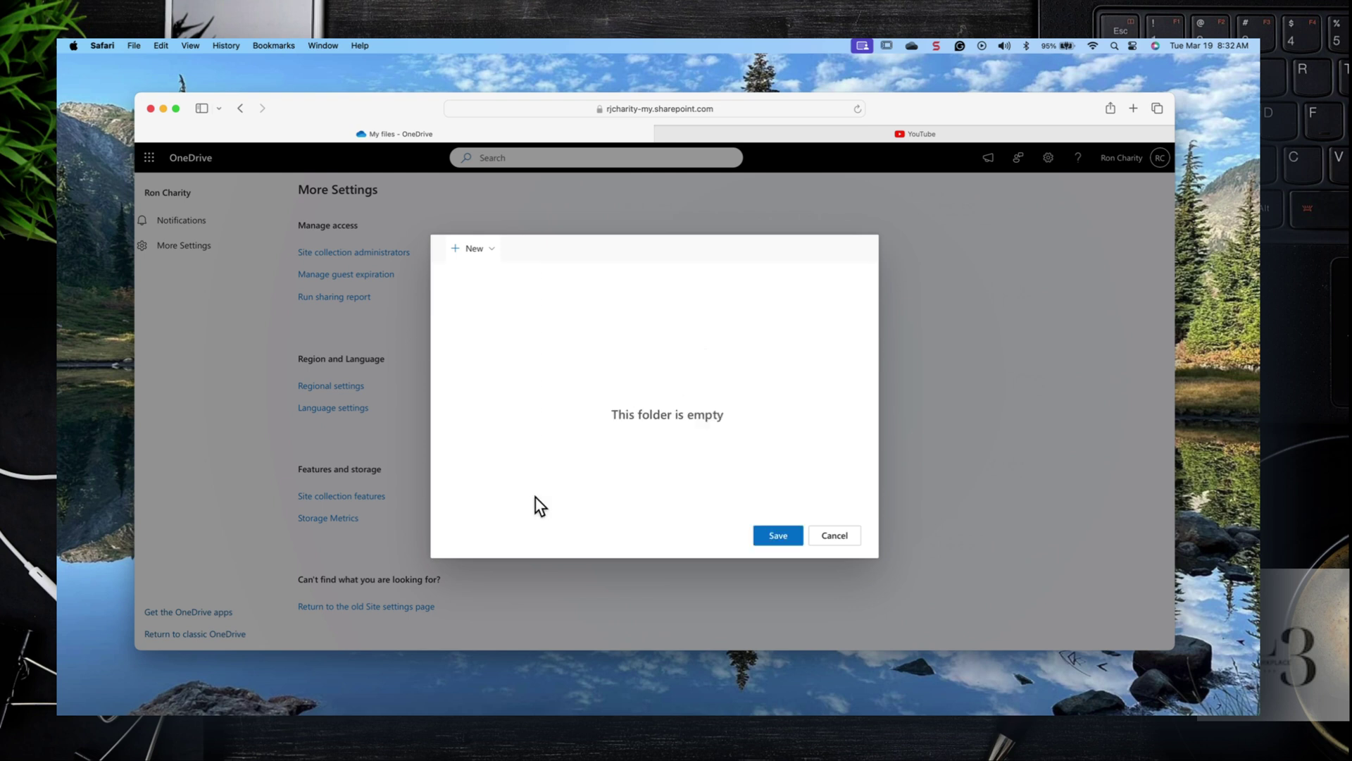
pyautogui.click(774, 537)
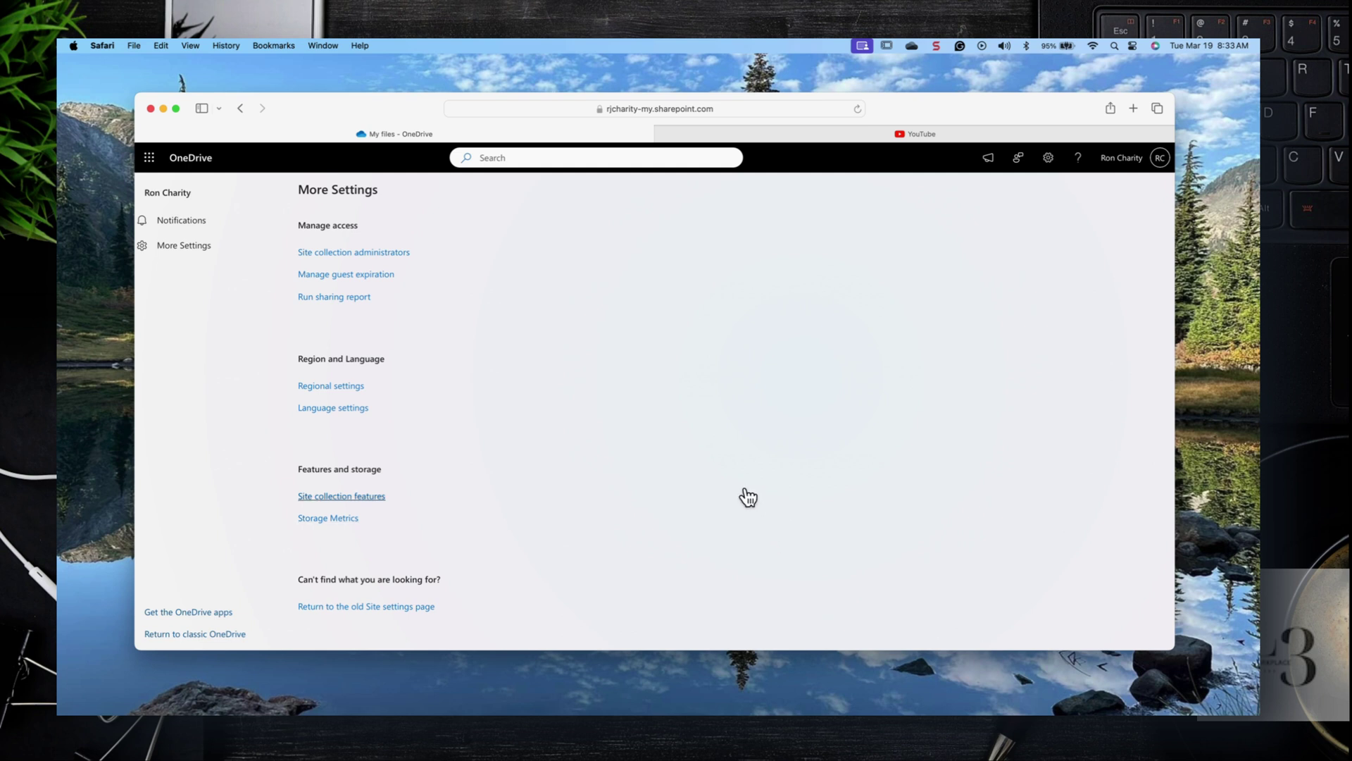
# - On the Restore your OneDrive page, choose the Three weeks ago preset
pyautogui.click(1049, 159)
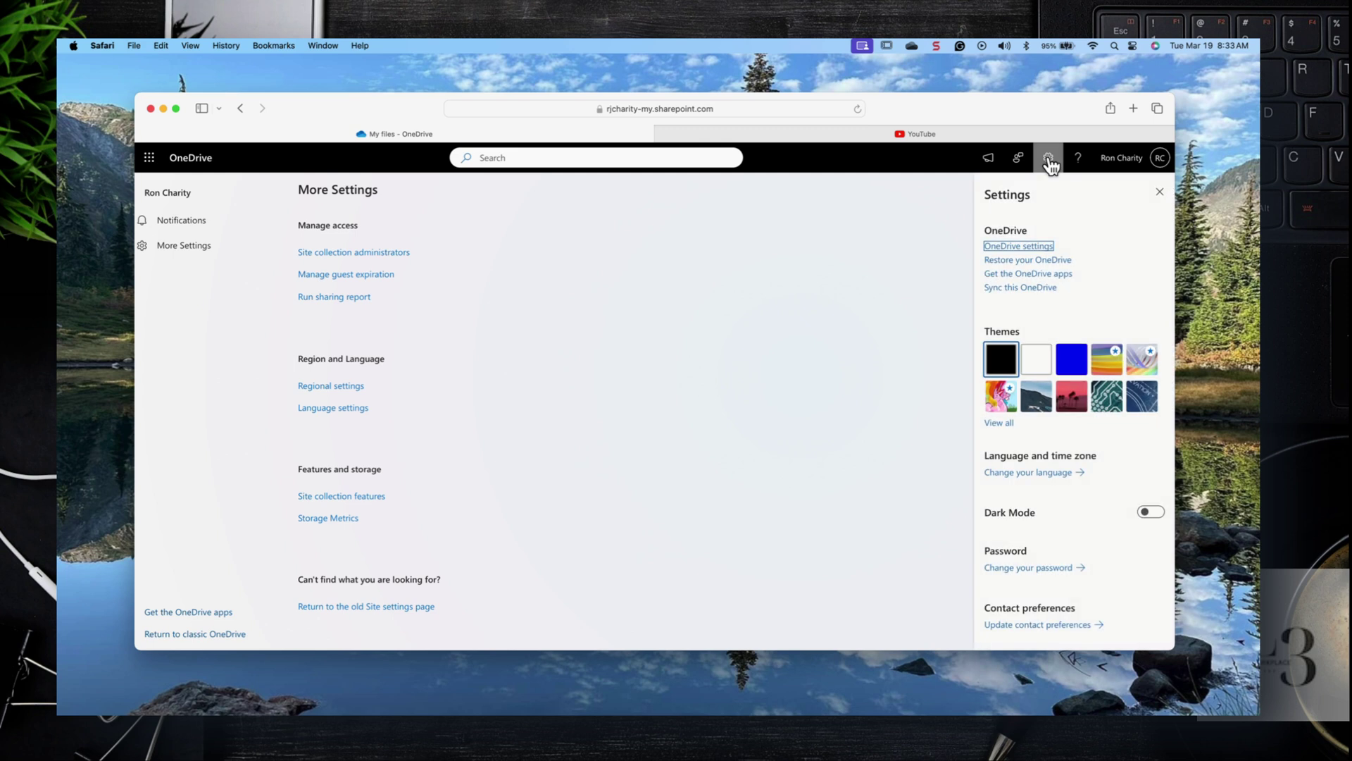
pyautogui.click(1014, 262)
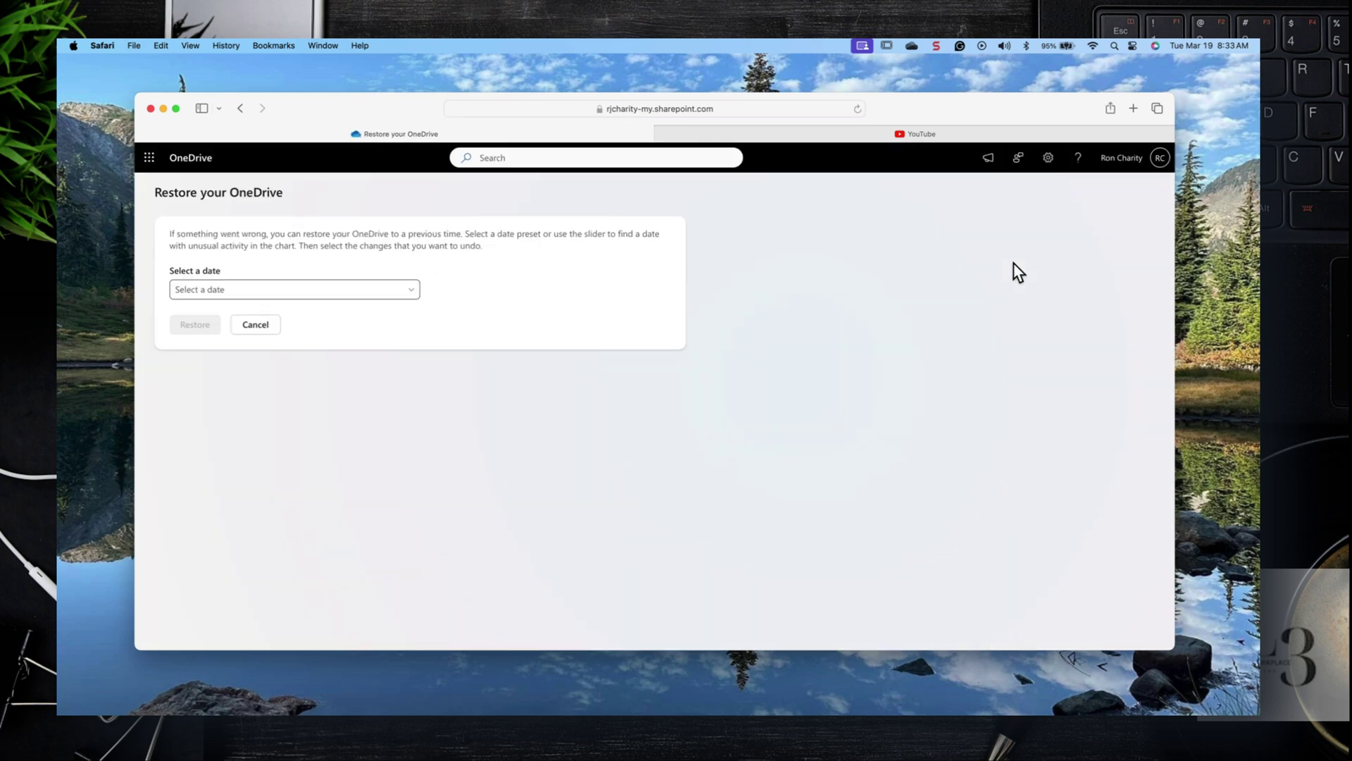
pyautogui.click(417, 296)
pyautogui.click(287, 335)
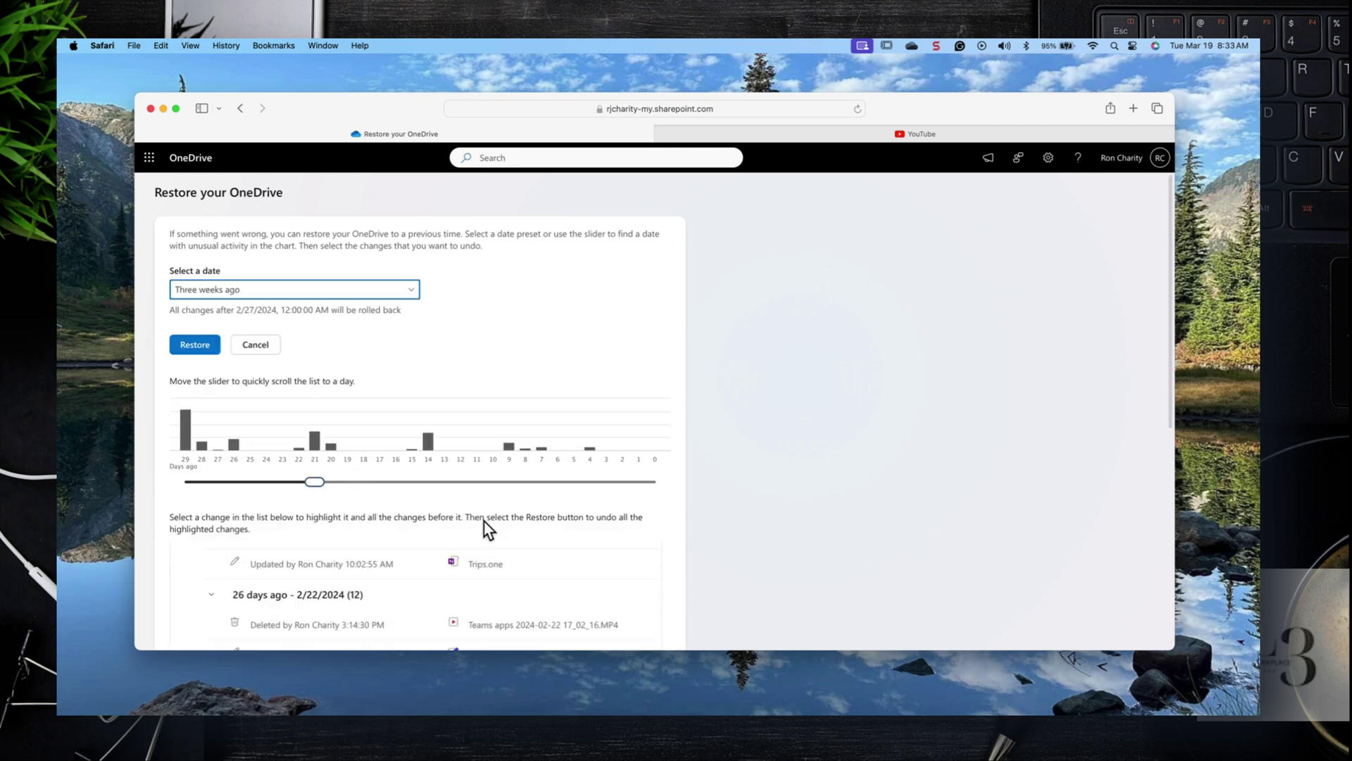
# - Select the third listed change to roll back everything after 2/22/2024, 3:12:59 PM
pyautogui.scroll(-3, 556, 535)
pyautogui.scroll(-1, 572, 546)
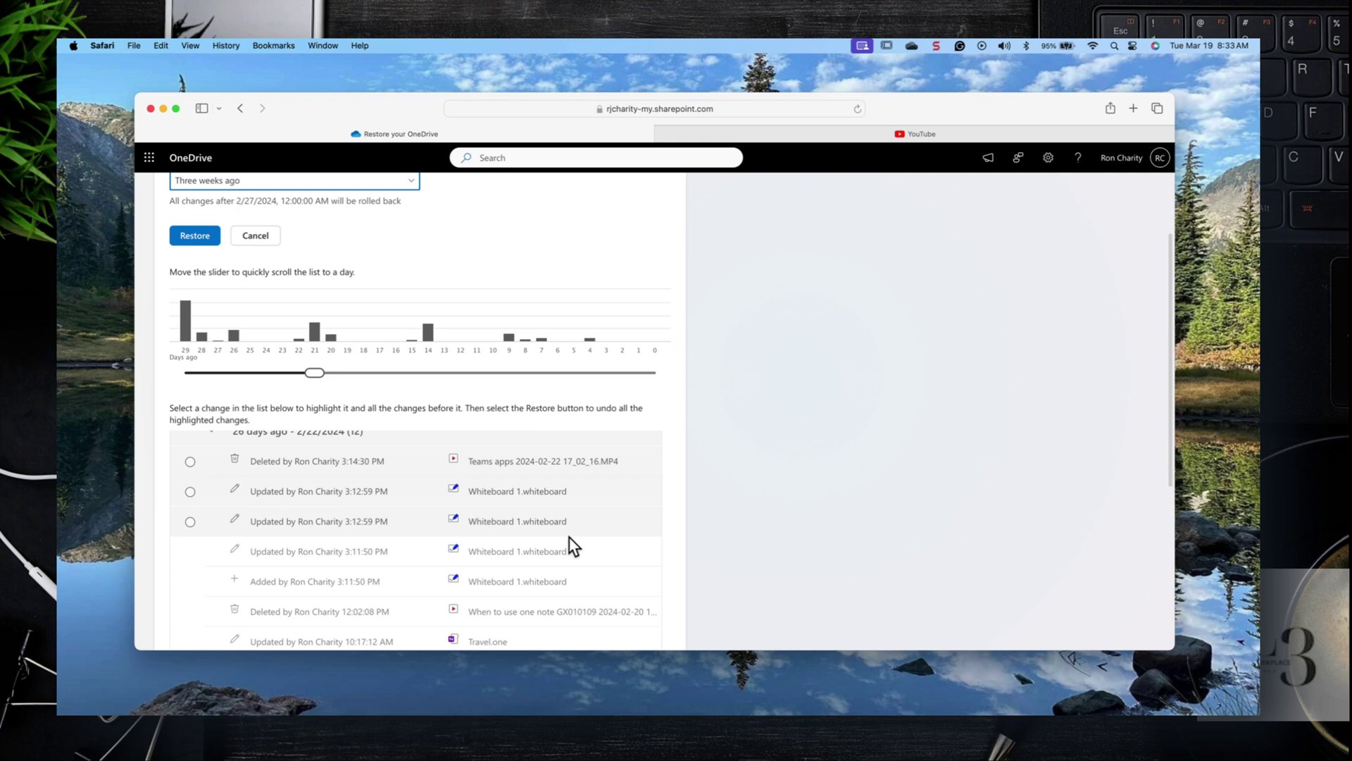
pyautogui.click(190, 522)
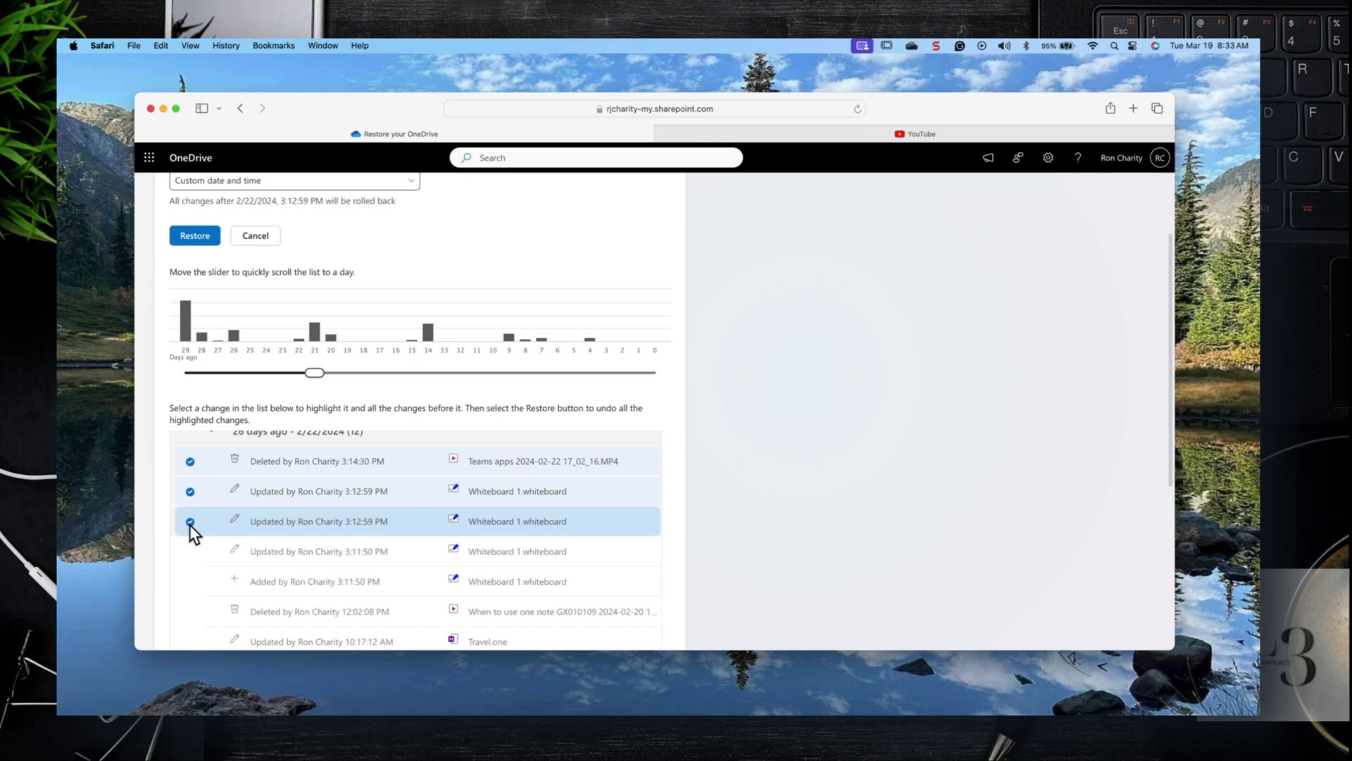
pyautogui.click(1048, 162)
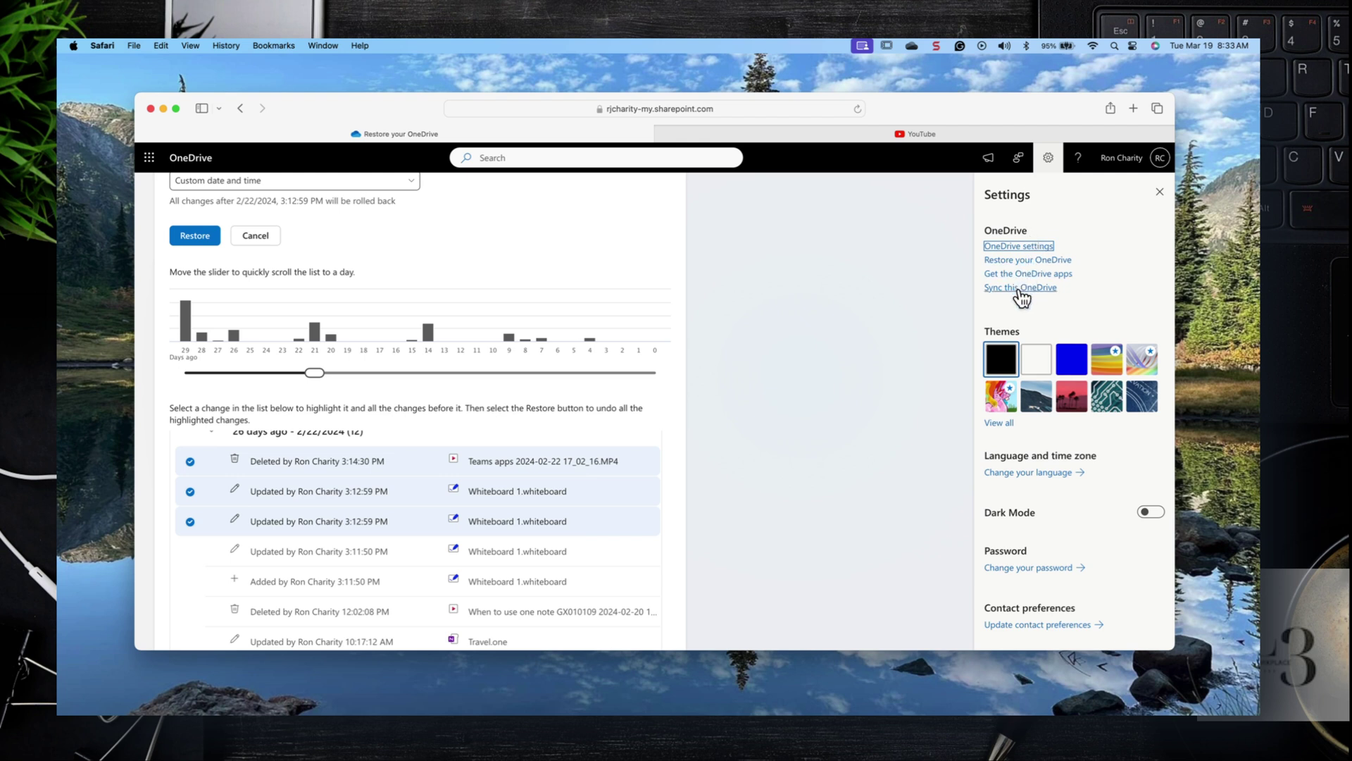
# - Show all themes, then turn Dark Mode on and back off again
pyautogui.click(998, 424)
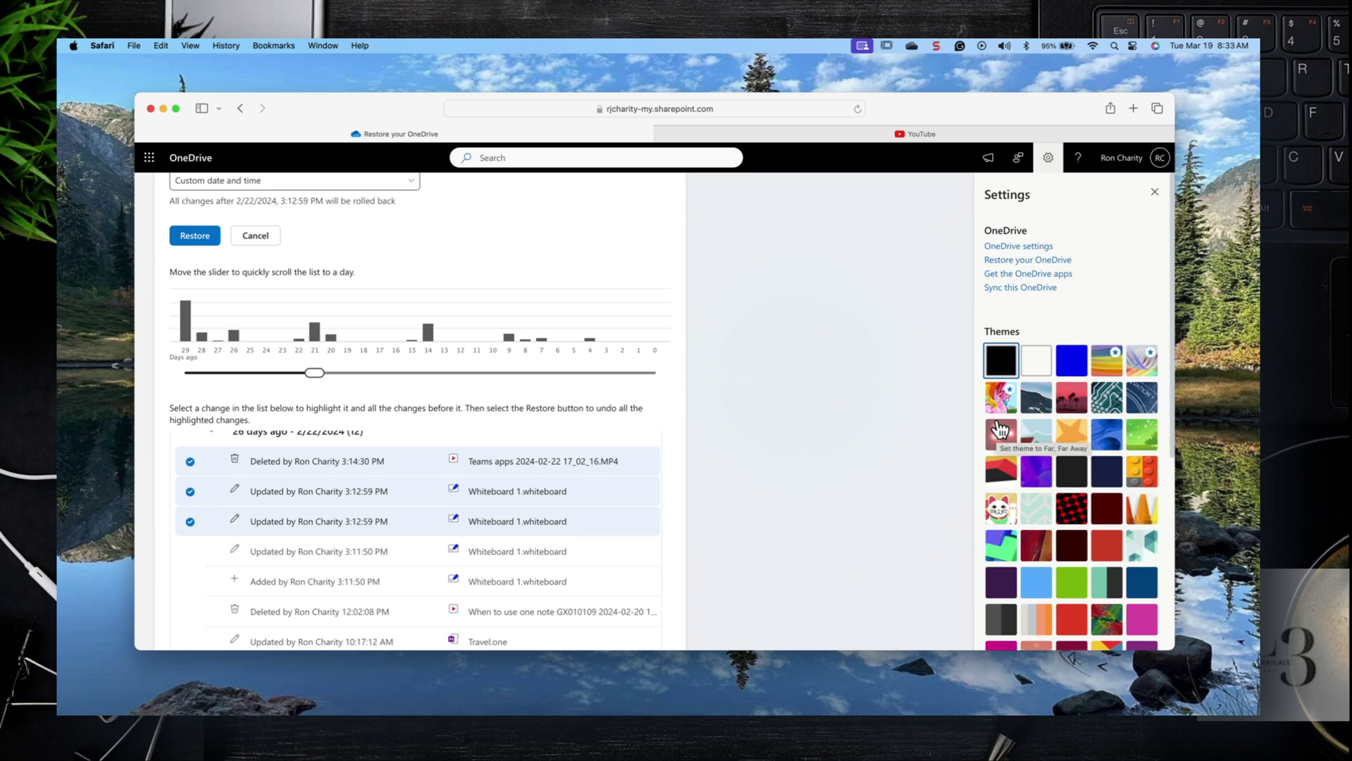
pyautogui.scroll(-5, 1000, 428)
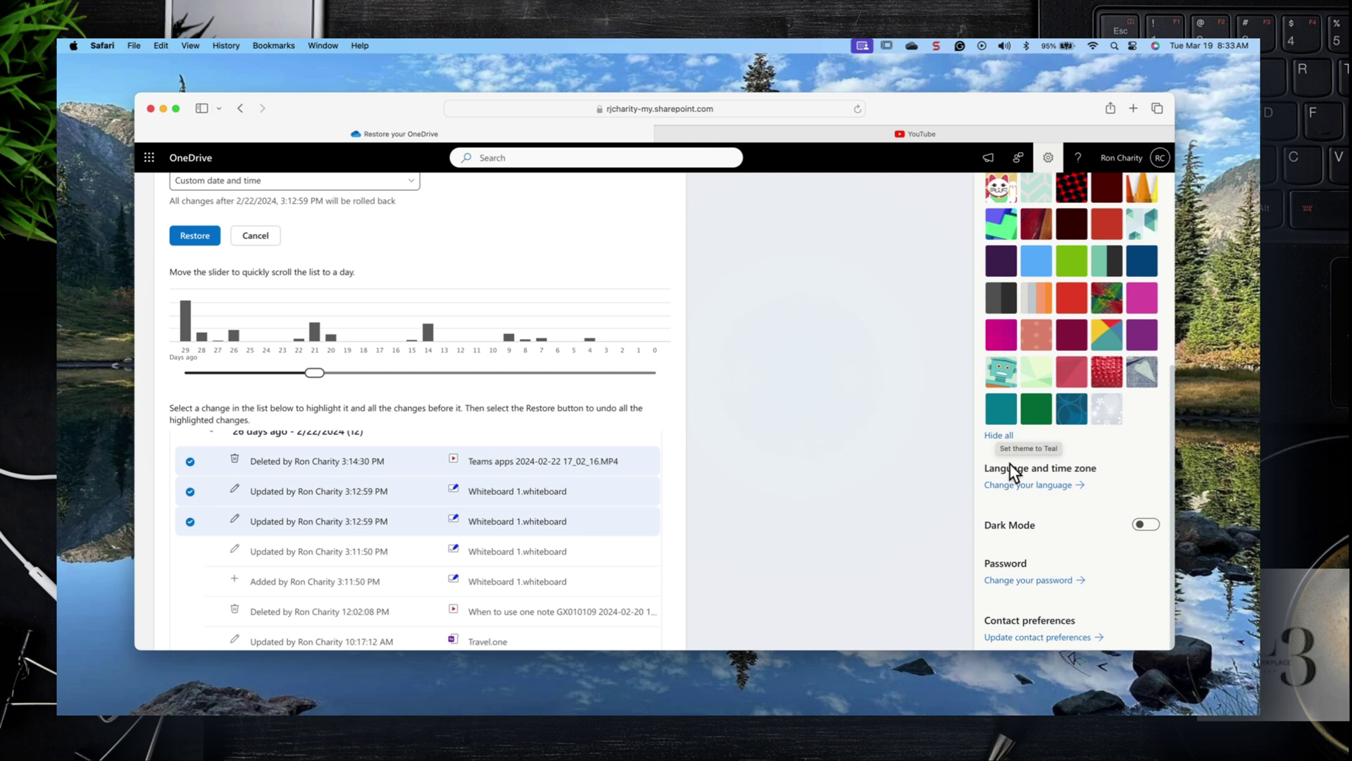
pyautogui.click(1146, 525)
pyautogui.click(1148, 527)
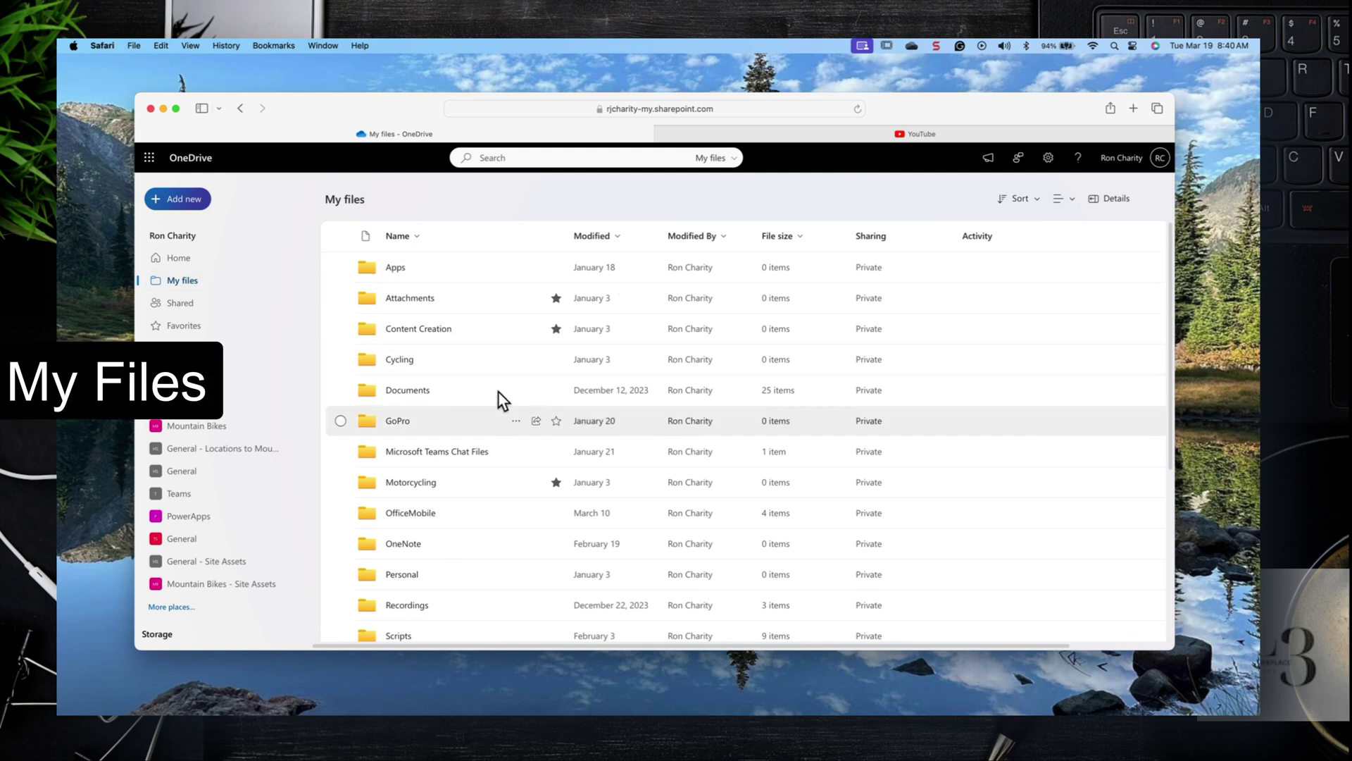
# - Sort by Name Z to A, then A to Z, and check the Modified, Modified By and File size menus
pyautogui.click(413, 236)
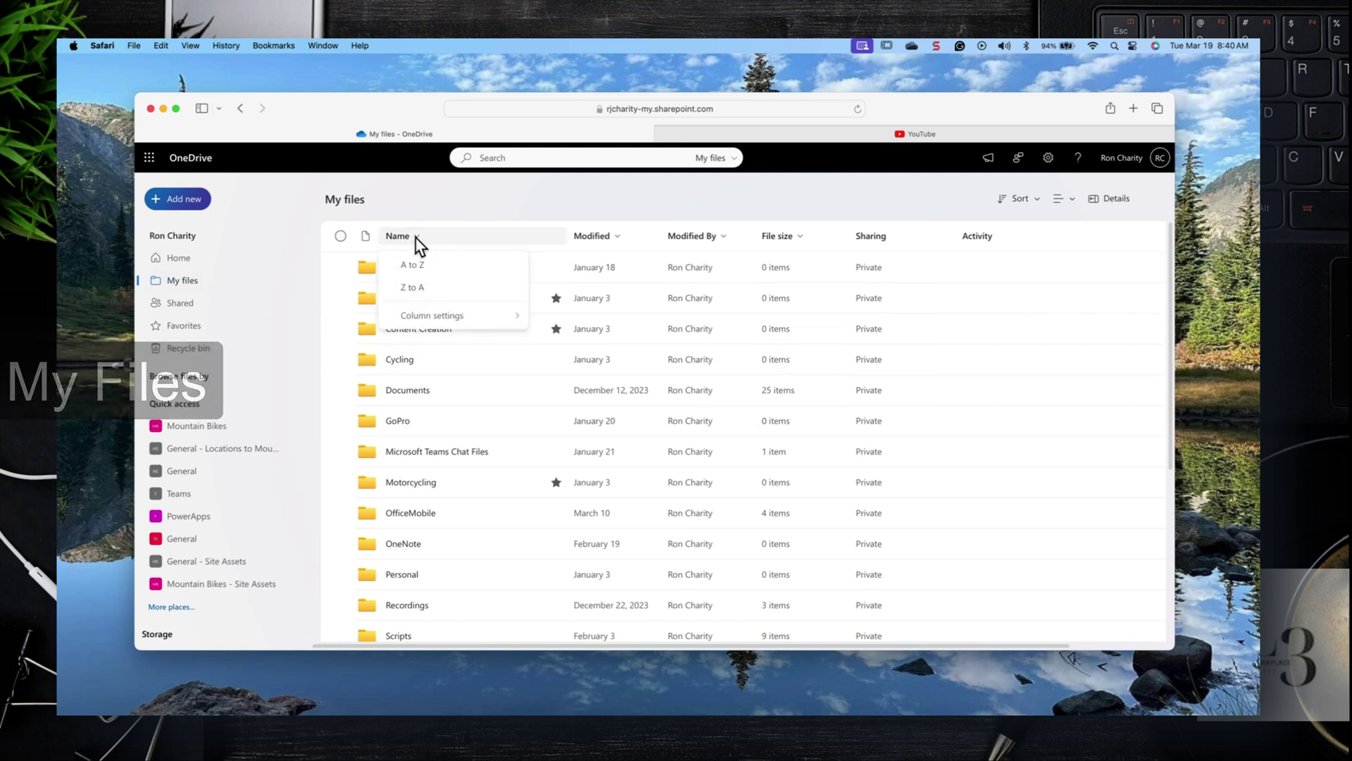
pyautogui.click(414, 289)
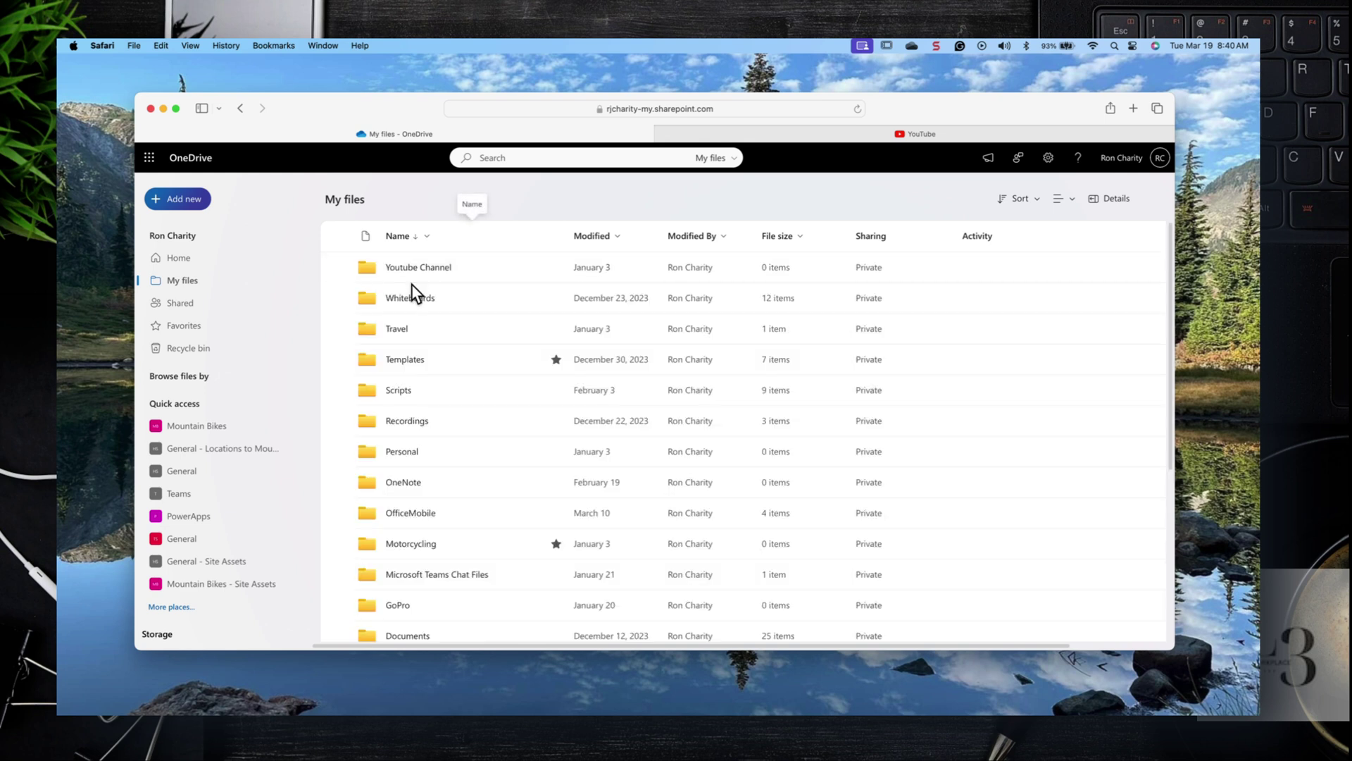
pyautogui.click(422, 237)
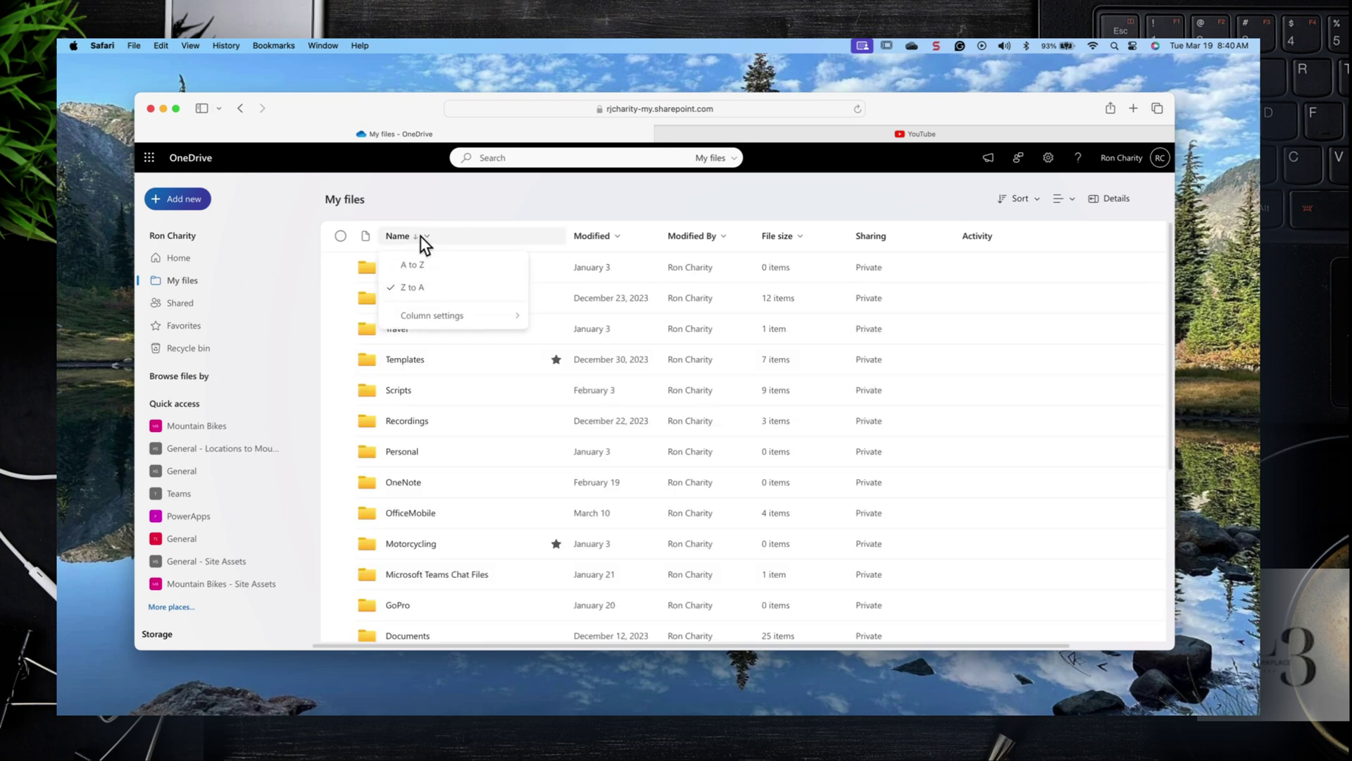
pyautogui.click(411, 265)
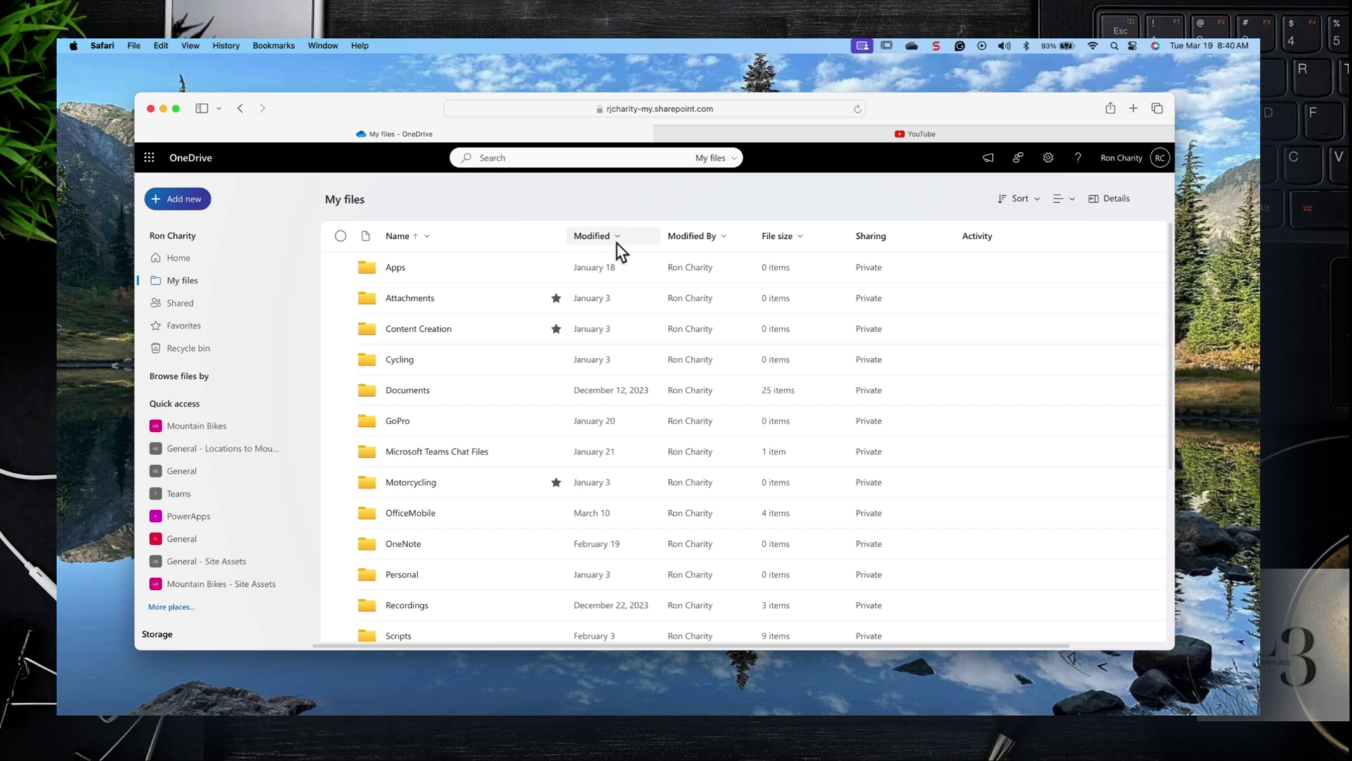
pyautogui.click(618, 239)
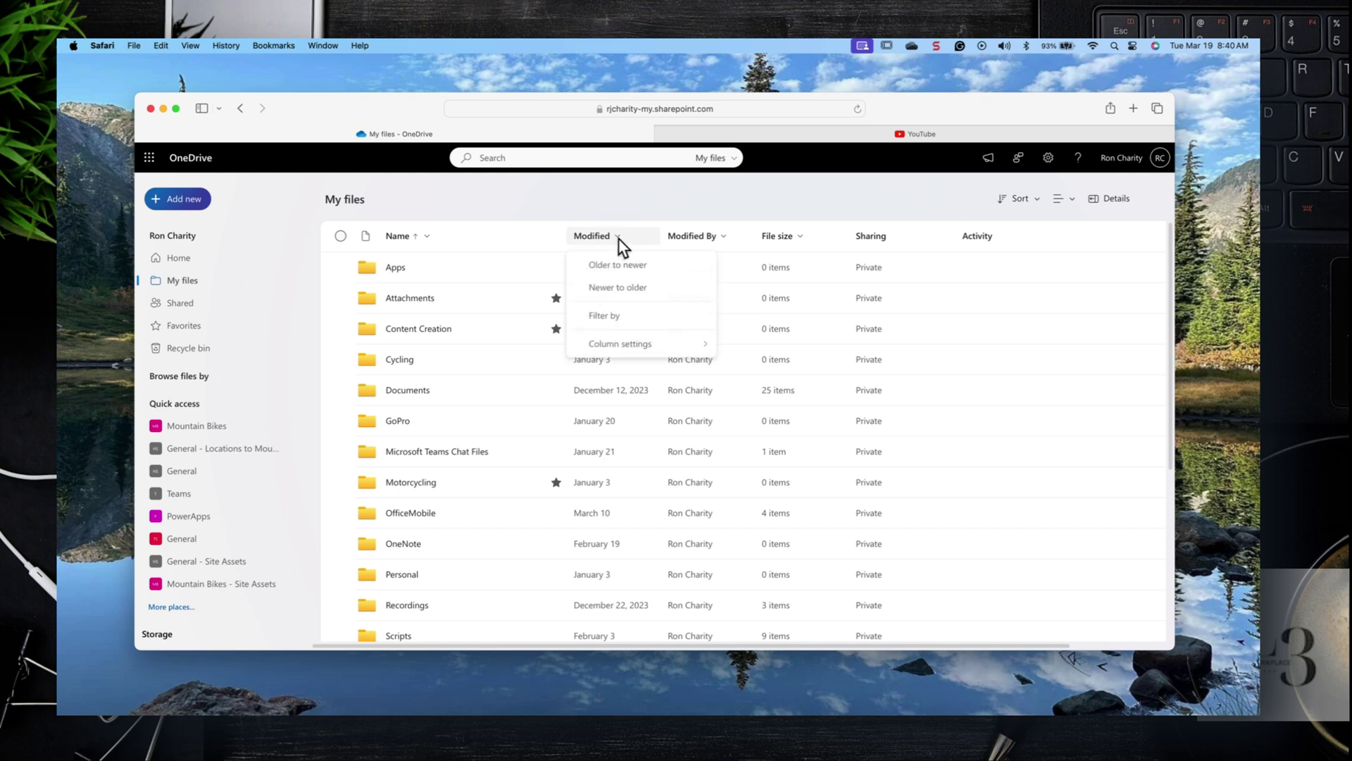
pyautogui.click(729, 238)
pyautogui.click(800, 238)
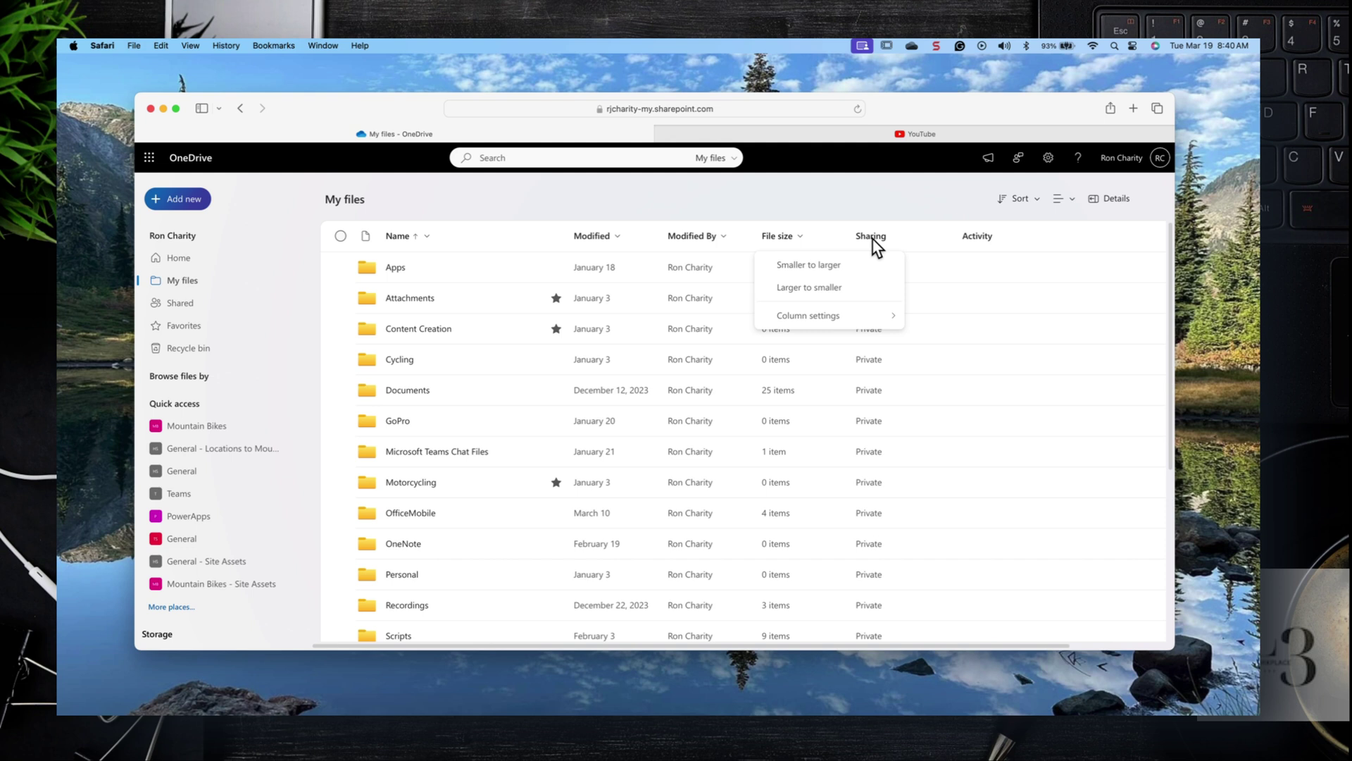
# - From the Sort menu, sort the list by modified date, then by name again
pyautogui.click(1039, 203)
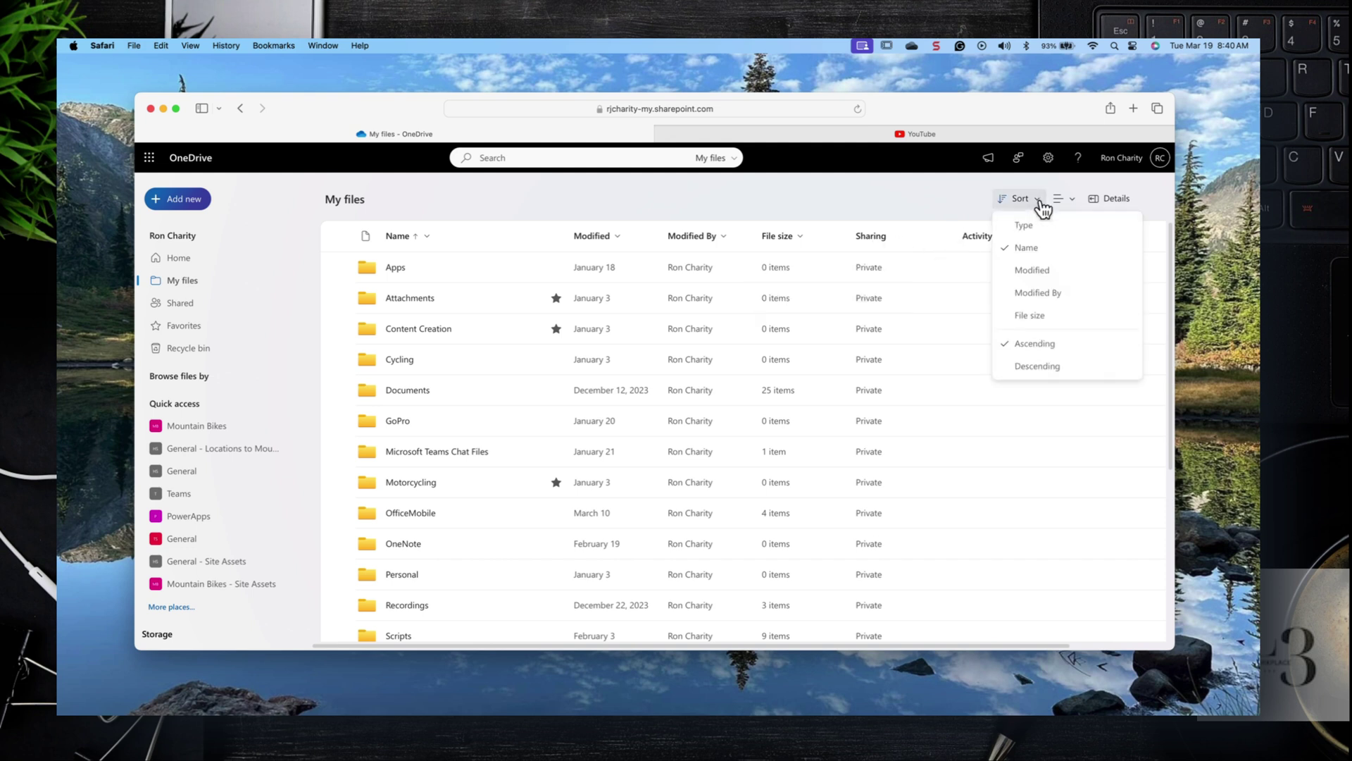
pyautogui.click(1029, 272)
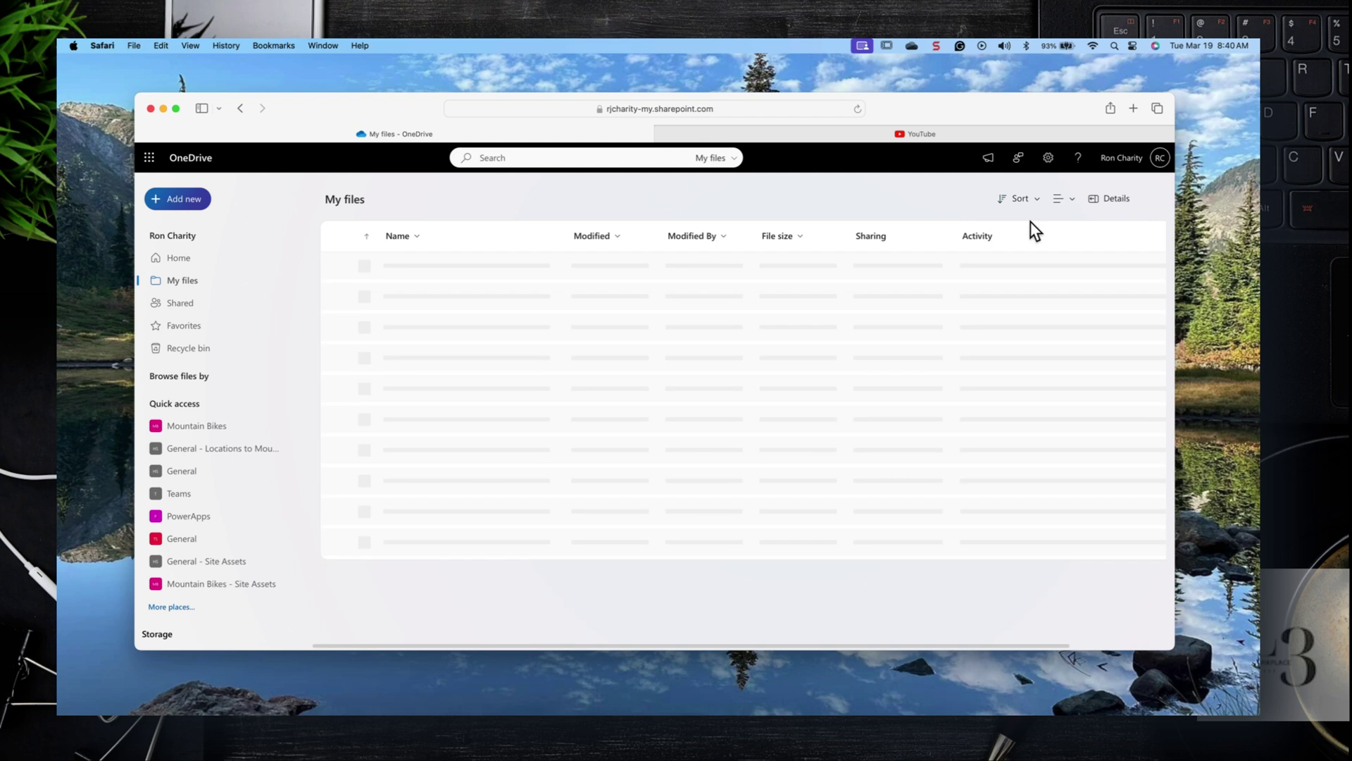
pyautogui.click(1038, 203)
pyautogui.click(1025, 248)
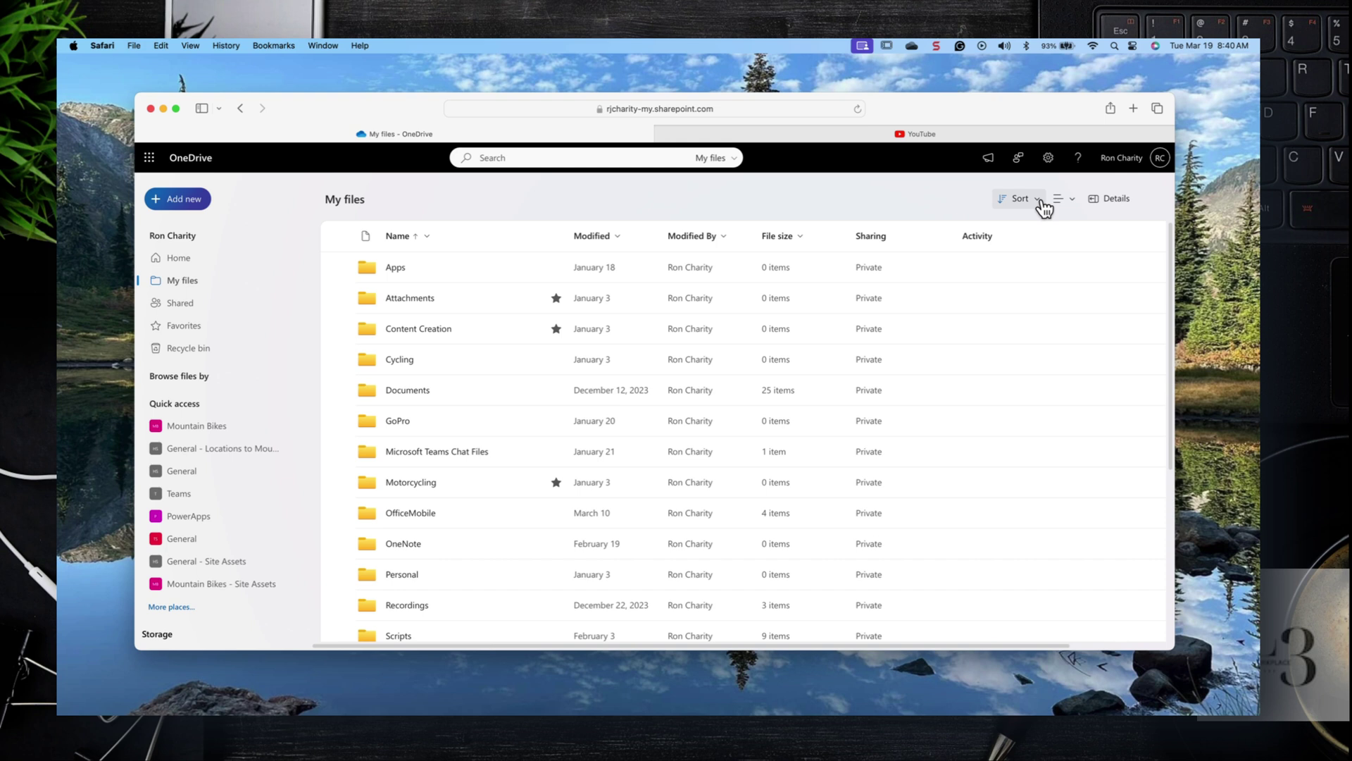
pyautogui.click(1072, 203)
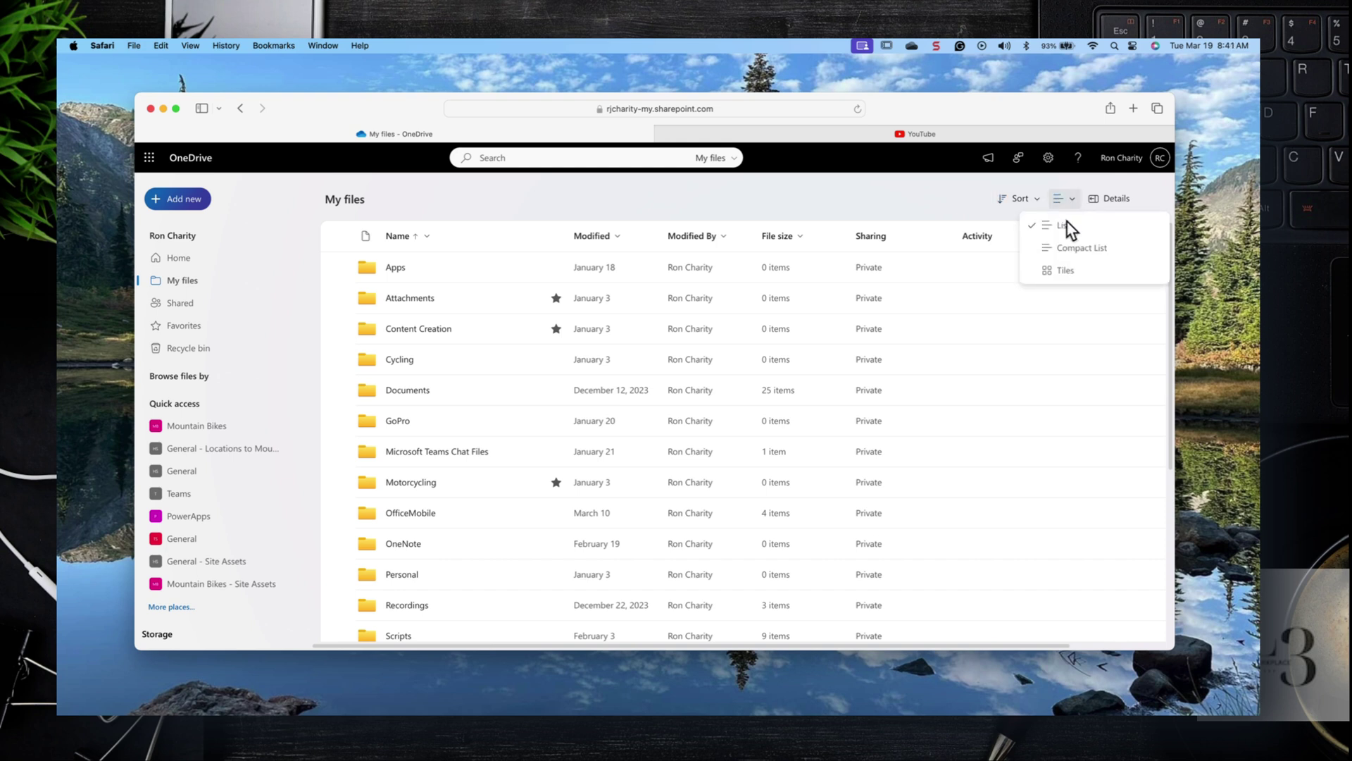
pyautogui.click(1070, 248)
pyautogui.click(1076, 204)
pyautogui.click(1059, 274)
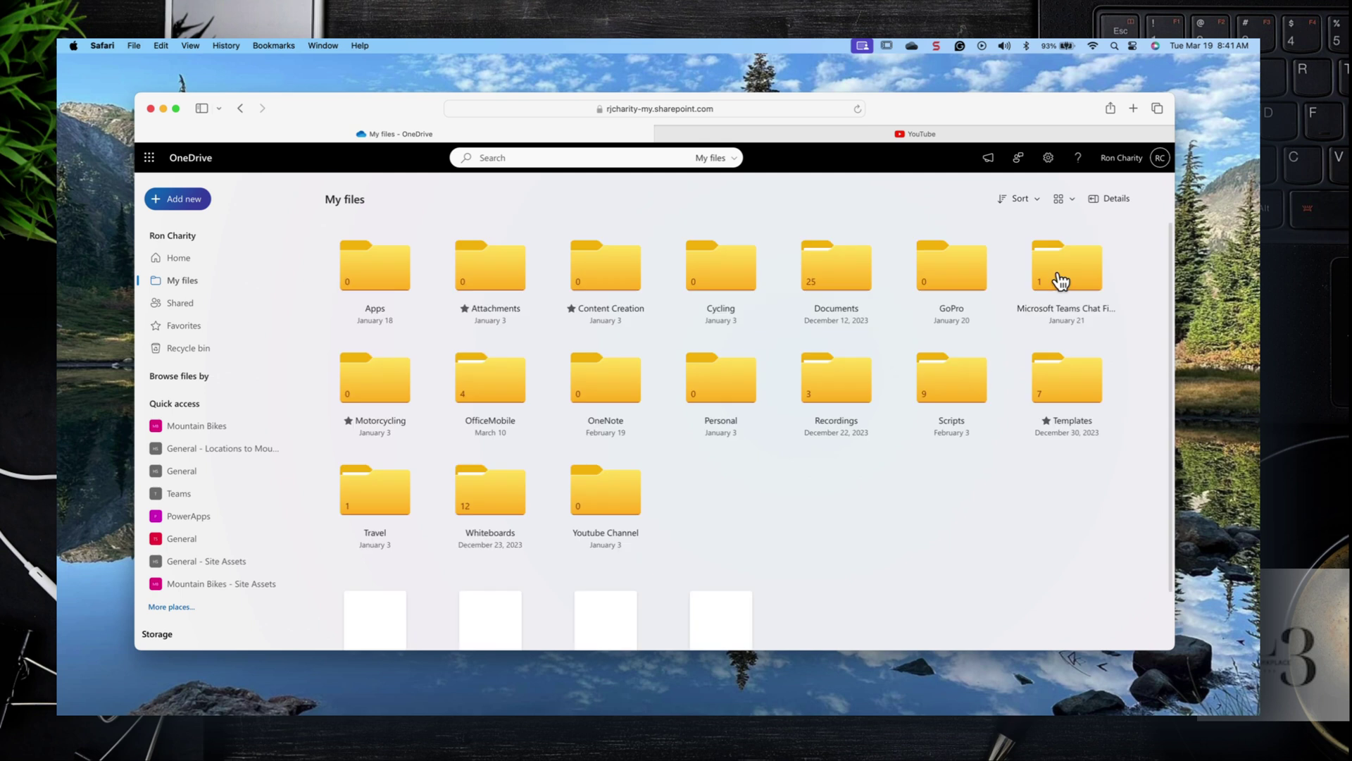
pyautogui.click(1075, 204)
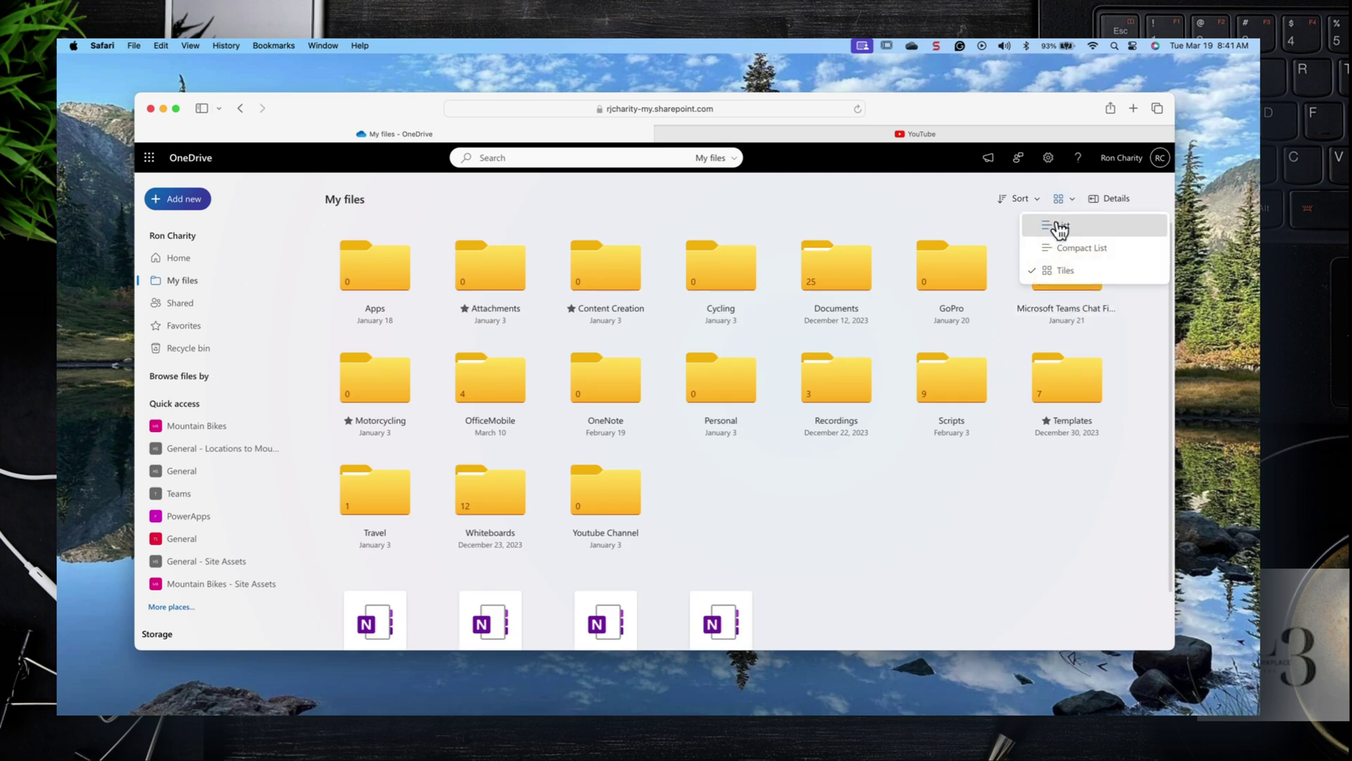
pyautogui.click(1060, 227)
pyautogui.click(1096, 199)
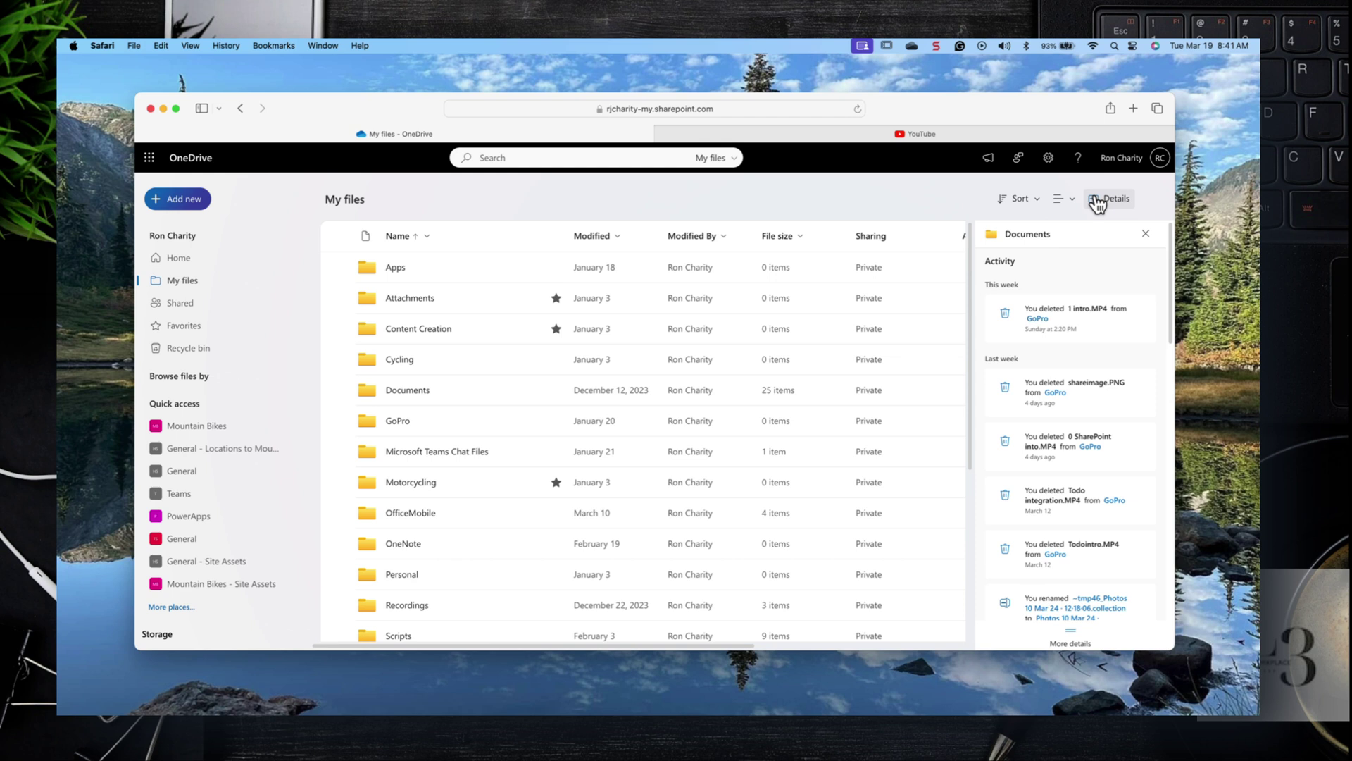
pyautogui.click(1146, 234)
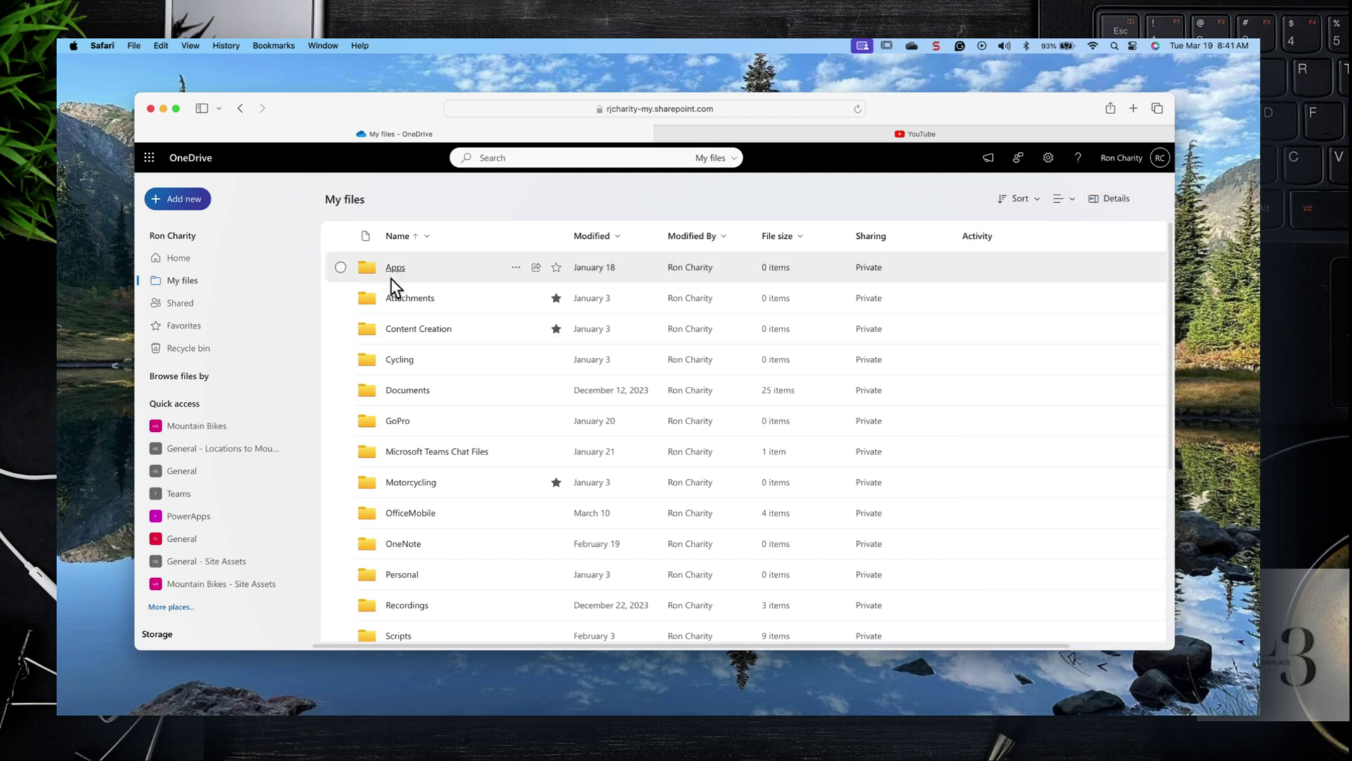
# - Select the Mountain Bikes notebook, open and dismiss Share, and add it to Favorites
pyautogui.scroll(-8, 392, 285)
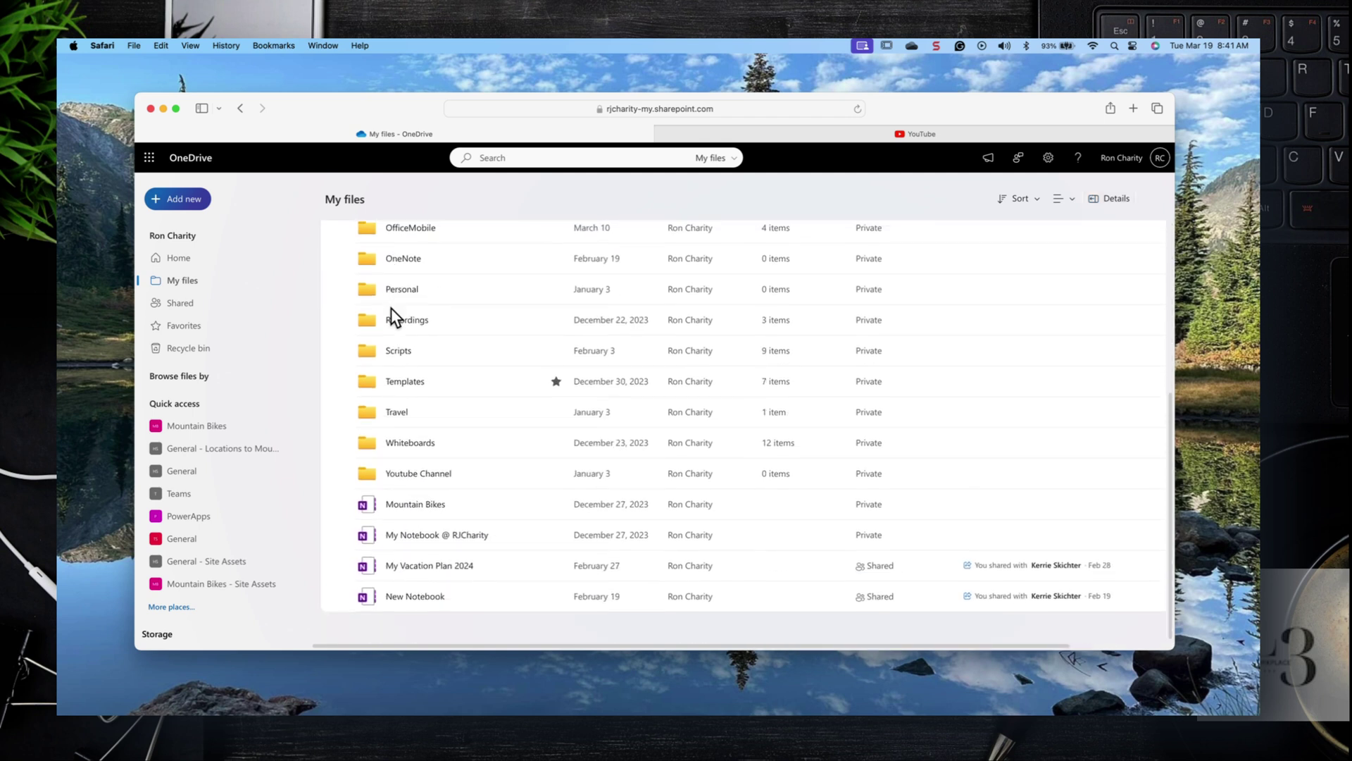
pyautogui.click(340, 507)
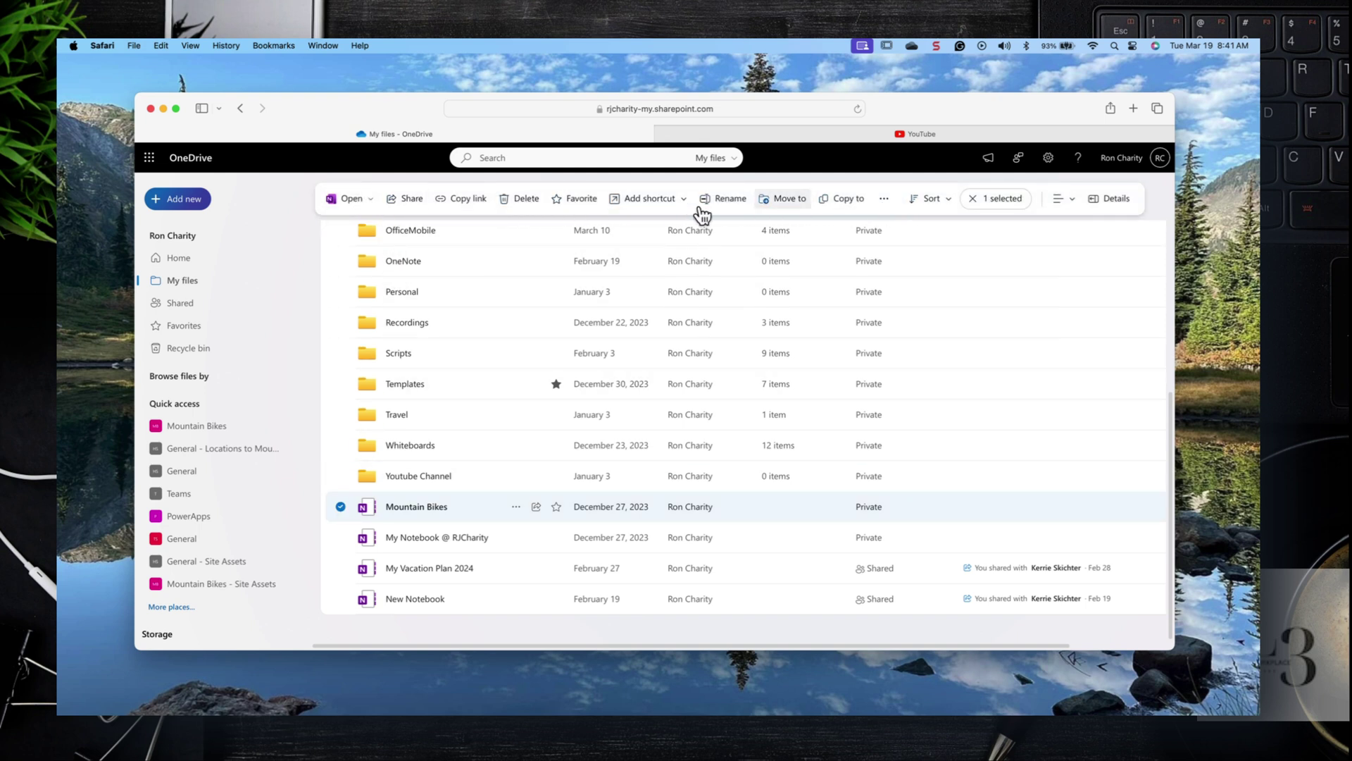
pyautogui.click(372, 200)
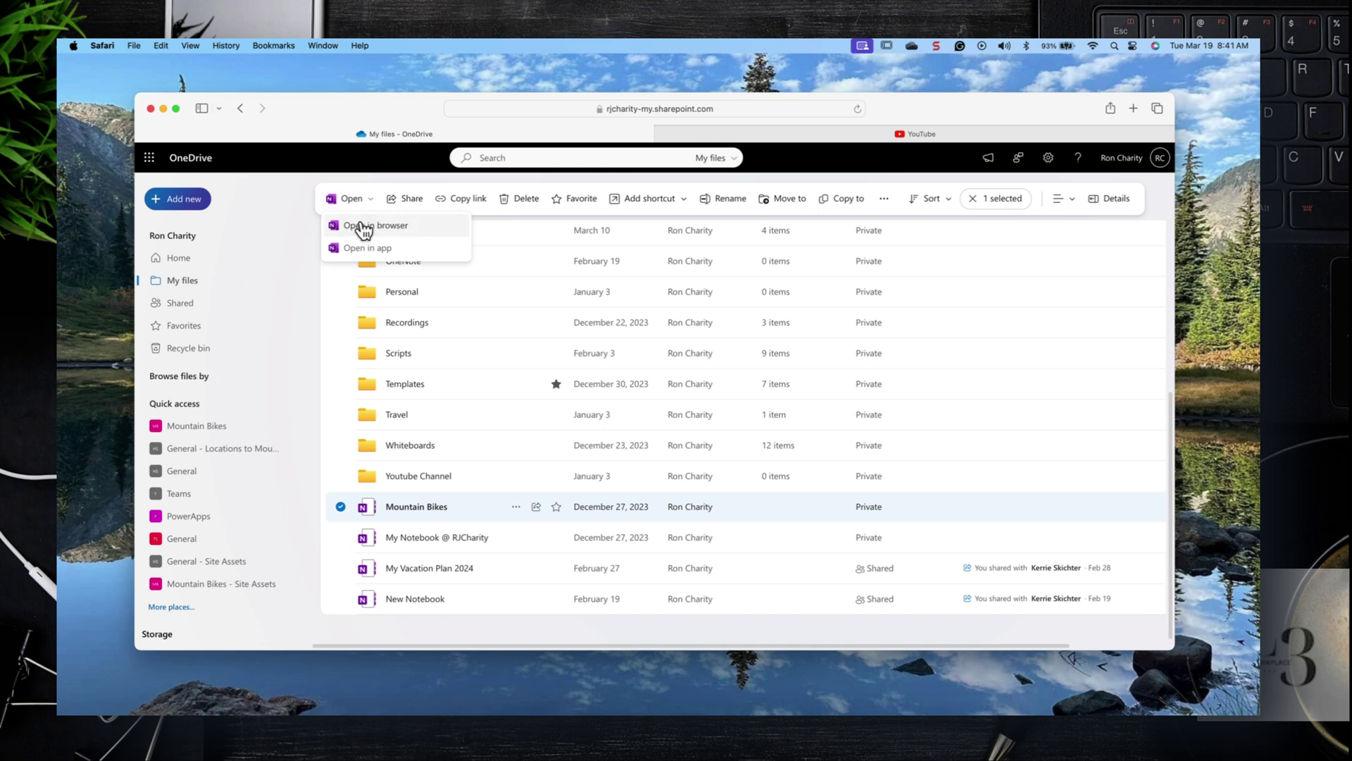
pyautogui.click(414, 202)
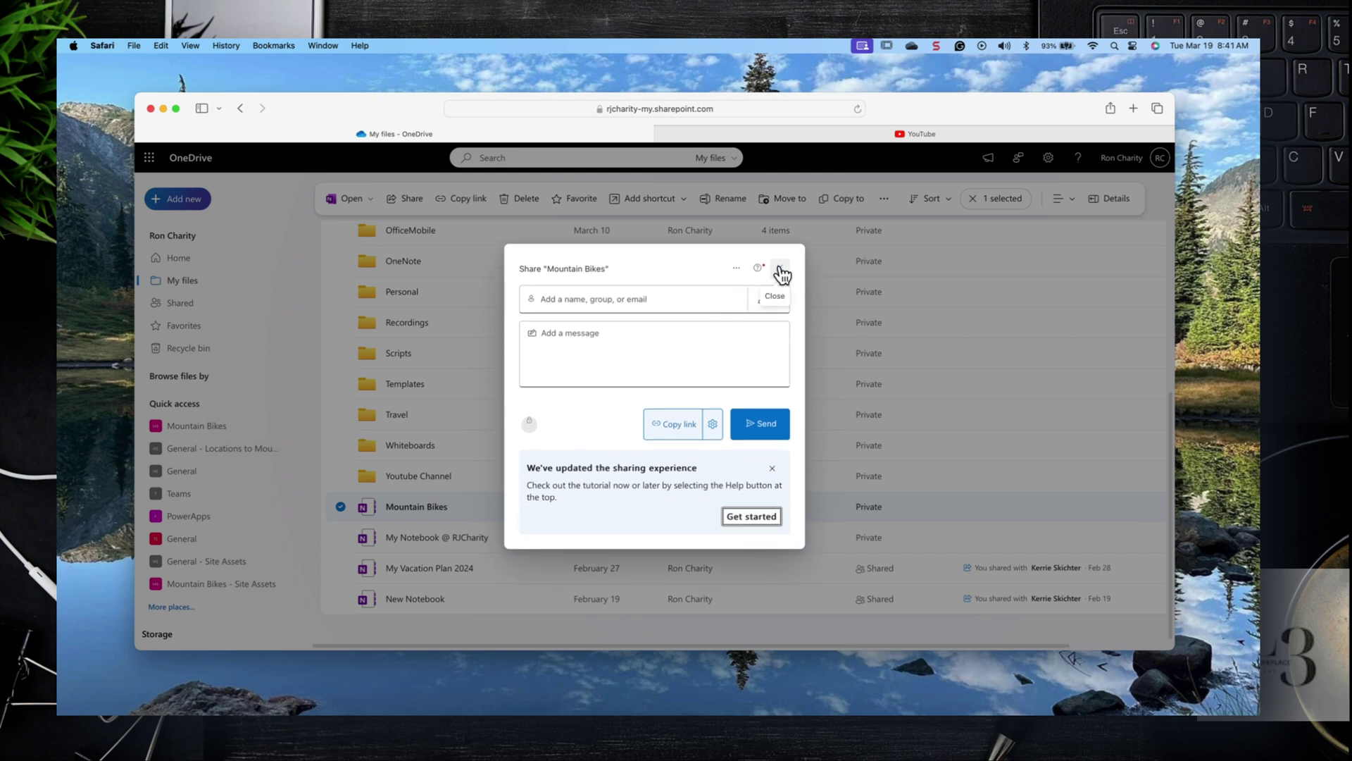
pyautogui.click(779, 270)
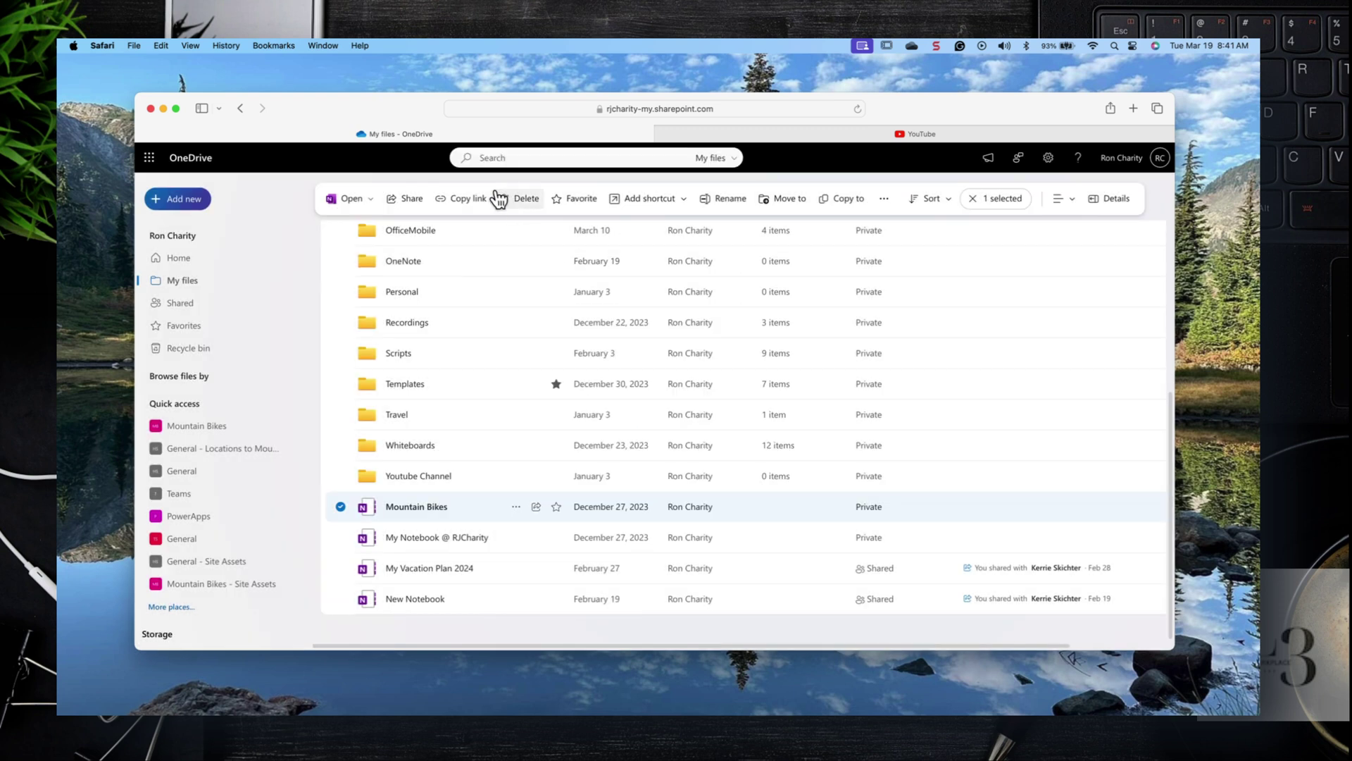
pyautogui.click(561, 200)
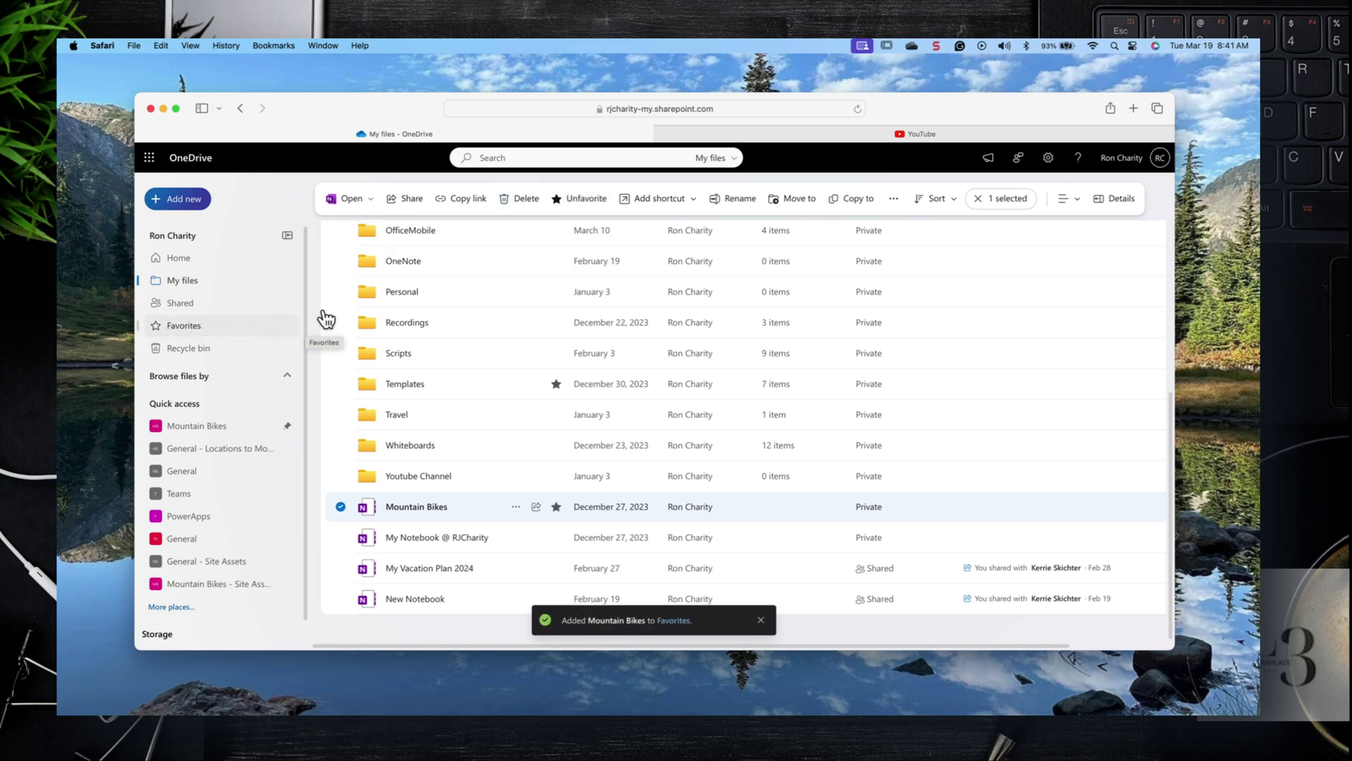
pyautogui.click(694, 200)
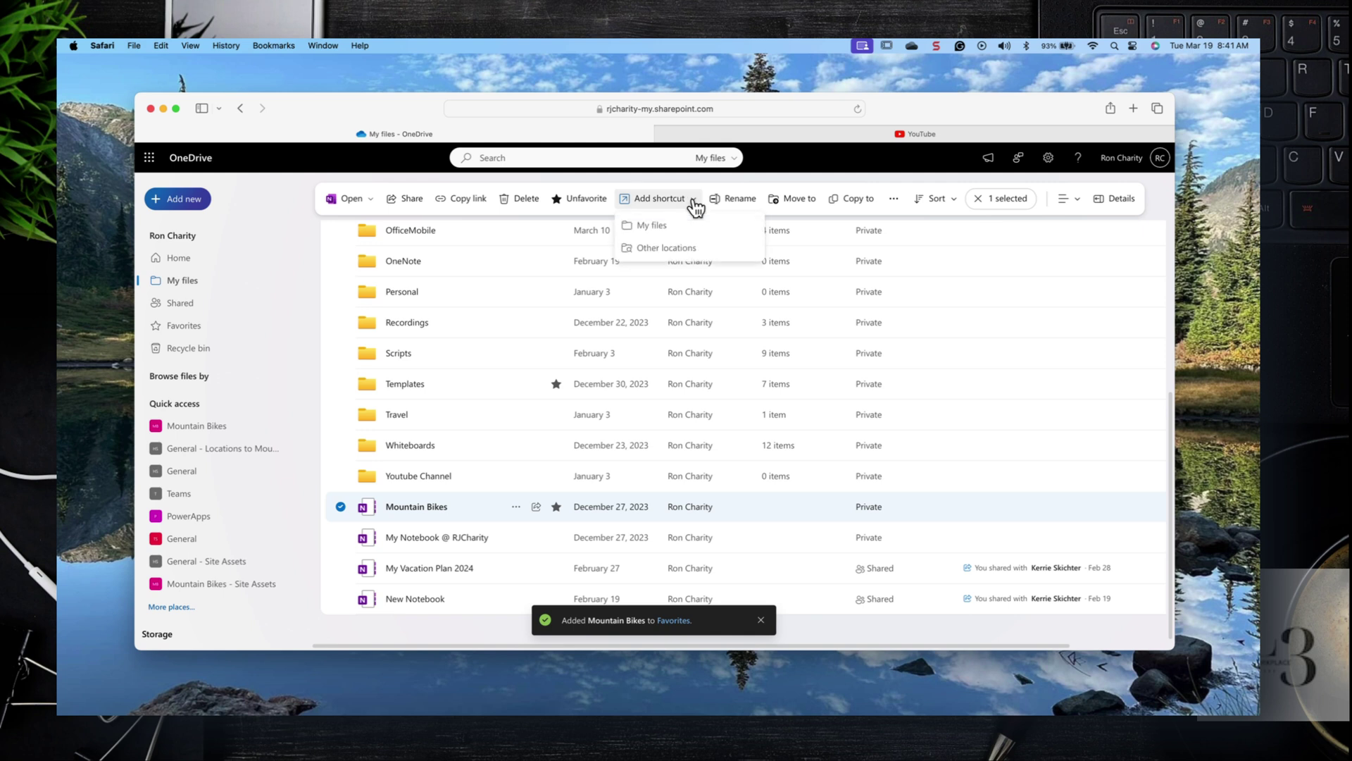
# - Cancel a Move to, browse the Automate submenu, then open Mountain Bikes' full actions menu
pyautogui.click(792, 205)
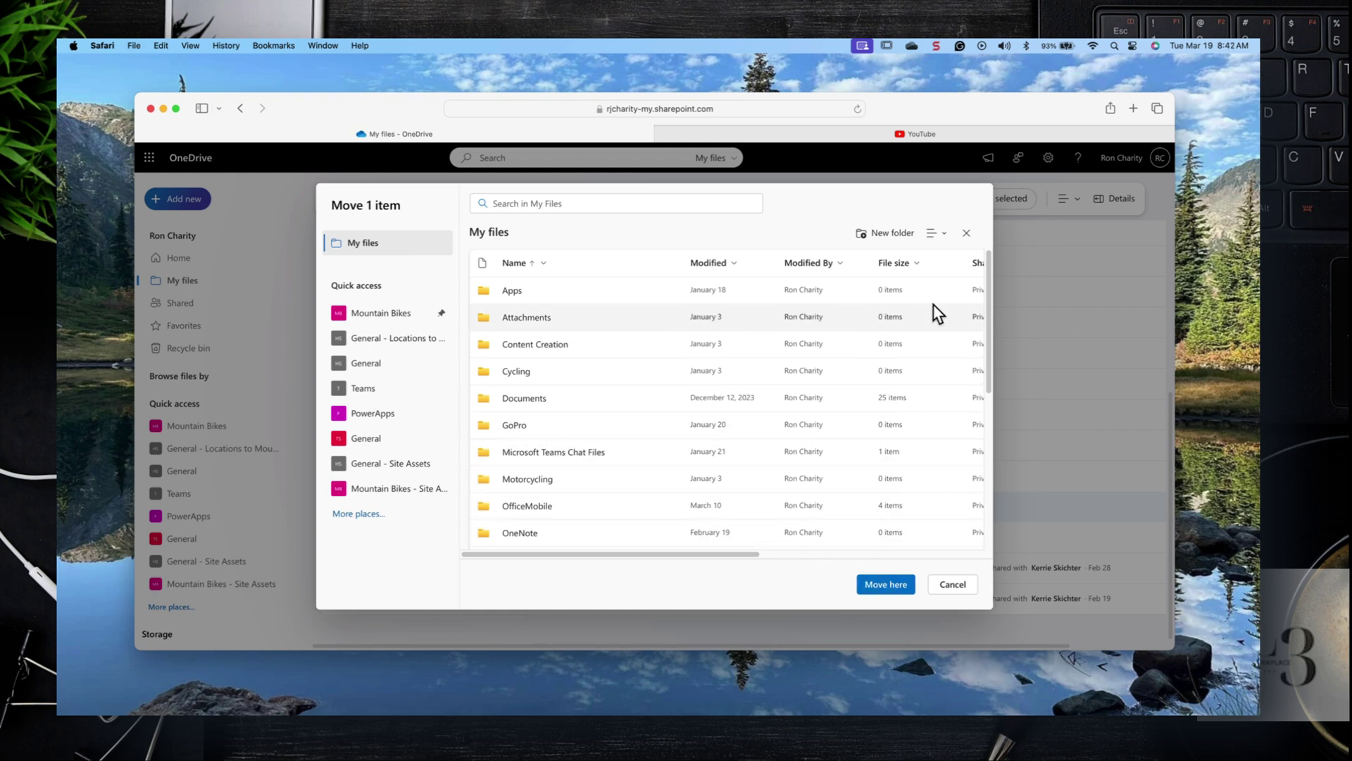
pyautogui.click(953, 585)
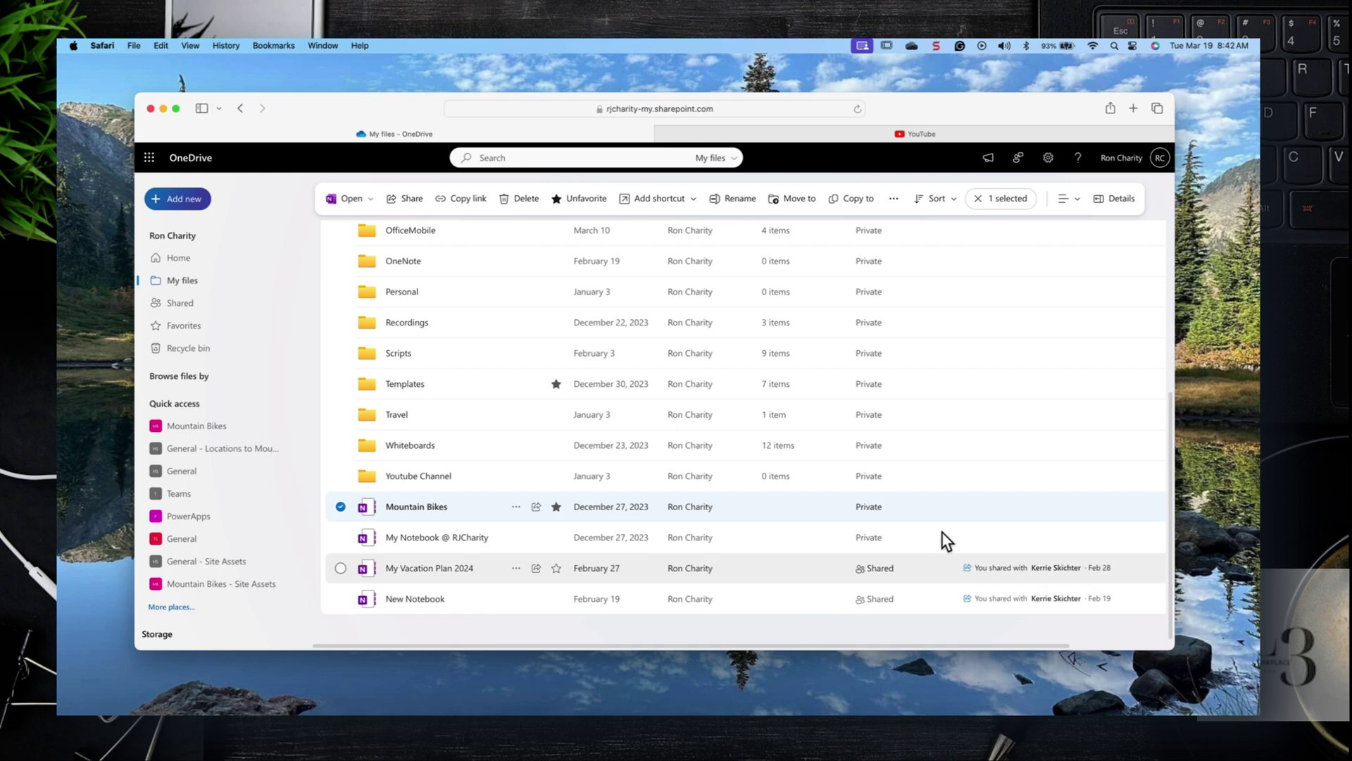
pyautogui.click(895, 200)
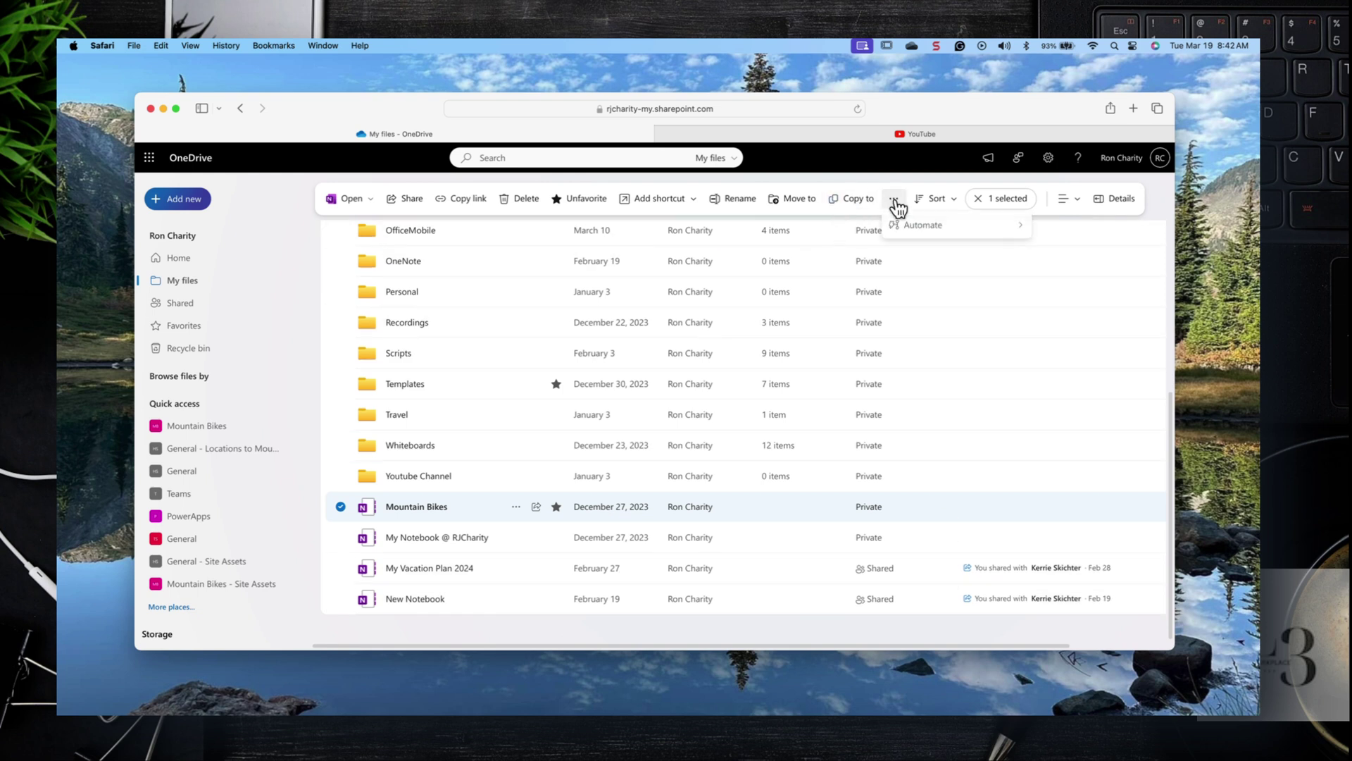
pyautogui.moveTo(934, 228)
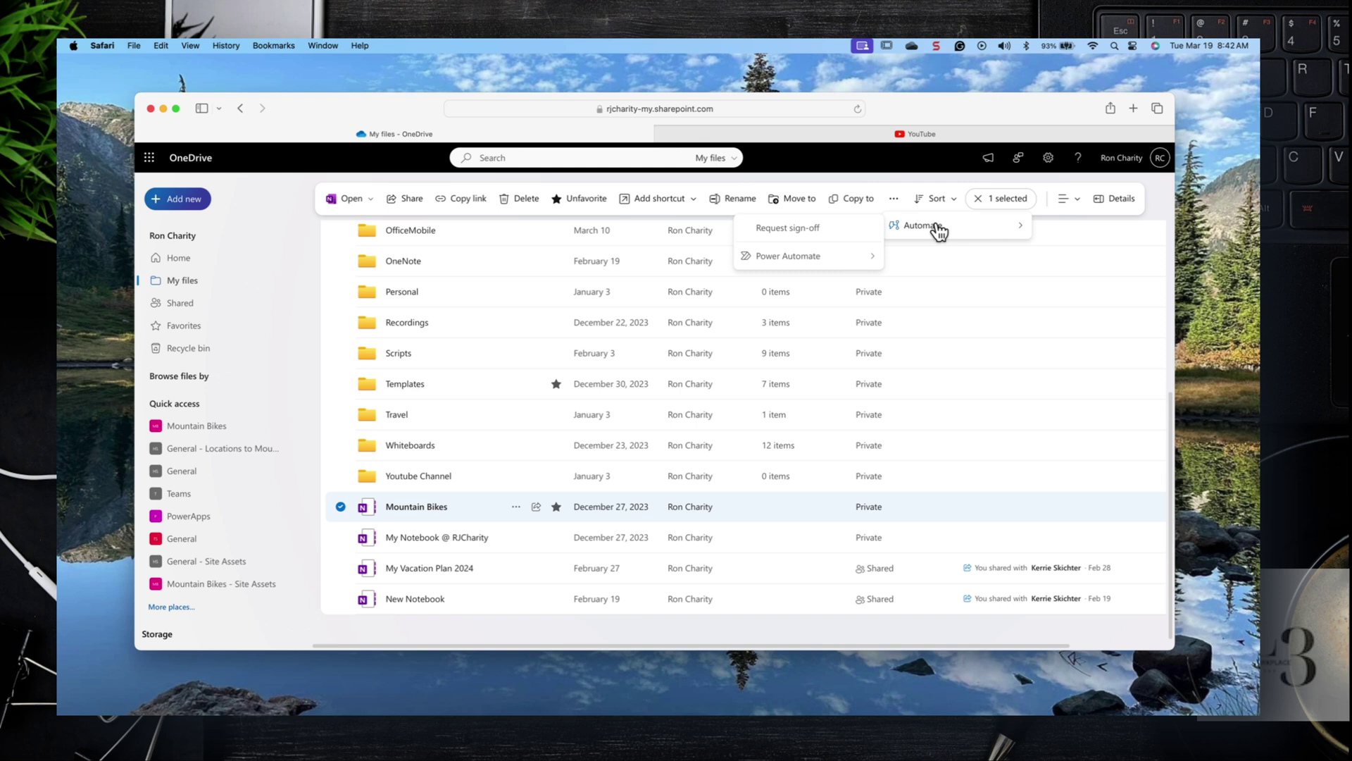
pyautogui.moveTo(871, 260)
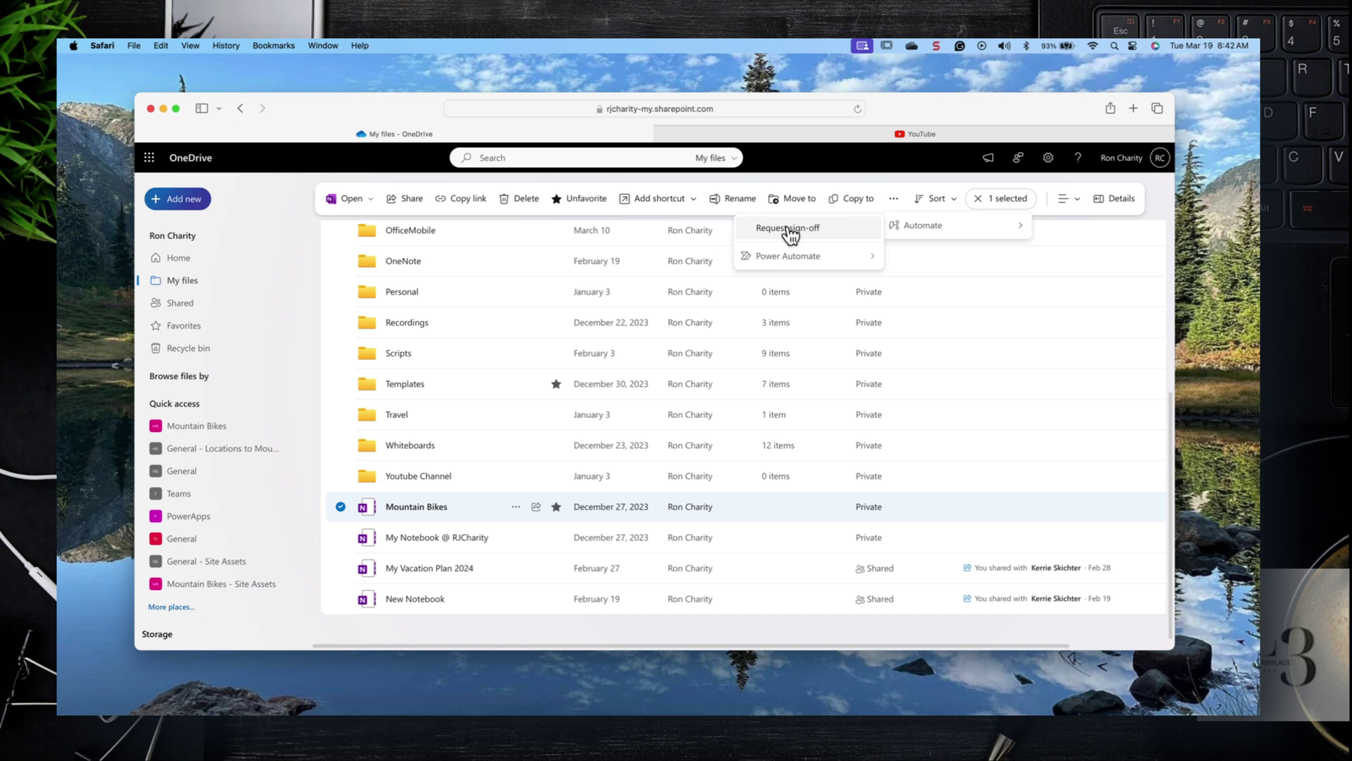
pyautogui.click(1078, 200)
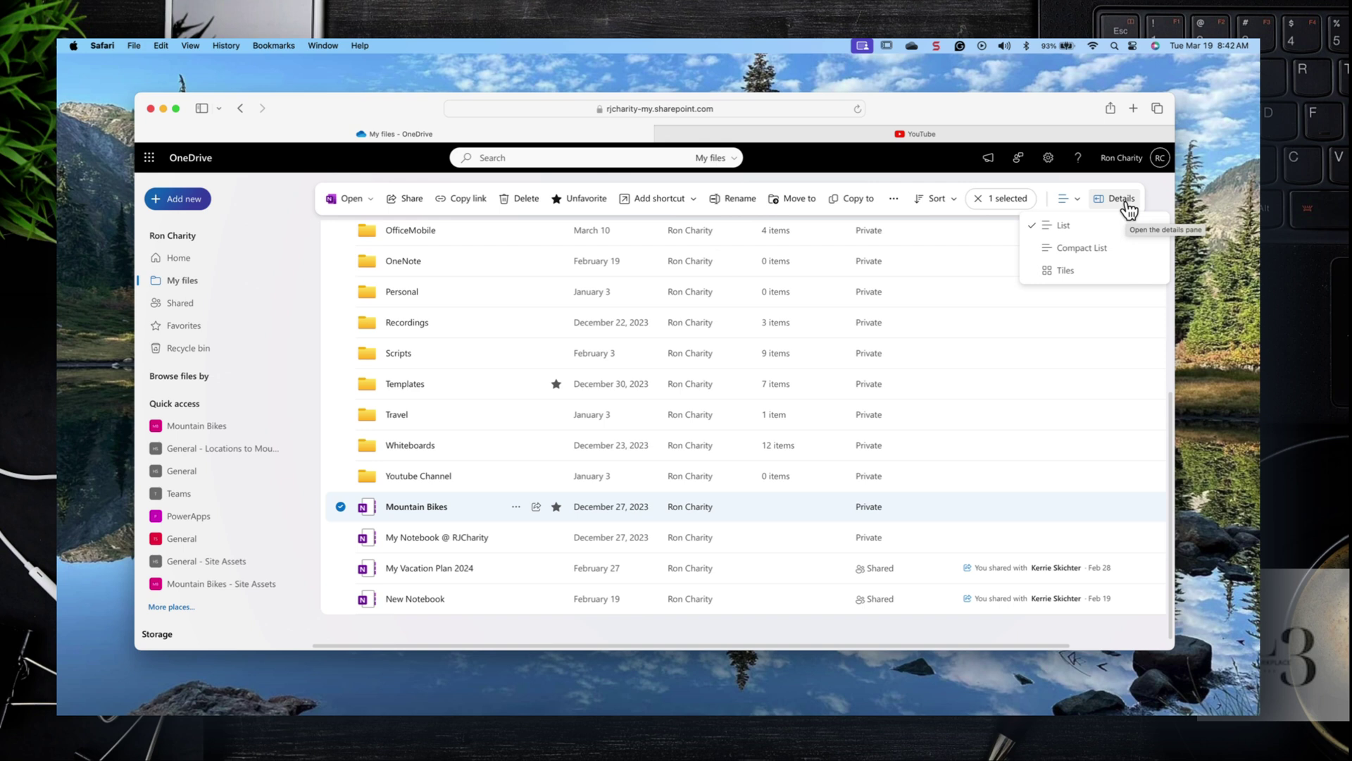
pyautogui.click(514, 508)
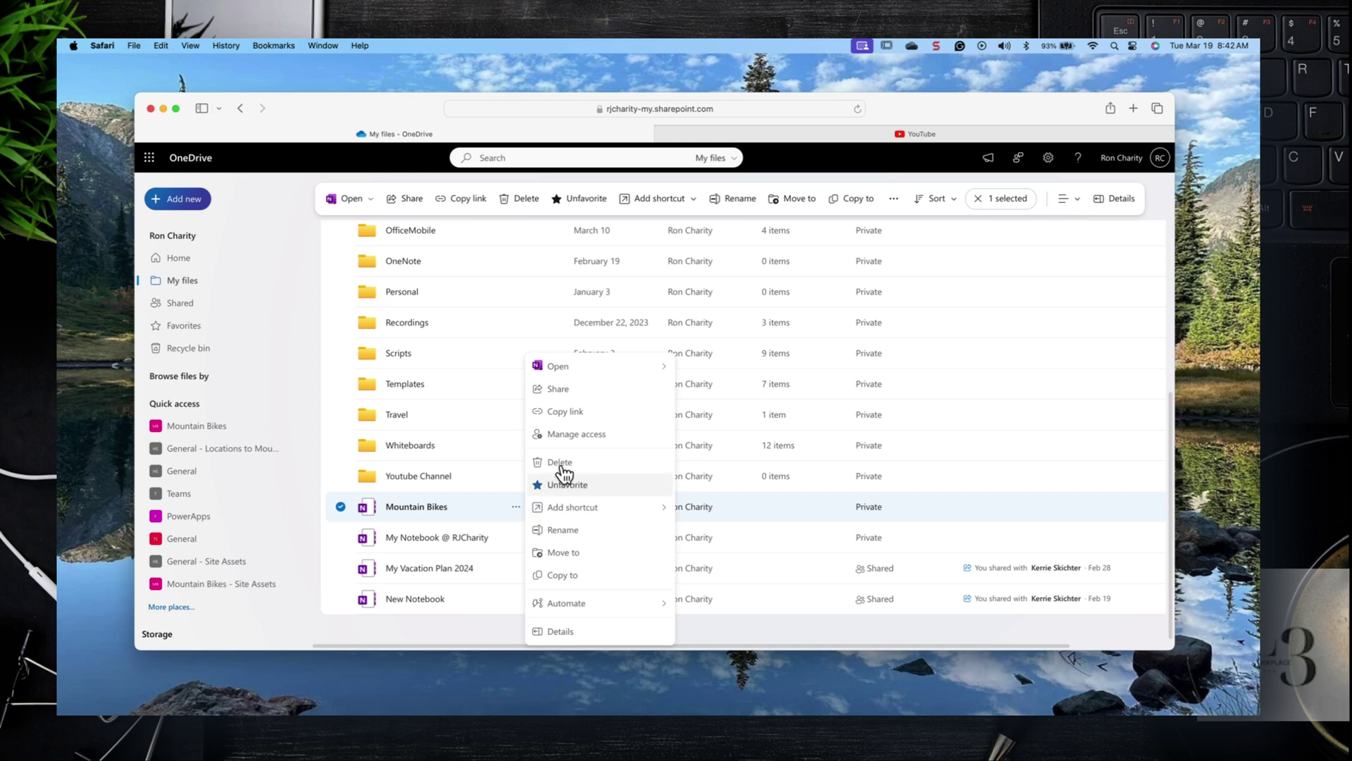
# - In Mountain Bikes' Manage access, search for a person under Grant Access, then close without granting
pyautogui.click(571, 435)
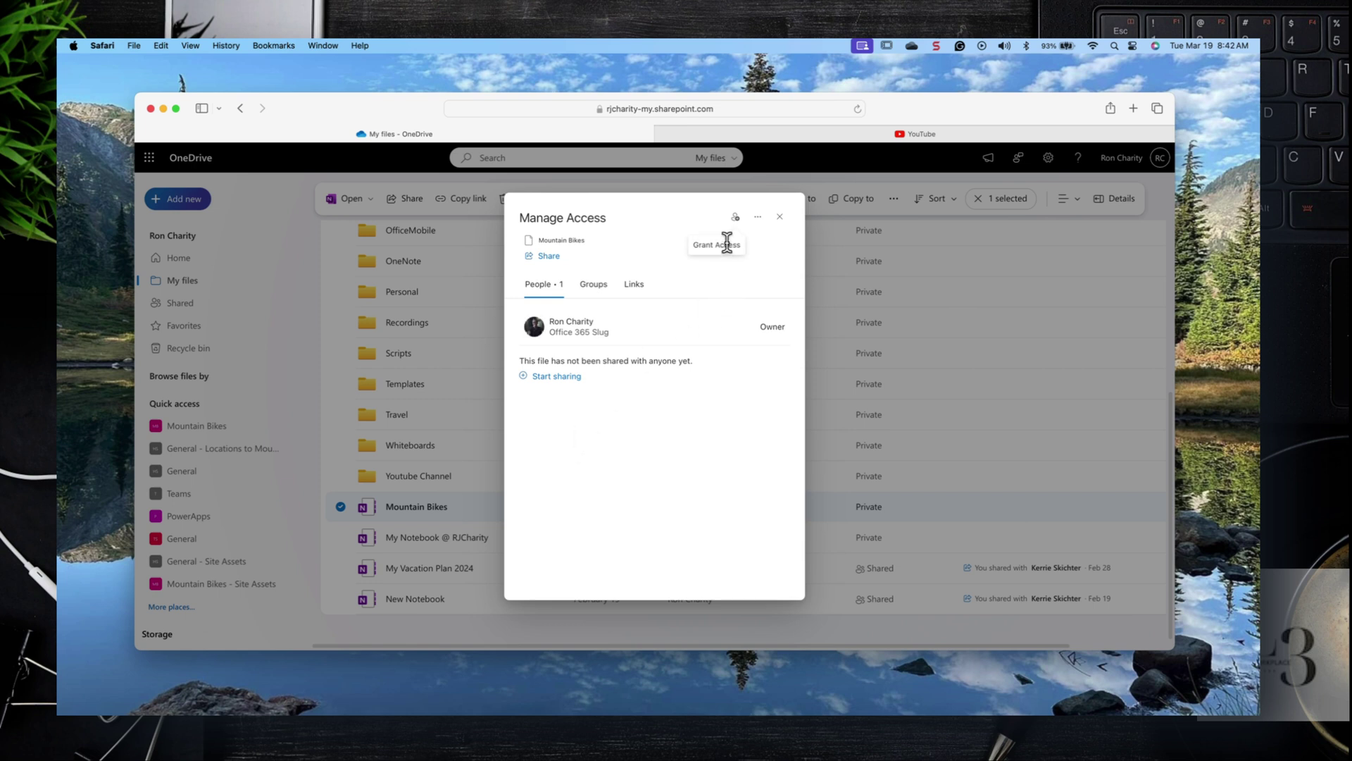
pyautogui.click(736, 217)
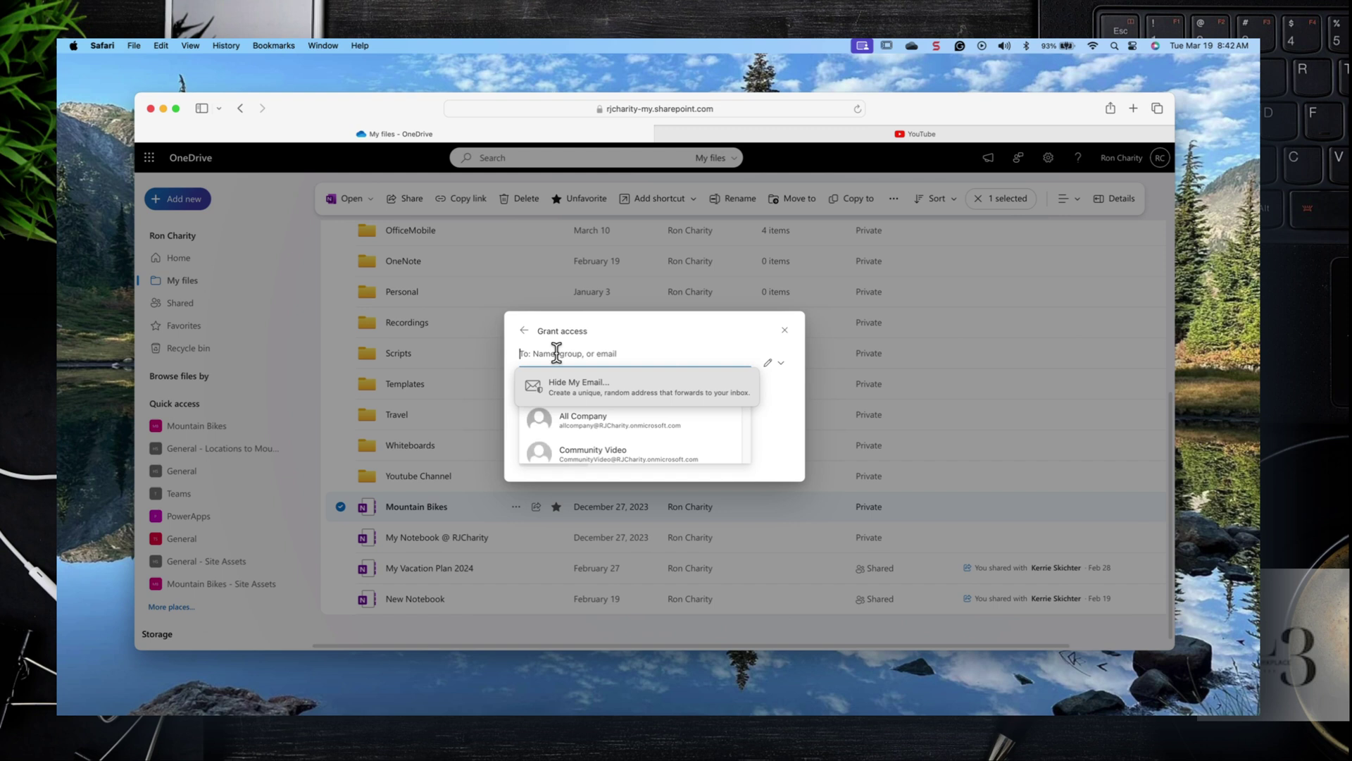
pyautogui.write('ks')
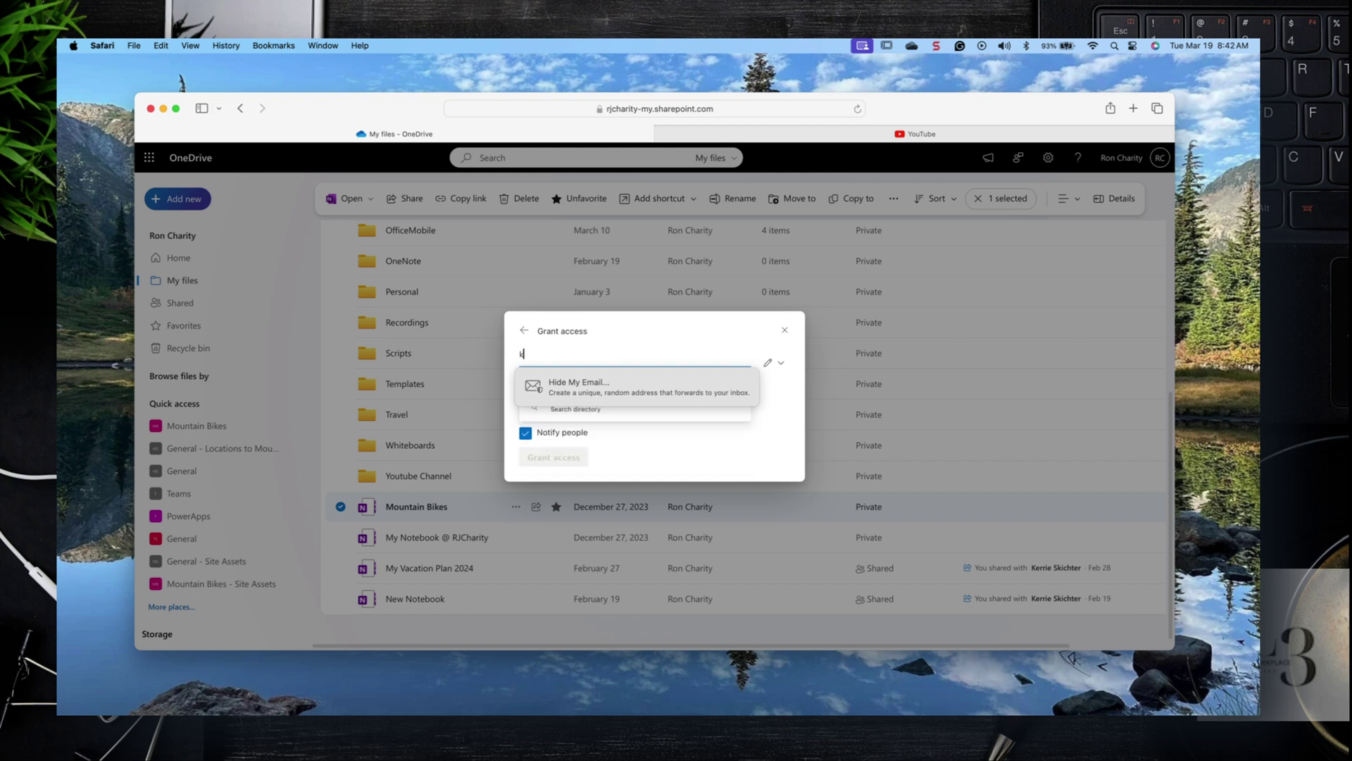
pyautogui.click(602, 394)
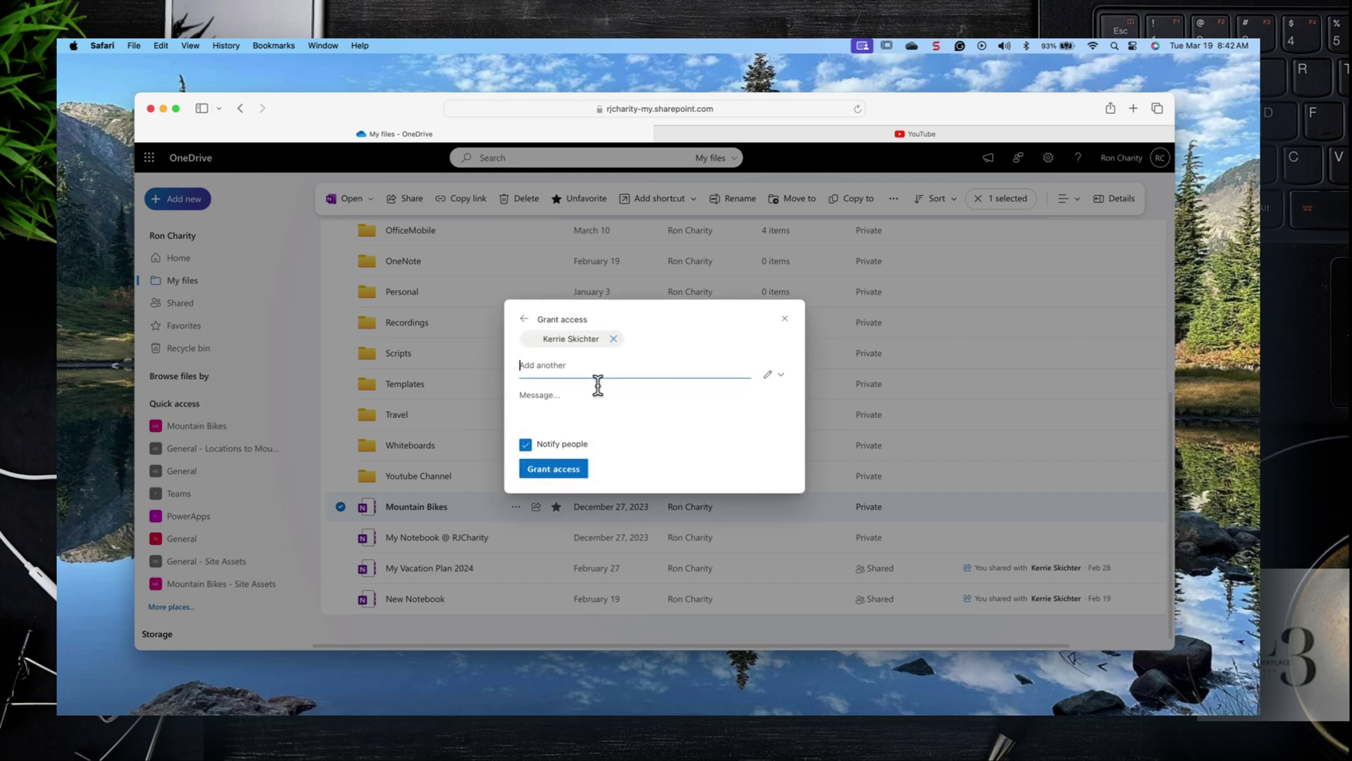
pyautogui.click(786, 324)
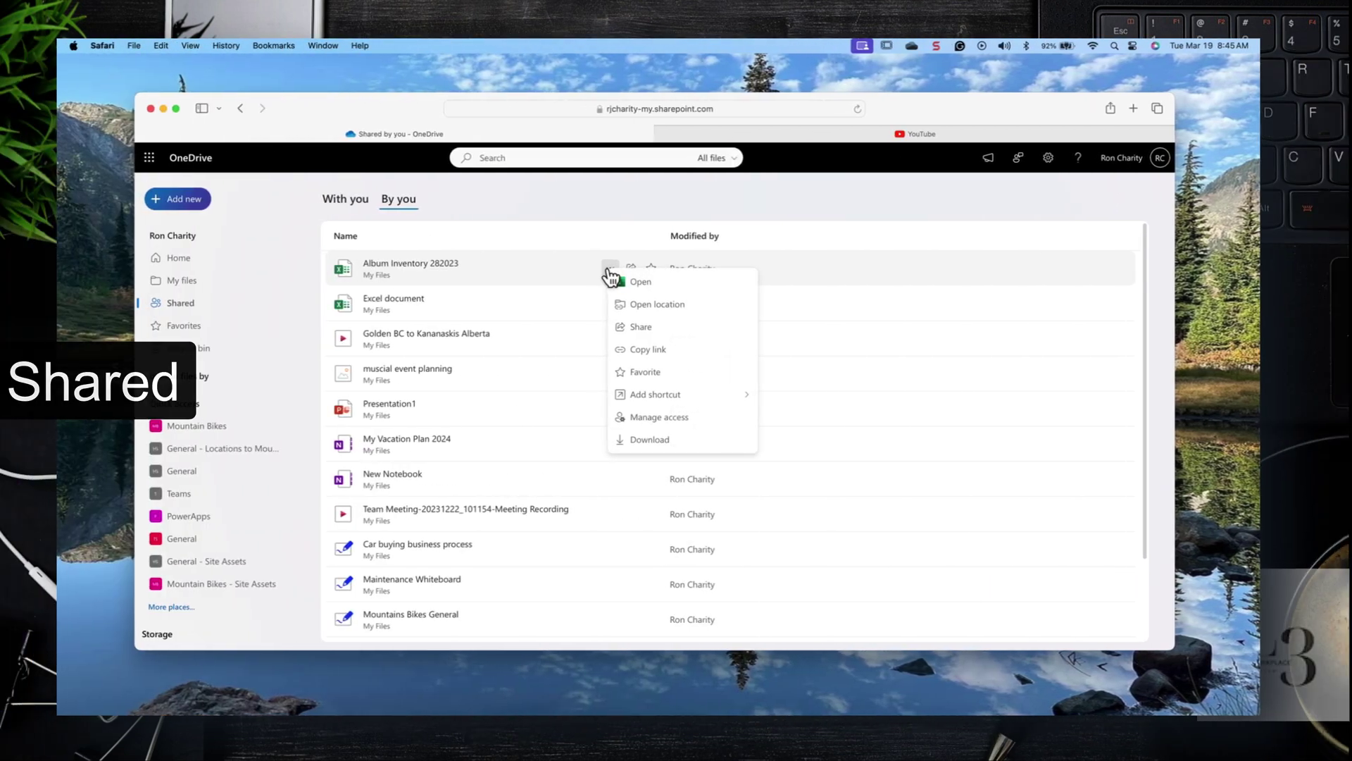
# - Review Album Inventory 282023's edit, link-based and direct access details, then close the dialog
pyautogui.click(673, 420)
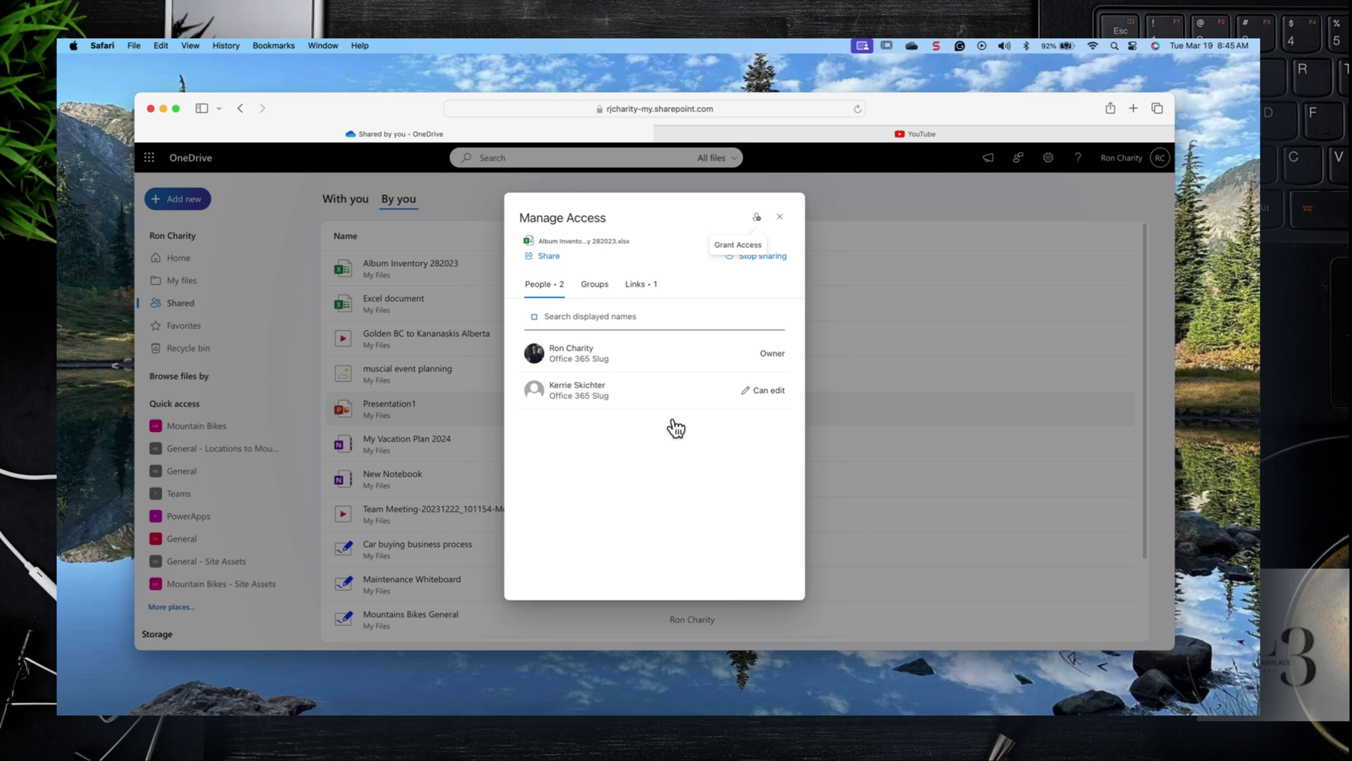
pyautogui.click(762, 394)
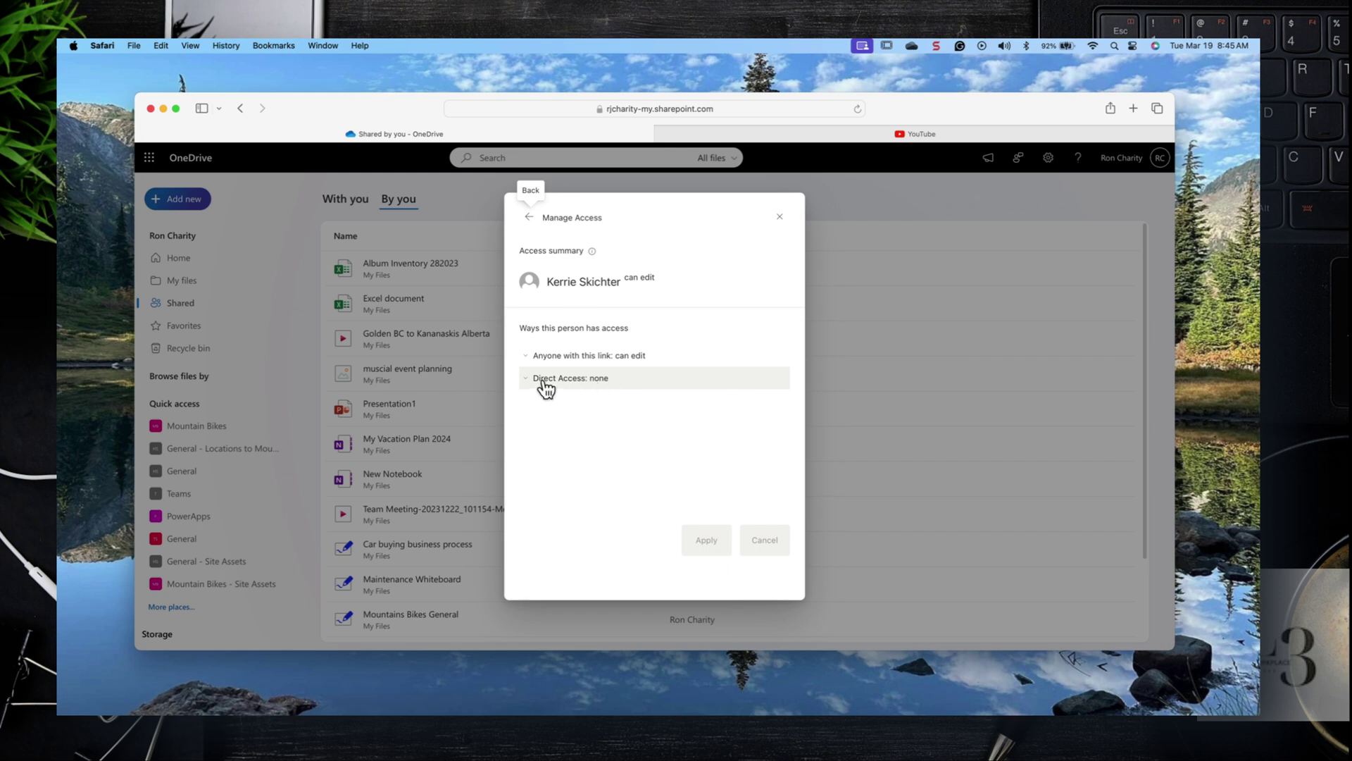
pyautogui.click(530, 355)
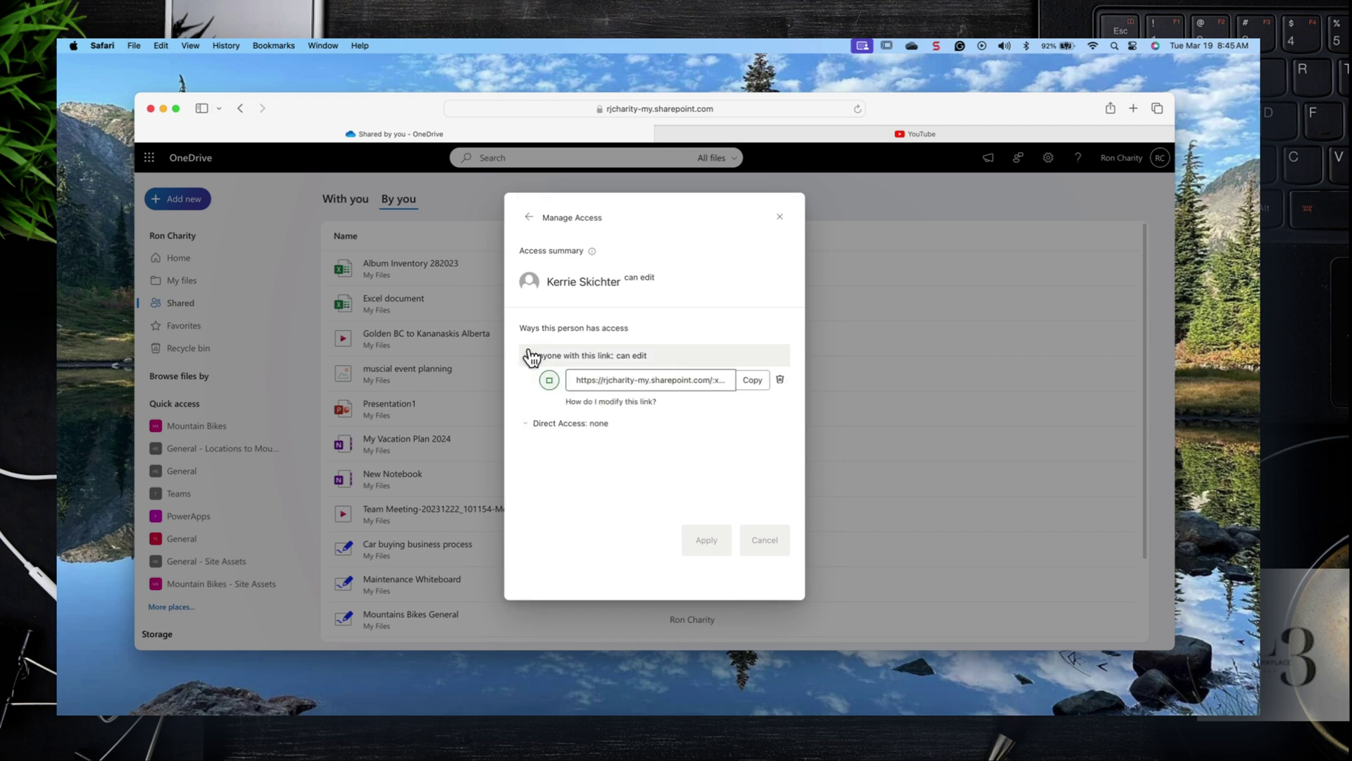
pyautogui.click(526, 424)
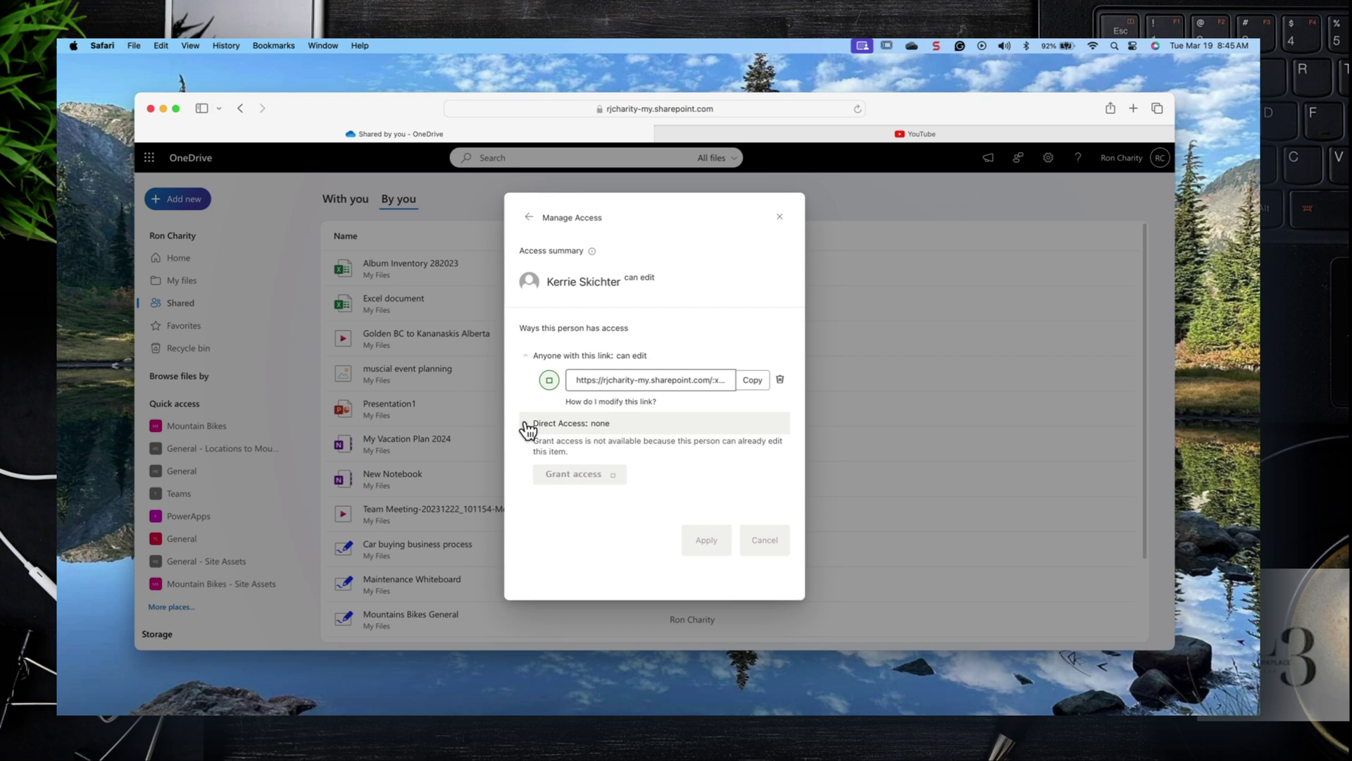
pyautogui.click(780, 217)
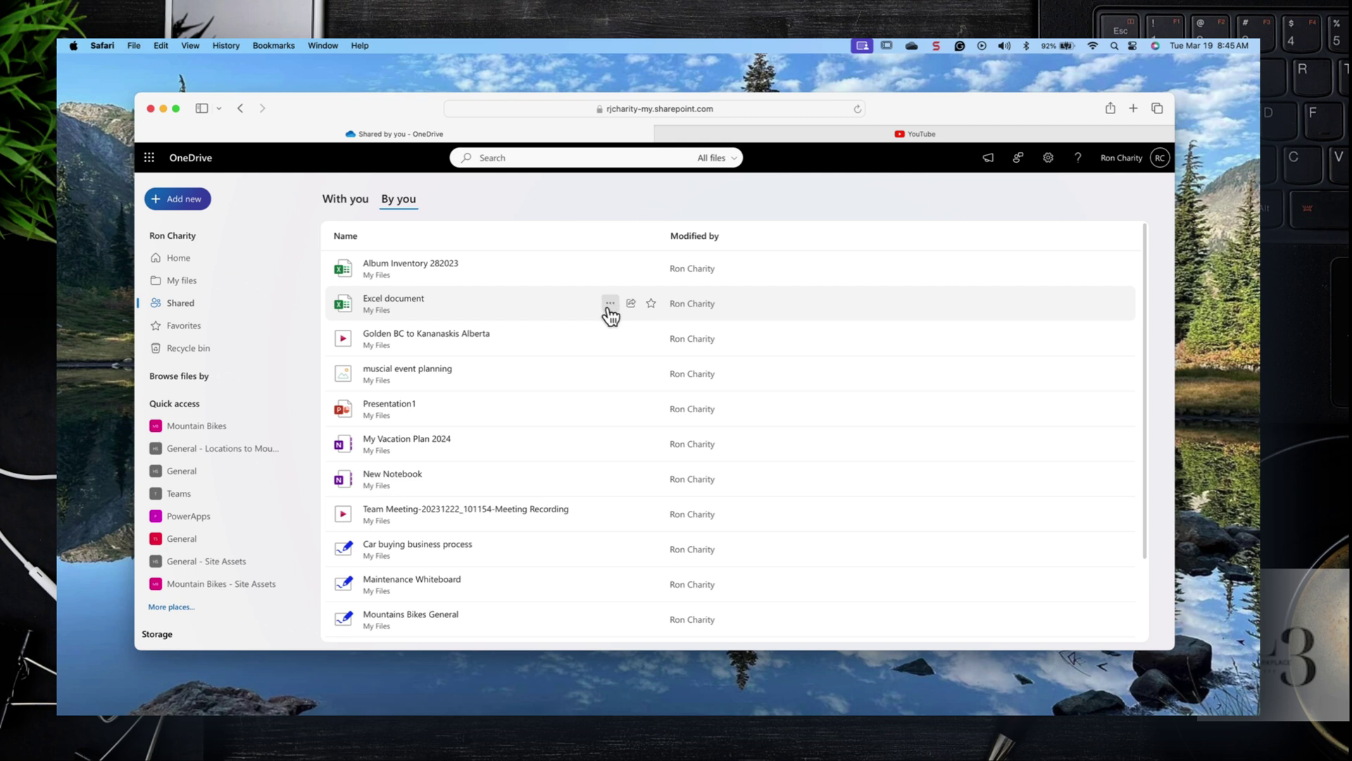
# - Open Manage access for Excel document, review who has access, and close the panel
pyautogui.click(610, 305)
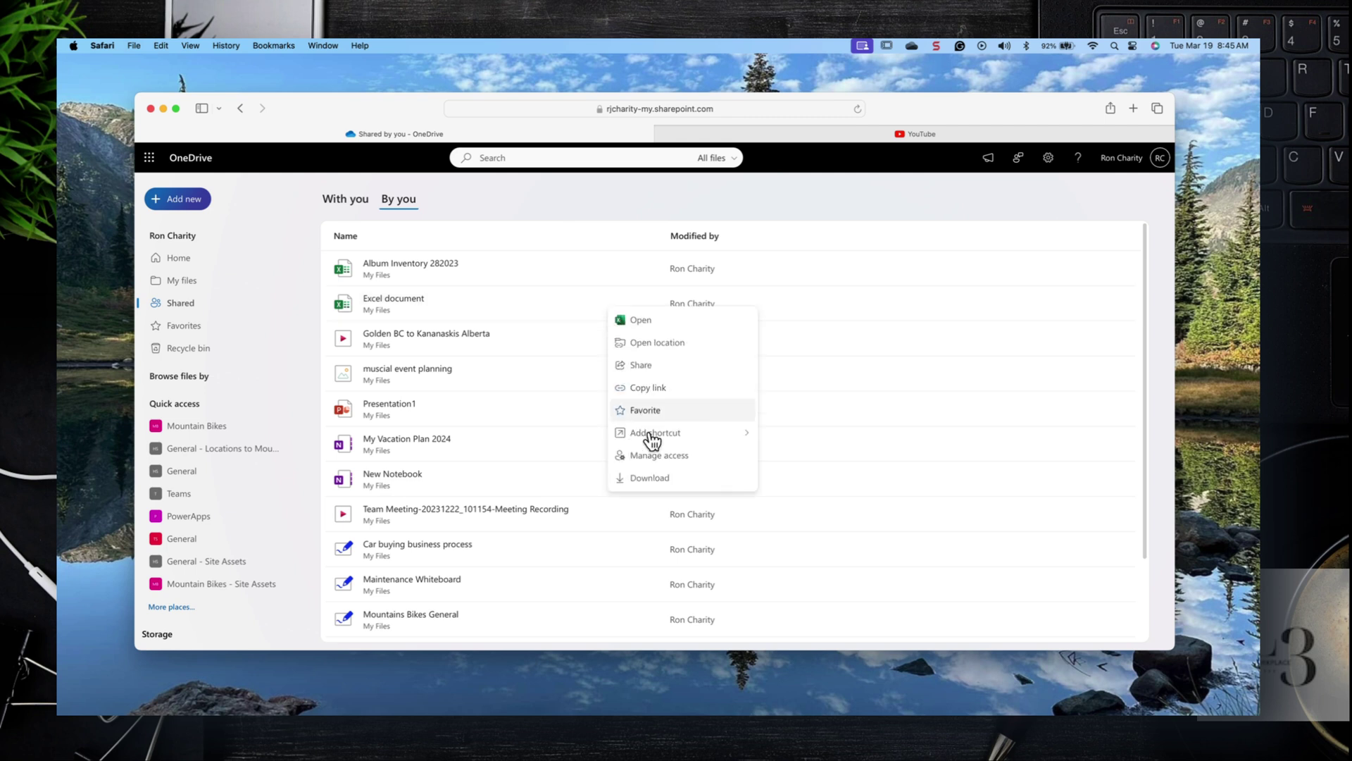
pyautogui.click(667, 458)
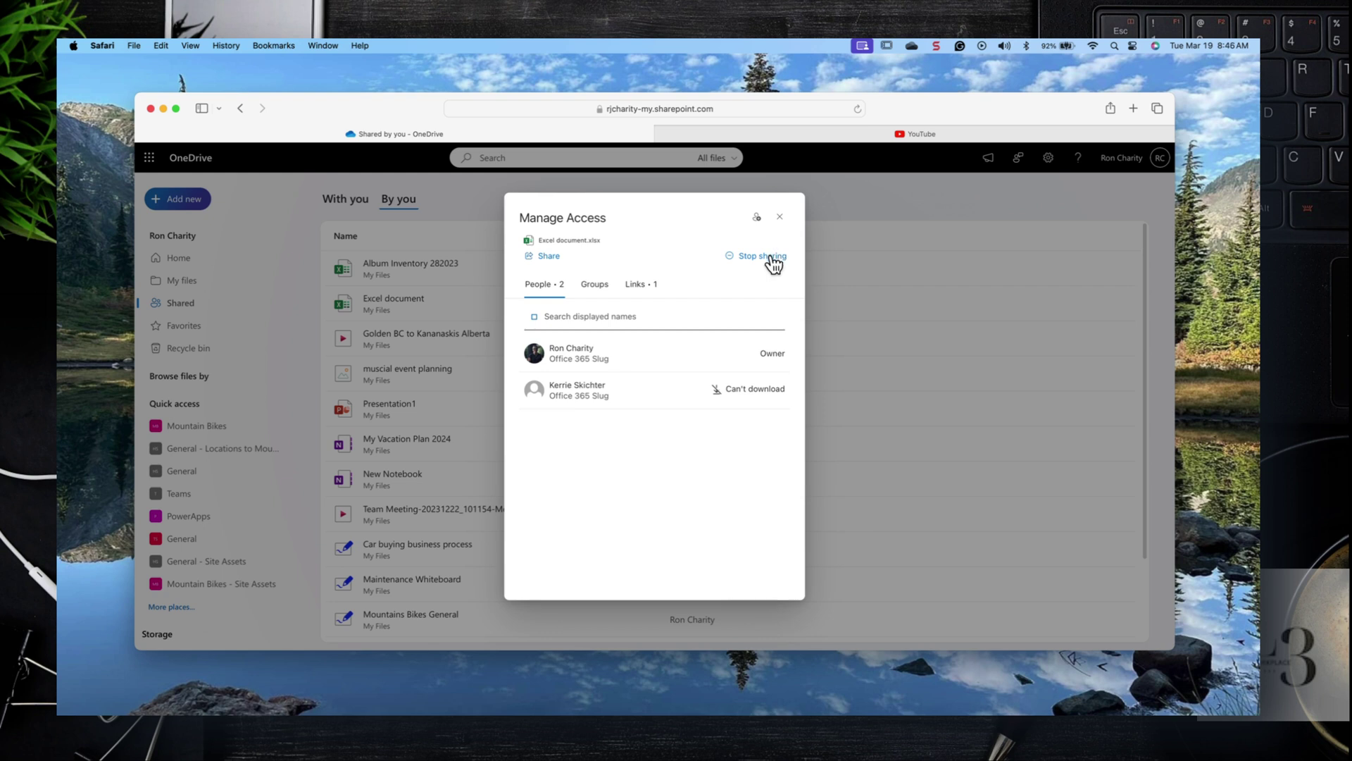
pyautogui.click(779, 218)
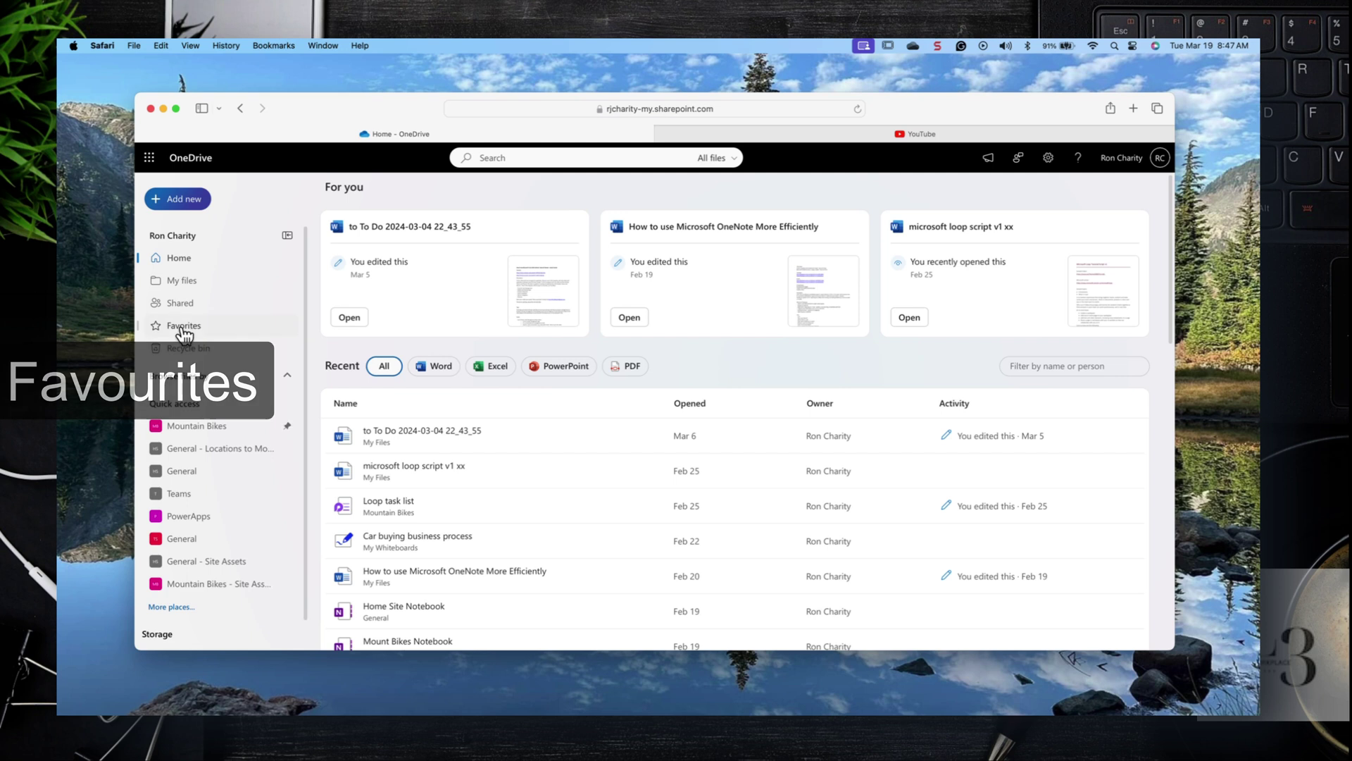
# - Star the Cycling folder, confirm it appears in Favorites, then unstar it and return to My files
pyautogui.click(182, 327)
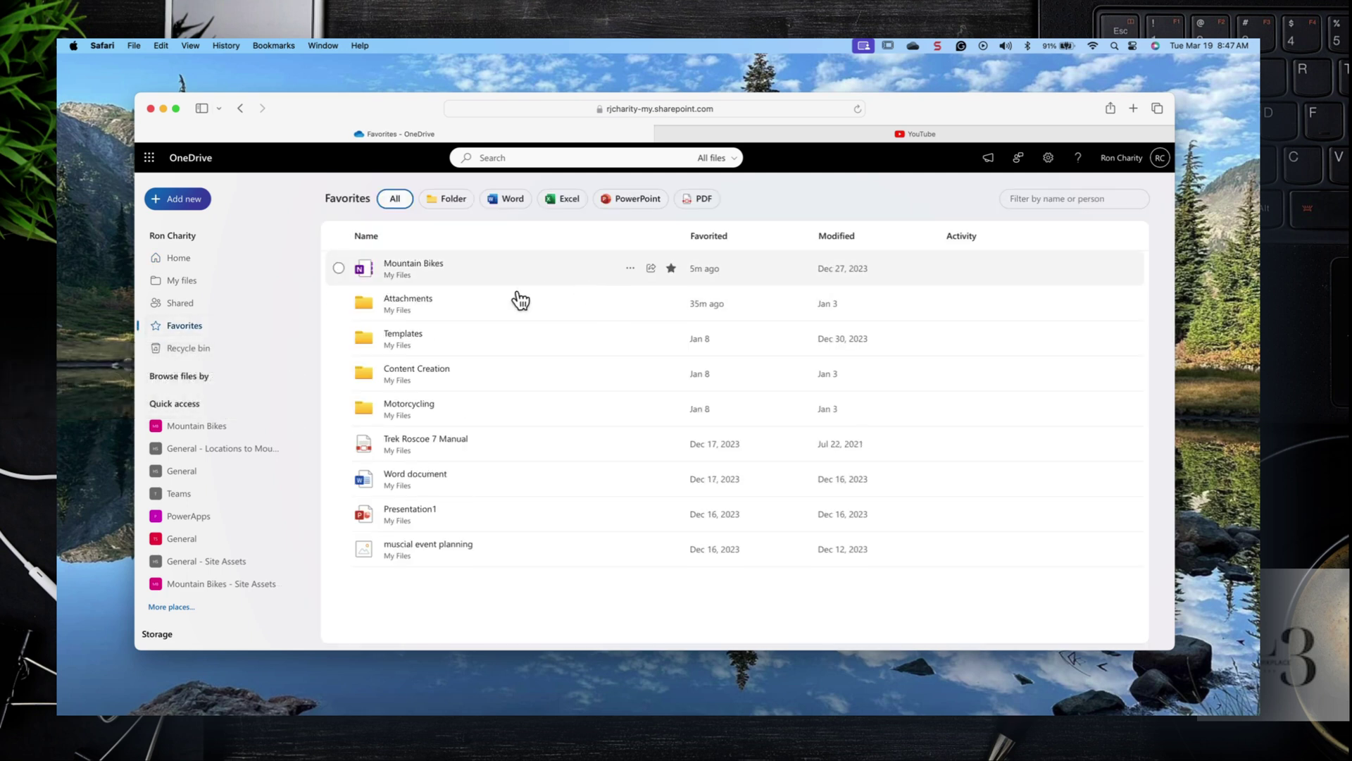
pyautogui.click(192, 282)
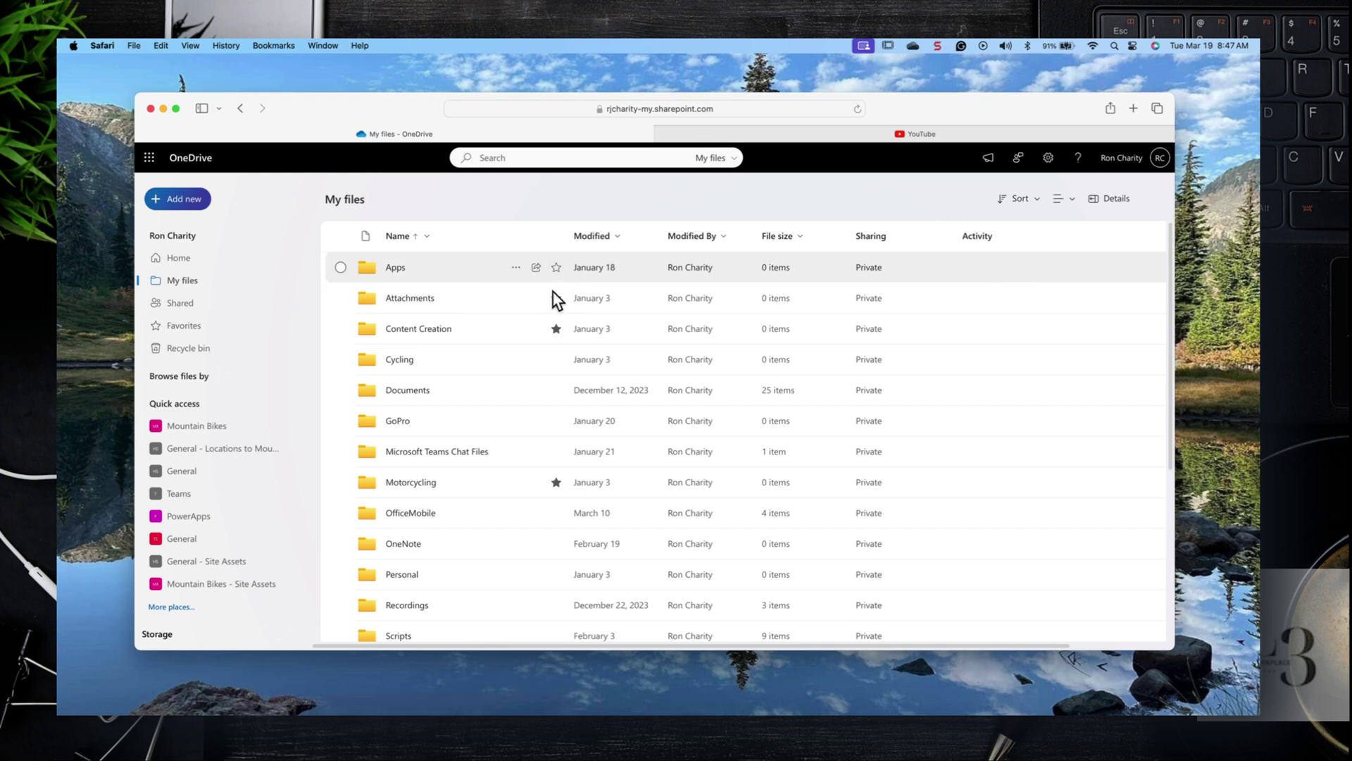
pyautogui.click(556, 360)
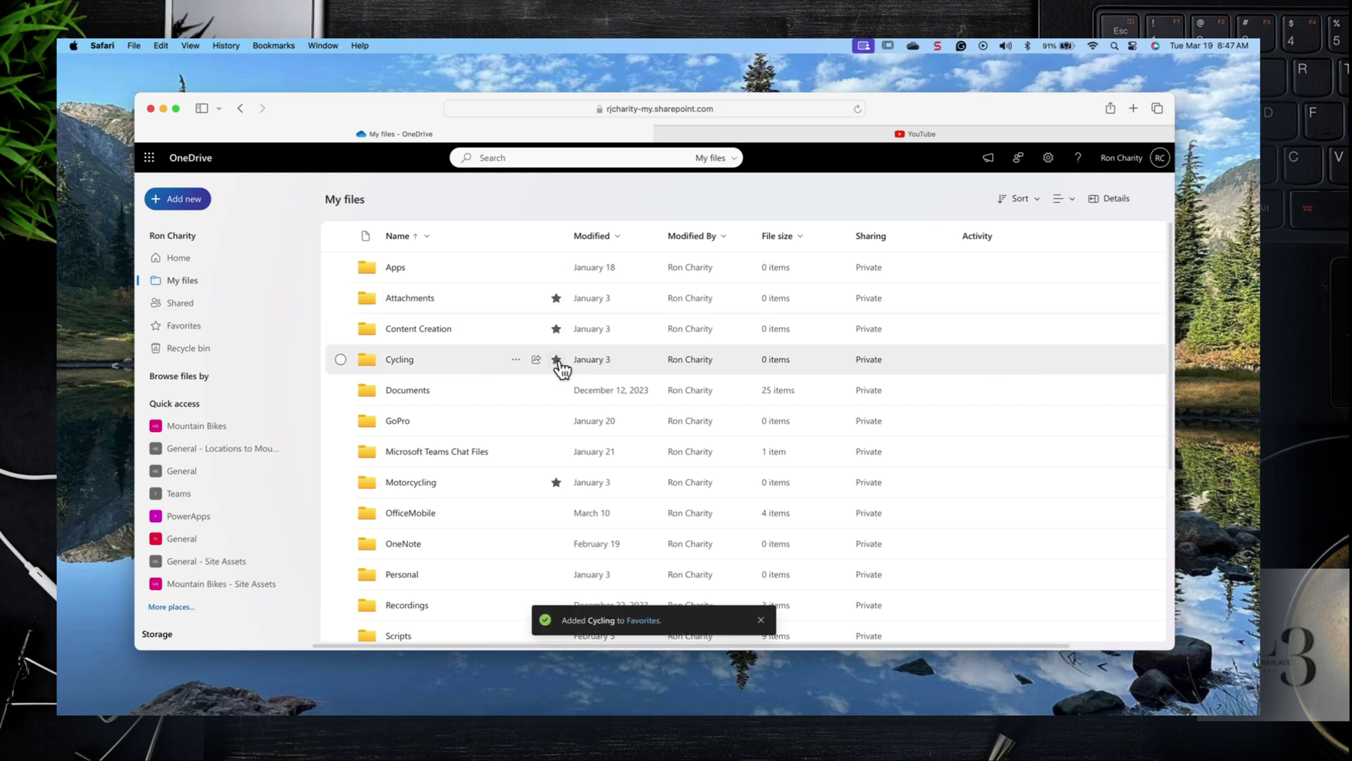
pyautogui.click(204, 328)
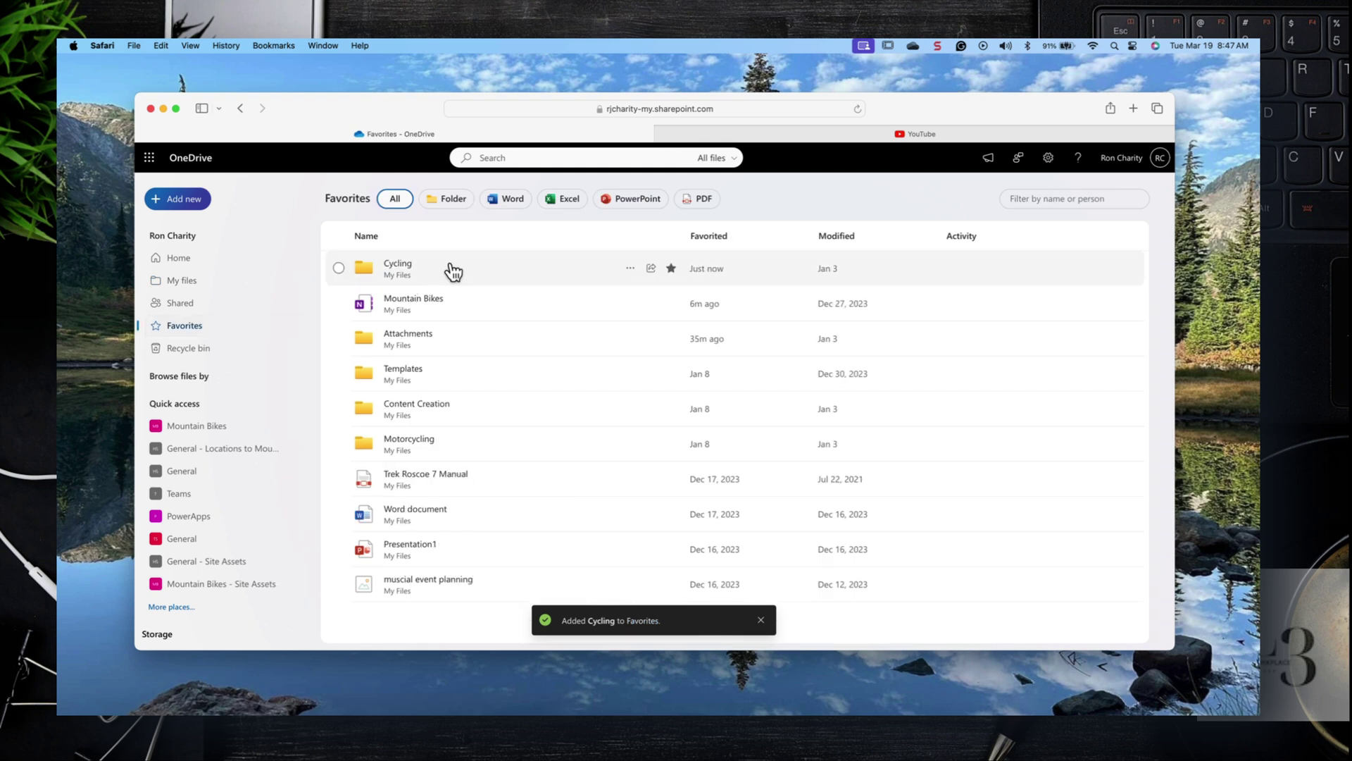
pyautogui.click(672, 269)
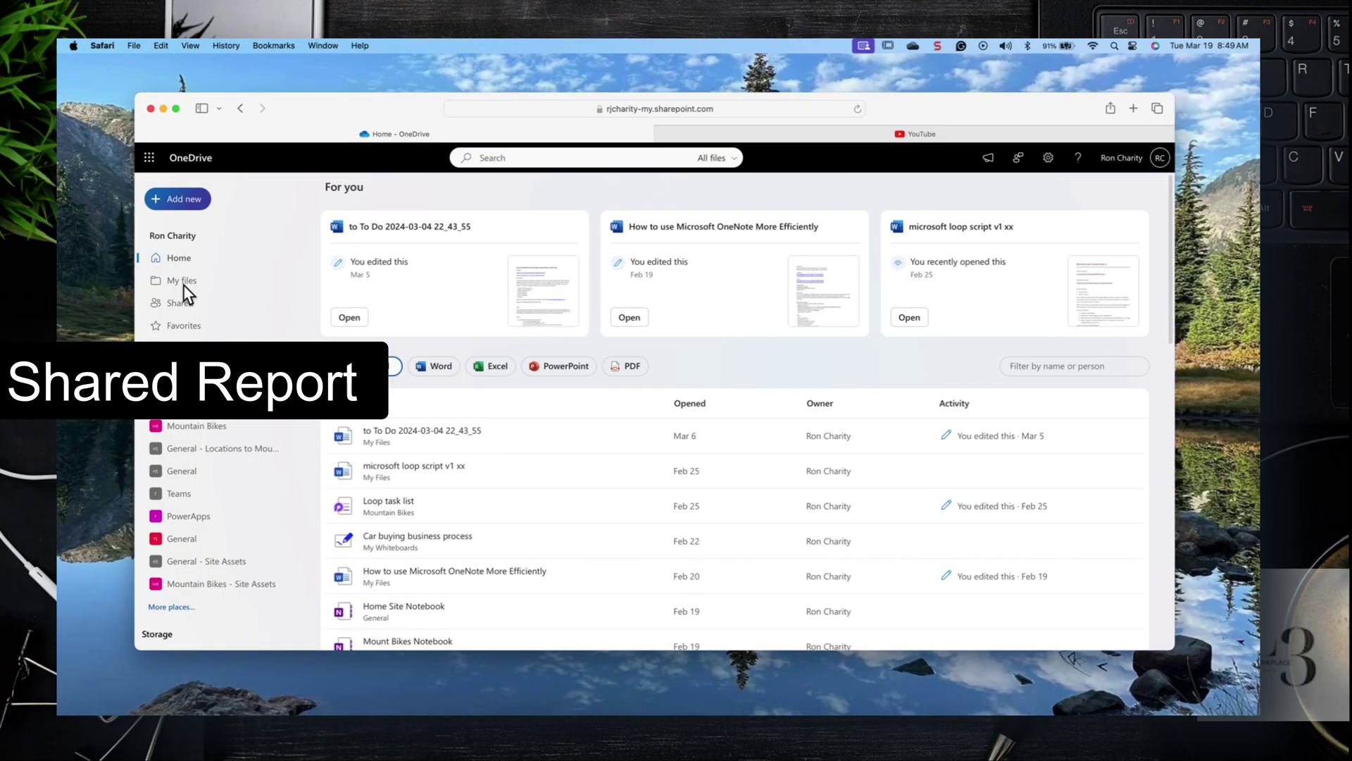
pyautogui.click(183, 283)
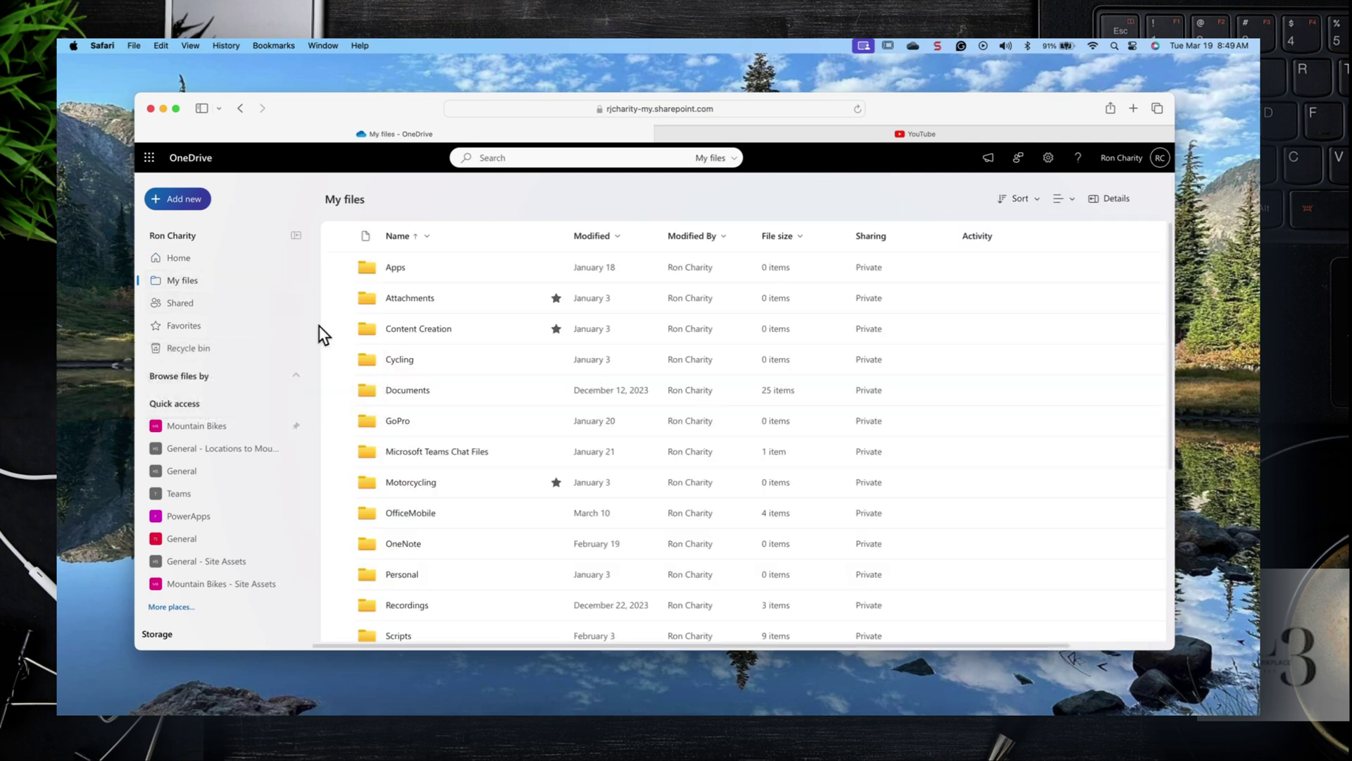
# - Open the Documents folder and scroll down to the exported sharing-report .csv file
pyautogui.click(399, 392)
pyautogui.scroll(-10, 500, 413)
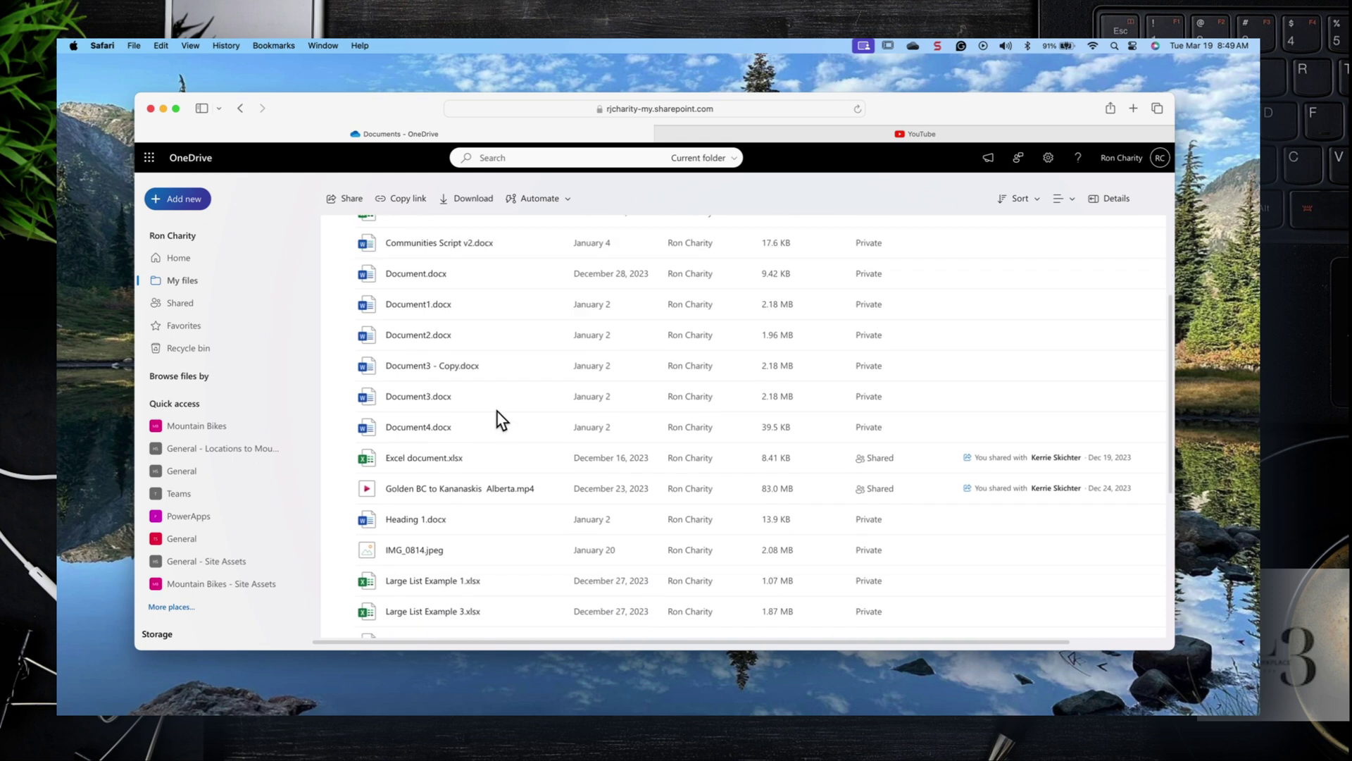
pyautogui.scroll(-4, 499, 411)
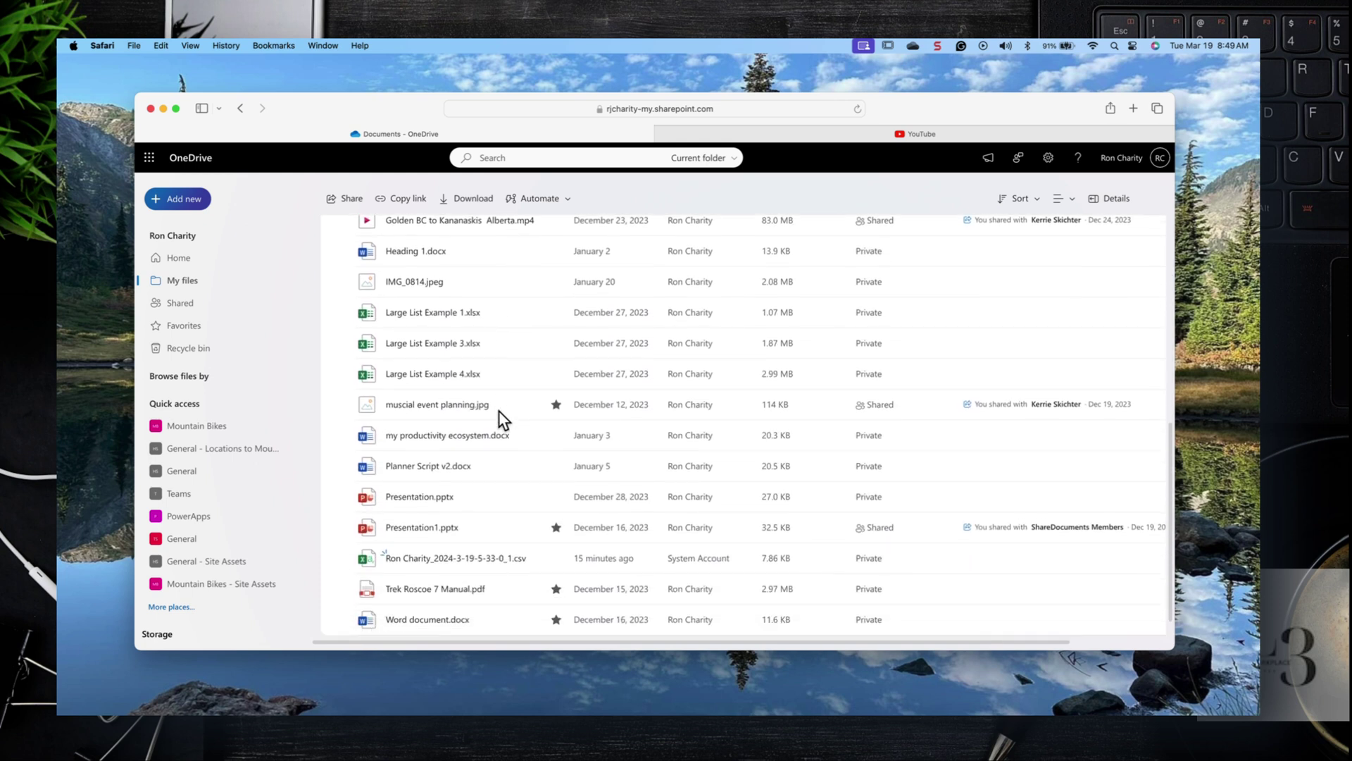
# - Open the sharing report csv in Excel and widen the Resource Path (A), Permission (C) and User Name (D) columns
pyautogui.click(450, 535)
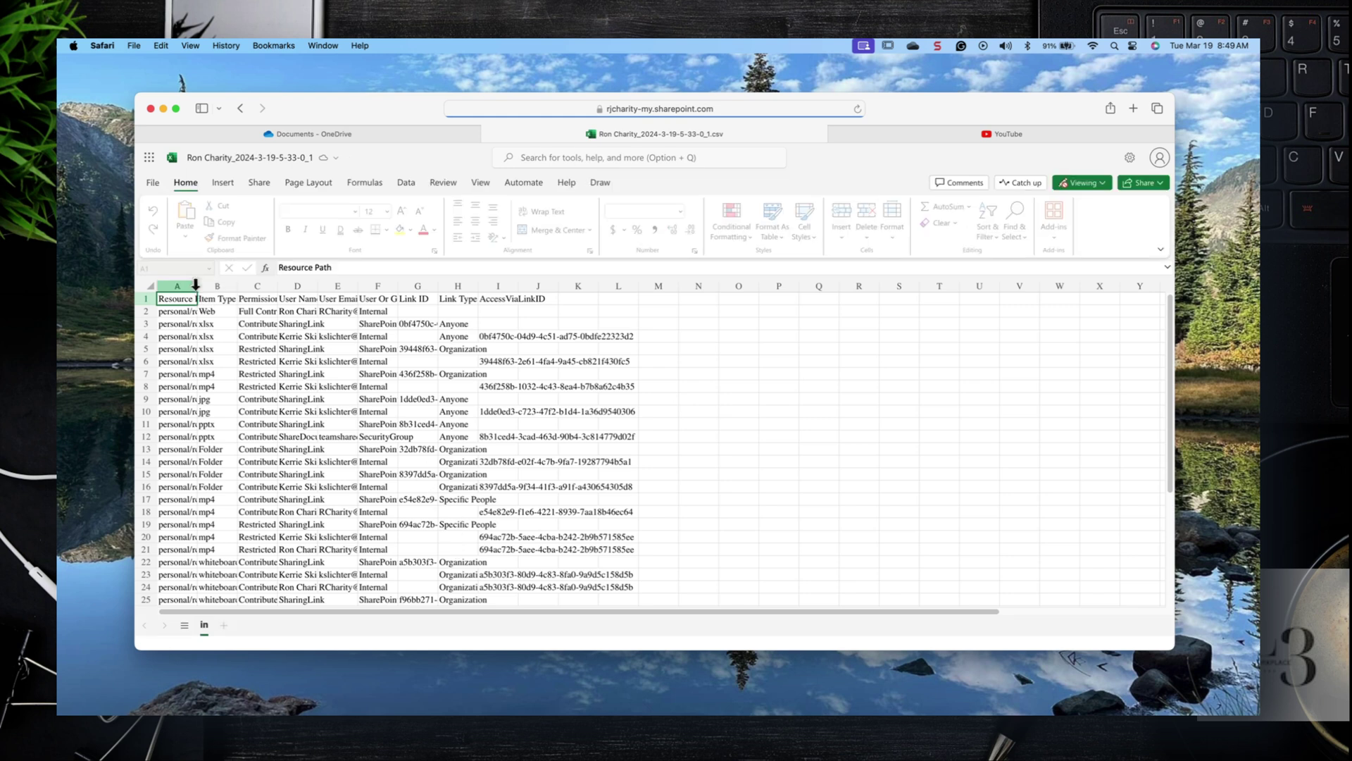
pyautogui.moveTo(197, 287); pyautogui.dragTo(322, 293)
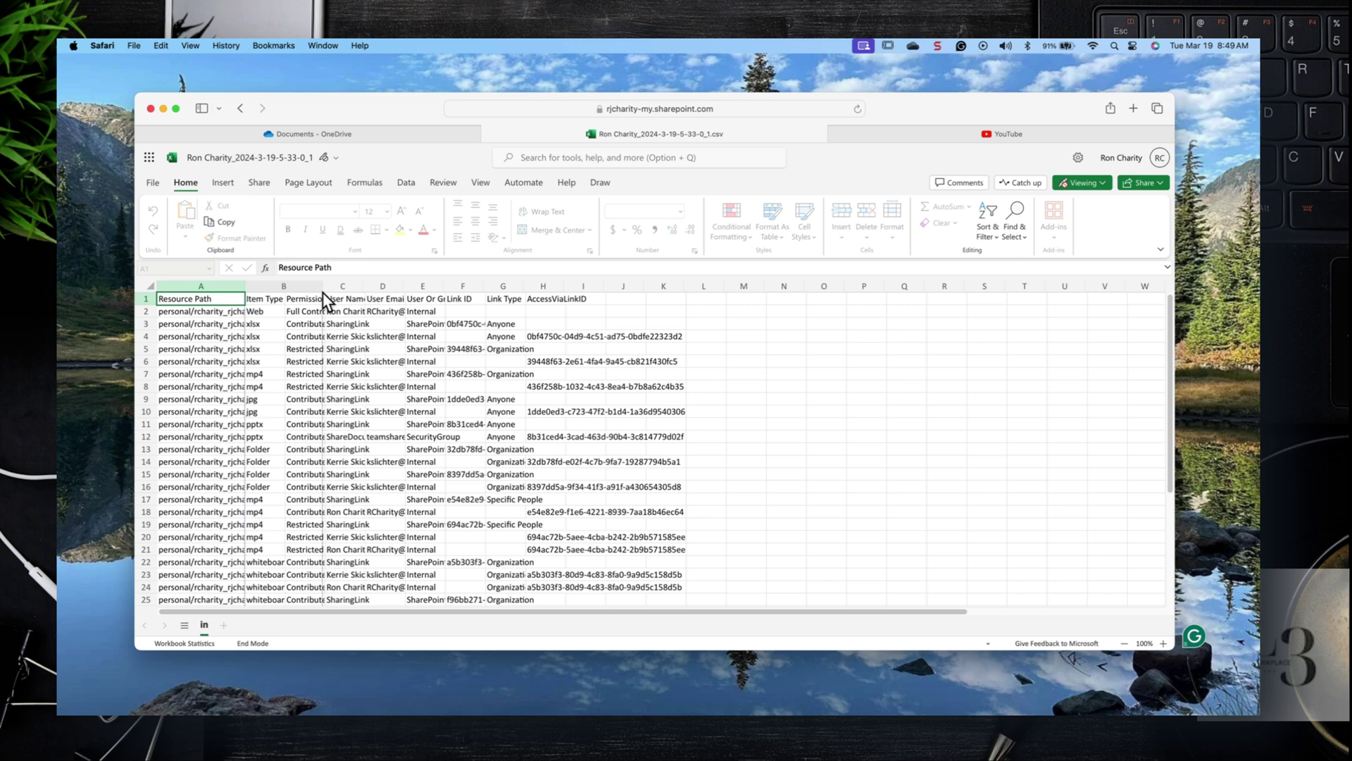
pyautogui.click(365, 282)
pyautogui.moveTo(362, 285); pyautogui.dragTo(411, 284)
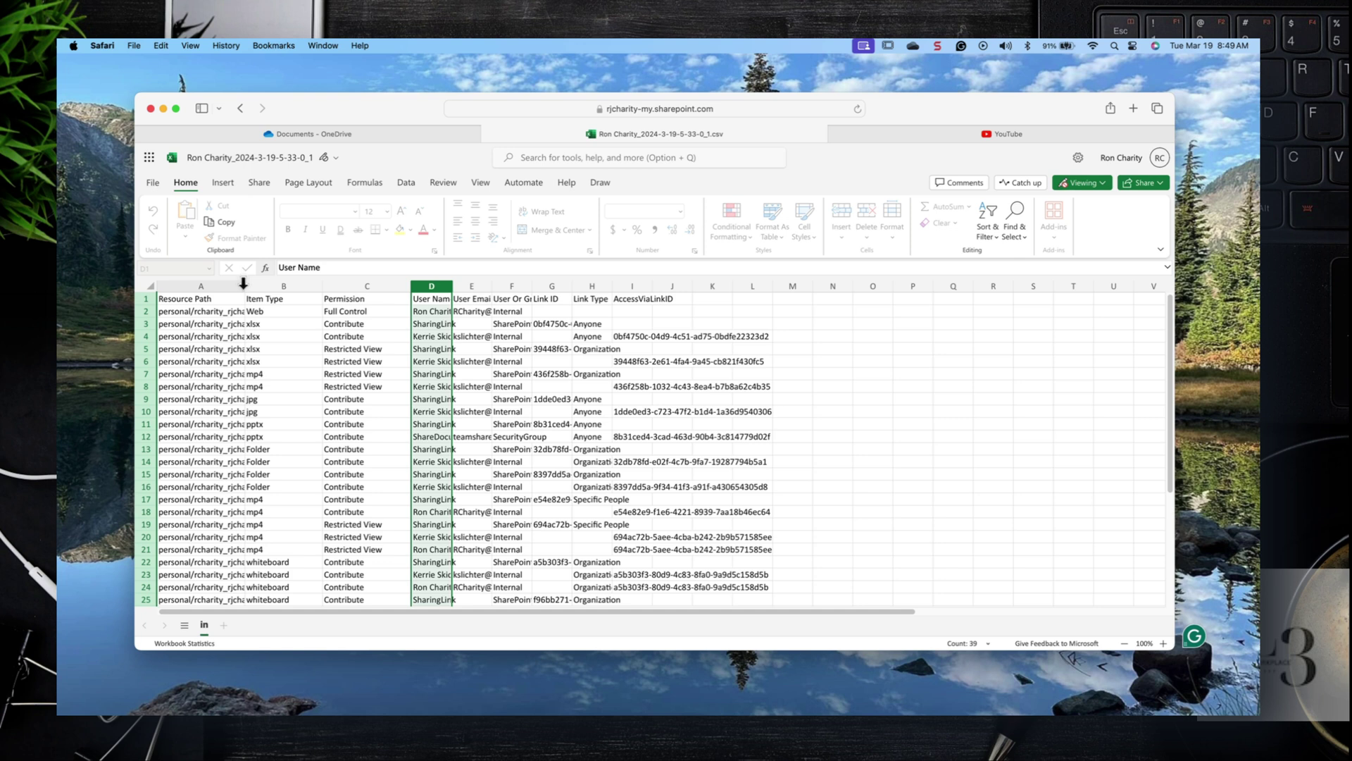
pyautogui.moveTo(243, 284); pyautogui.dragTo(388, 289)
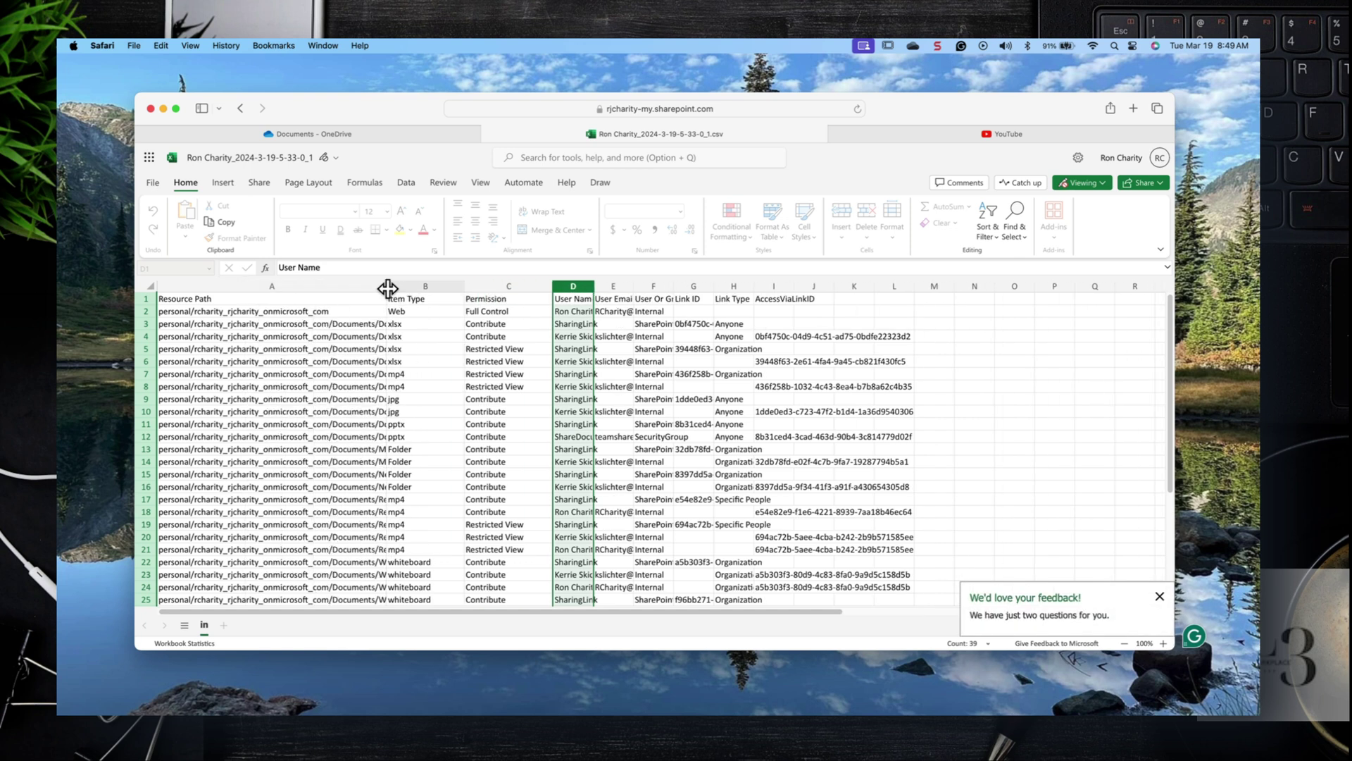
pyautogui.moveTo(592, 285); pyautogui.dragTo(773, 293)
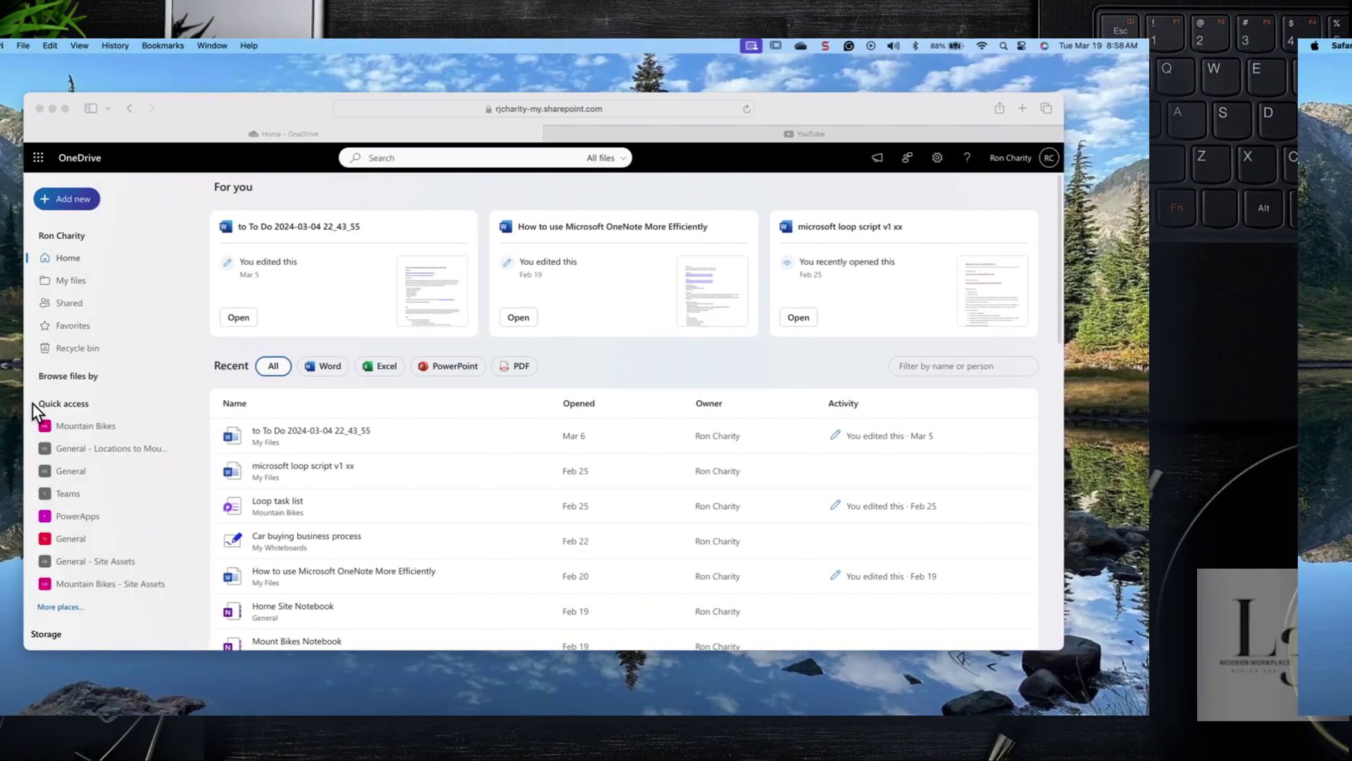
# - Browse the Mountain Bikes, Locations to Mountain Bike and Teams libraries, ending back in Mountain Bikes
pyautogui.click(83, 427)
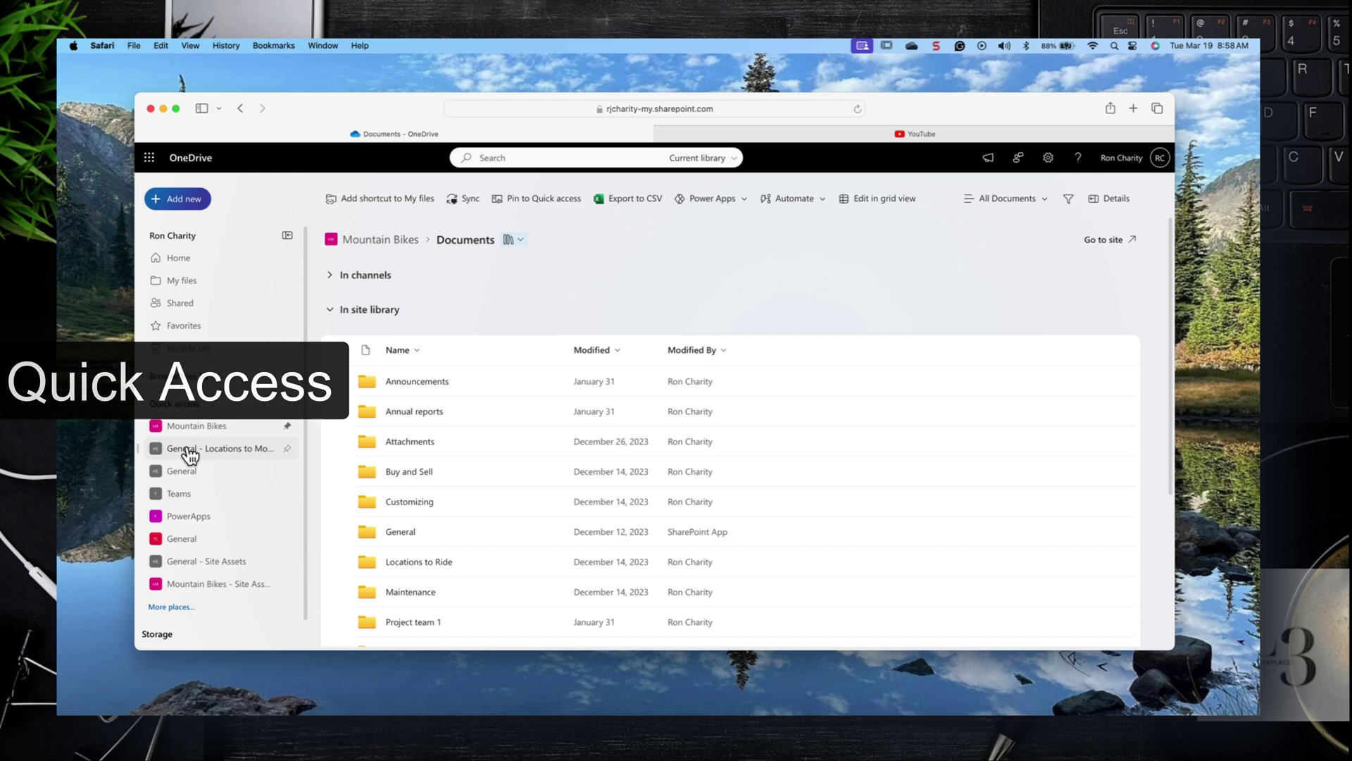
pyautogui.click(188, 449)
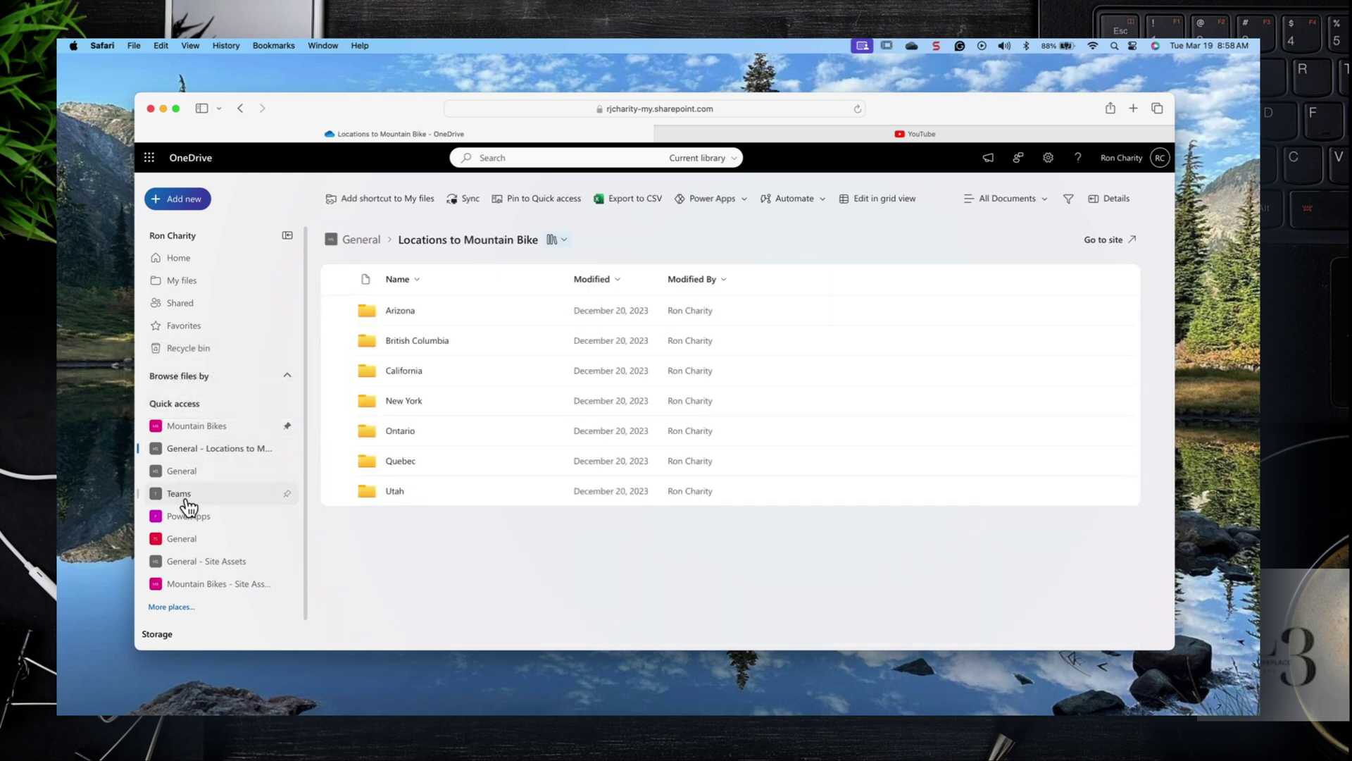
pyautogui.click(187, 498)
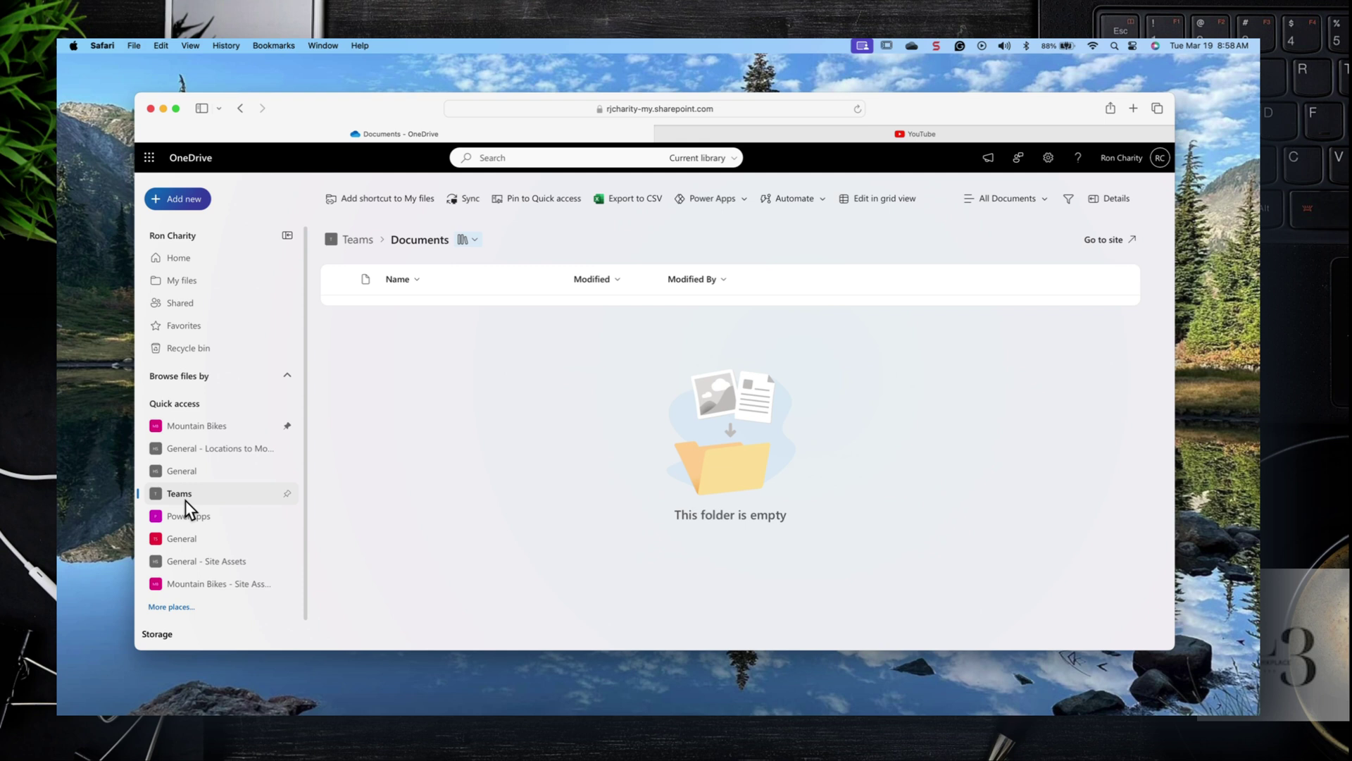
pyautogui.click(189, 429)
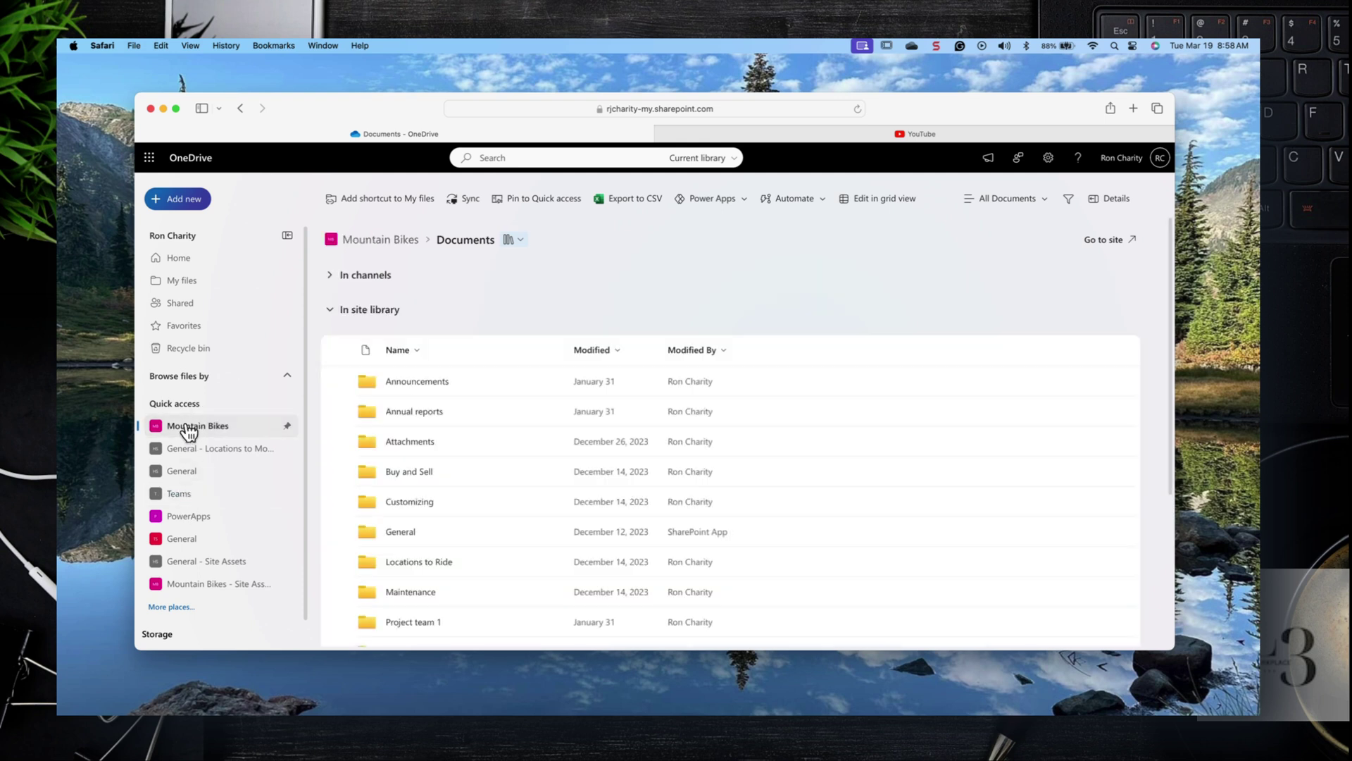
# - Add a shortcut to the Announcements folder into My files
pyautogui.moveTo(451, 383)
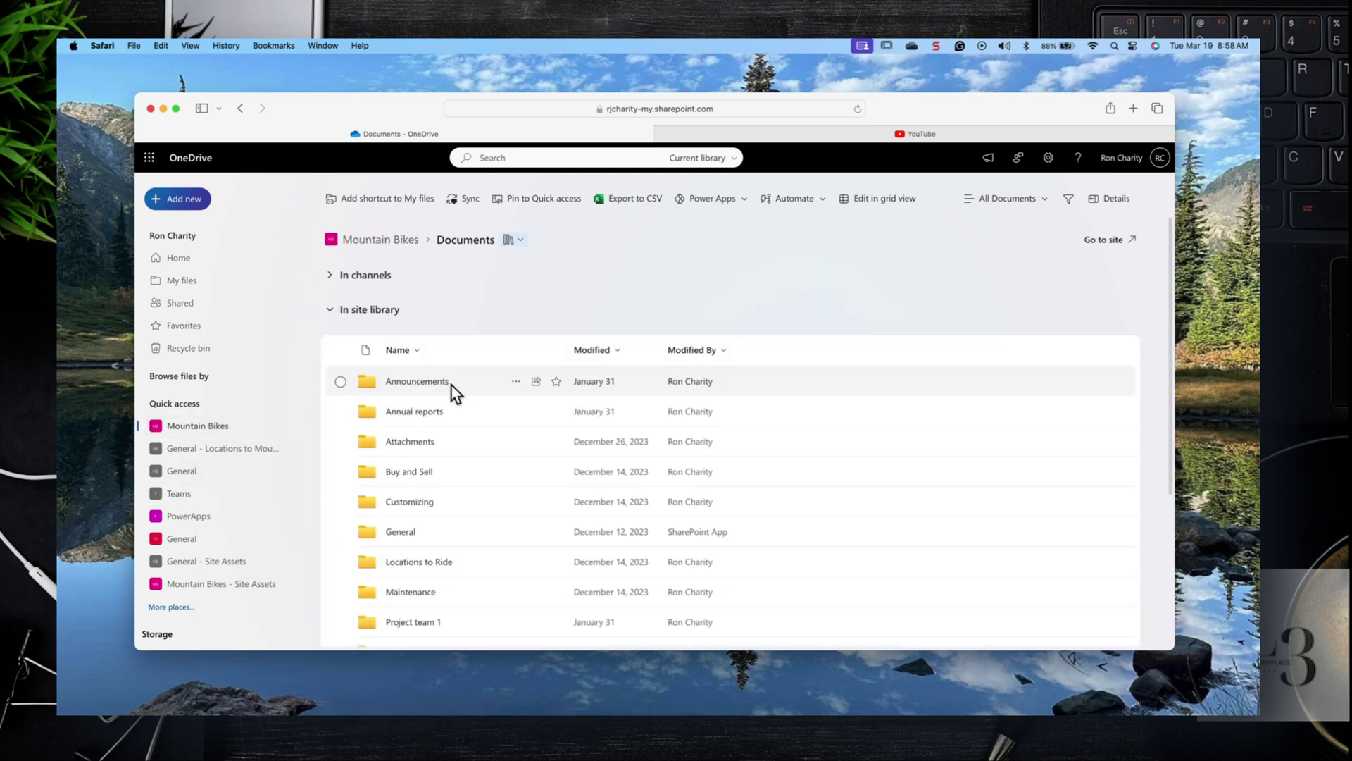
pyautogui.click(517, 382)
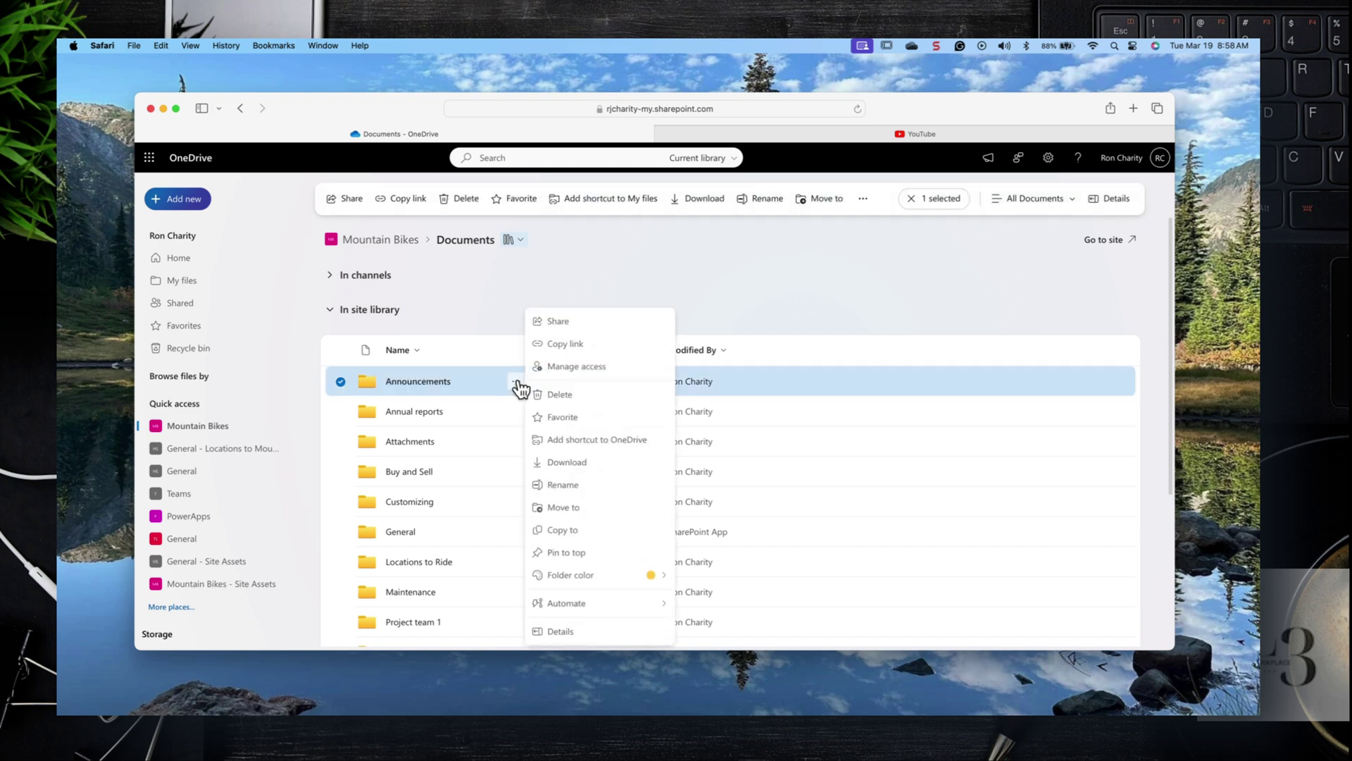
pyautogui.click(572, 440)
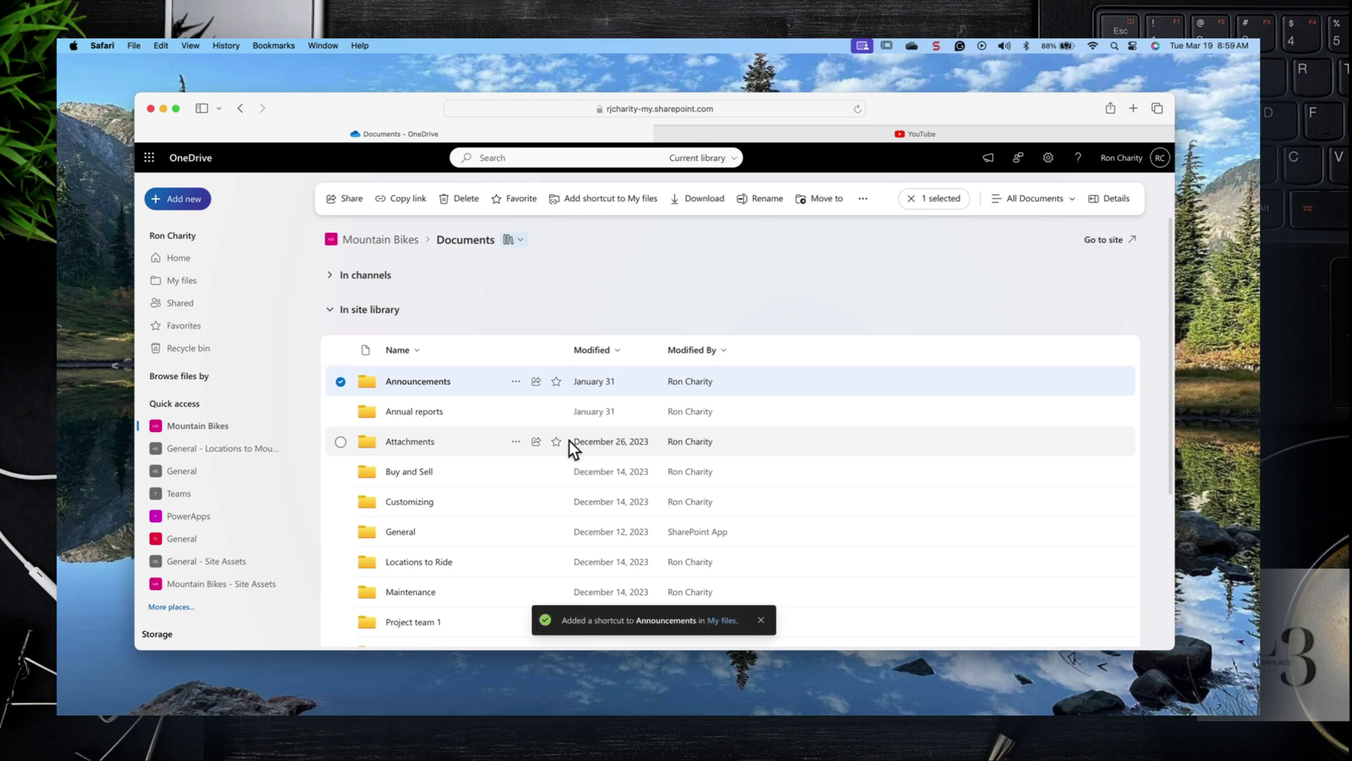
pyautogui.click(172, 607)
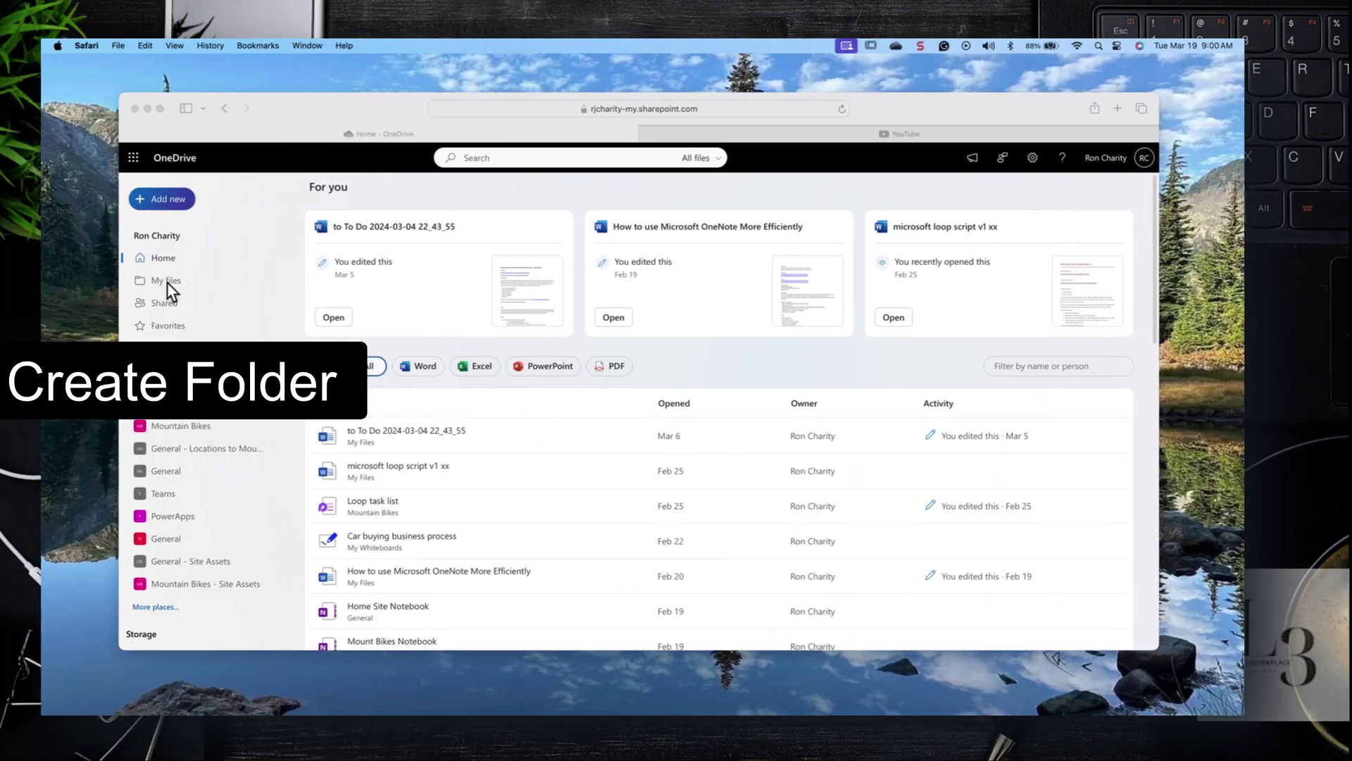
# - In My files > Documents, create a green folder named 'My New Folder' and open it
pyautogui.click(167, 281)
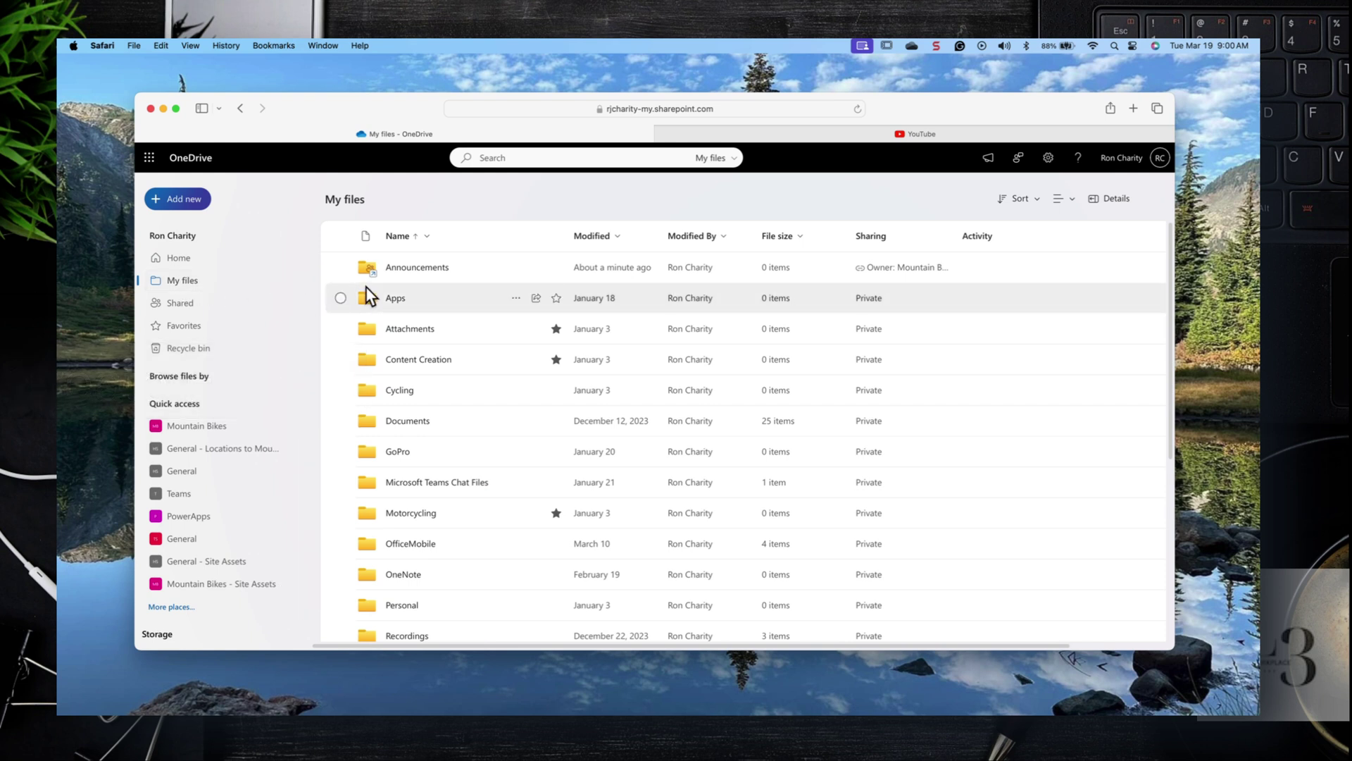
pyautogui.click(397, 422)
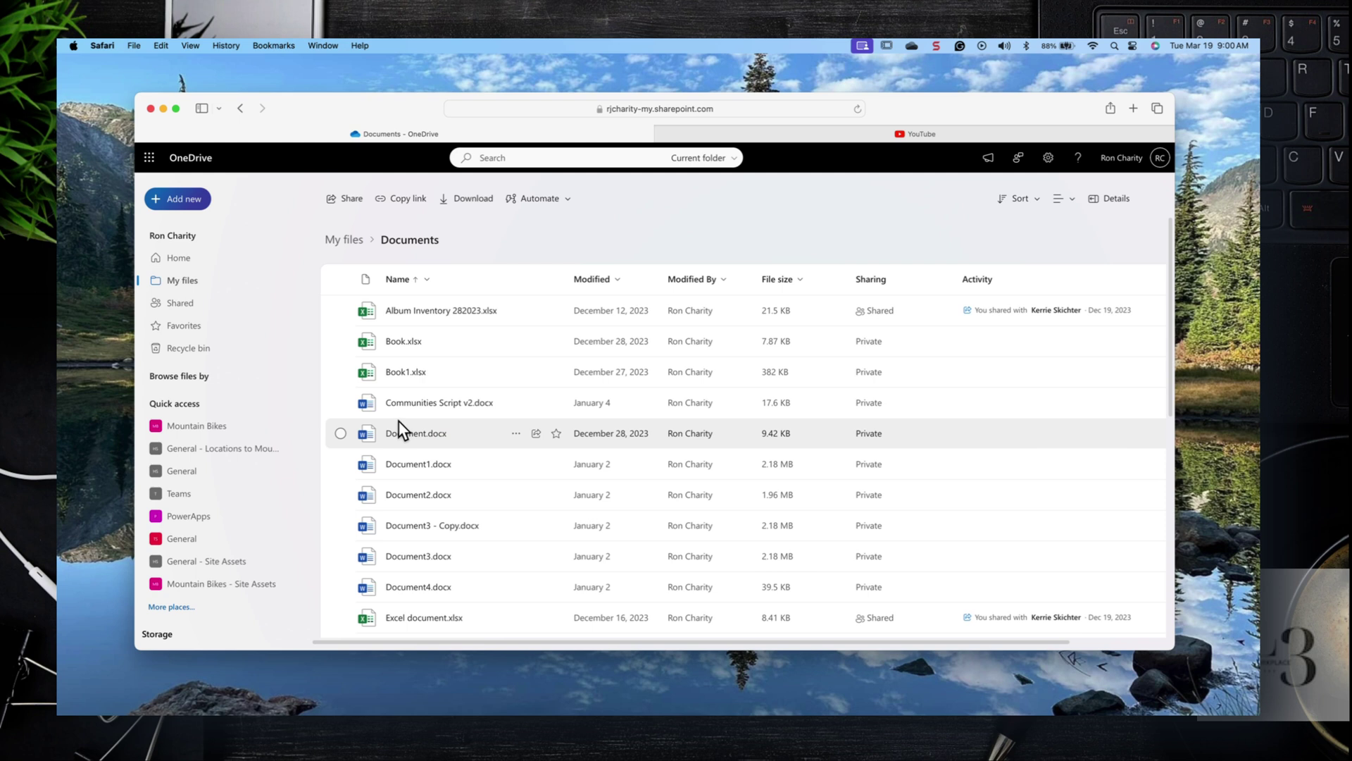
pyautogui.click(167, 201)
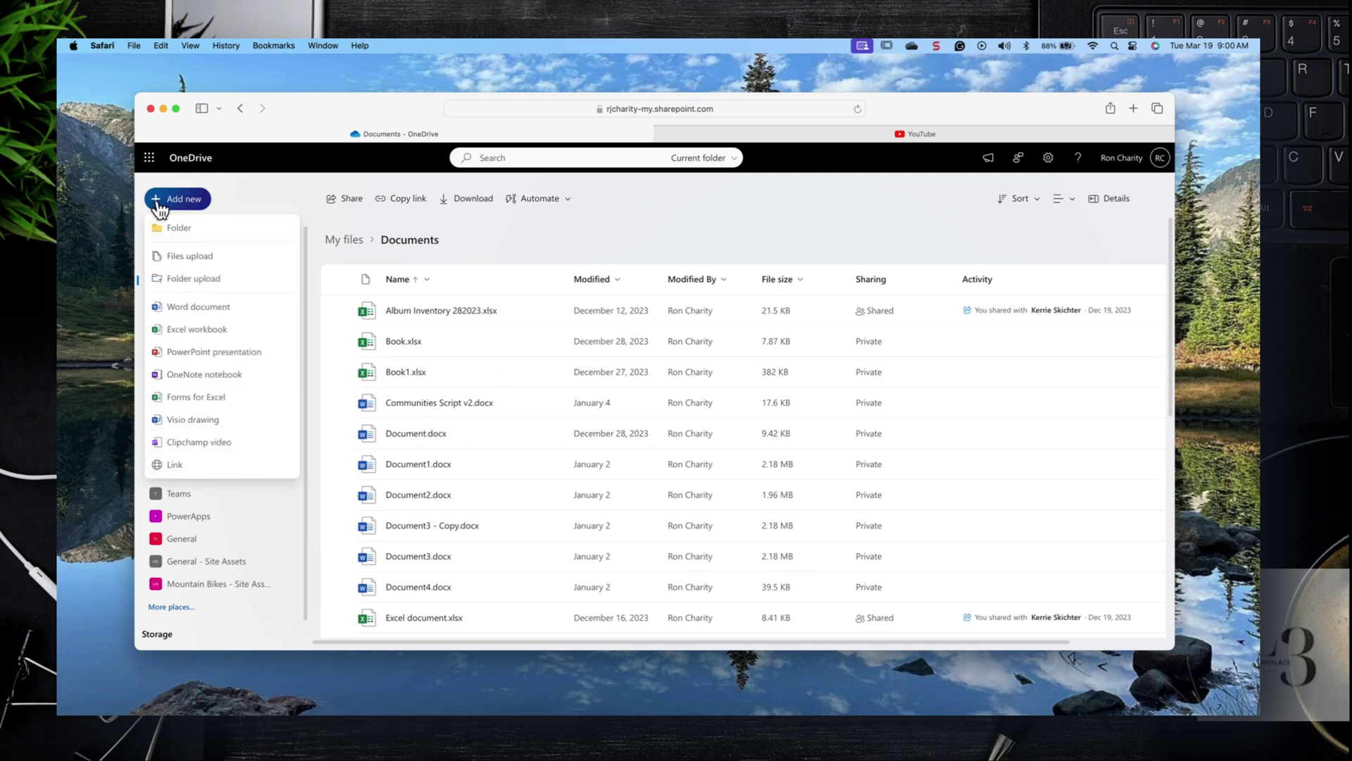
pyautogui.click(186, 240)
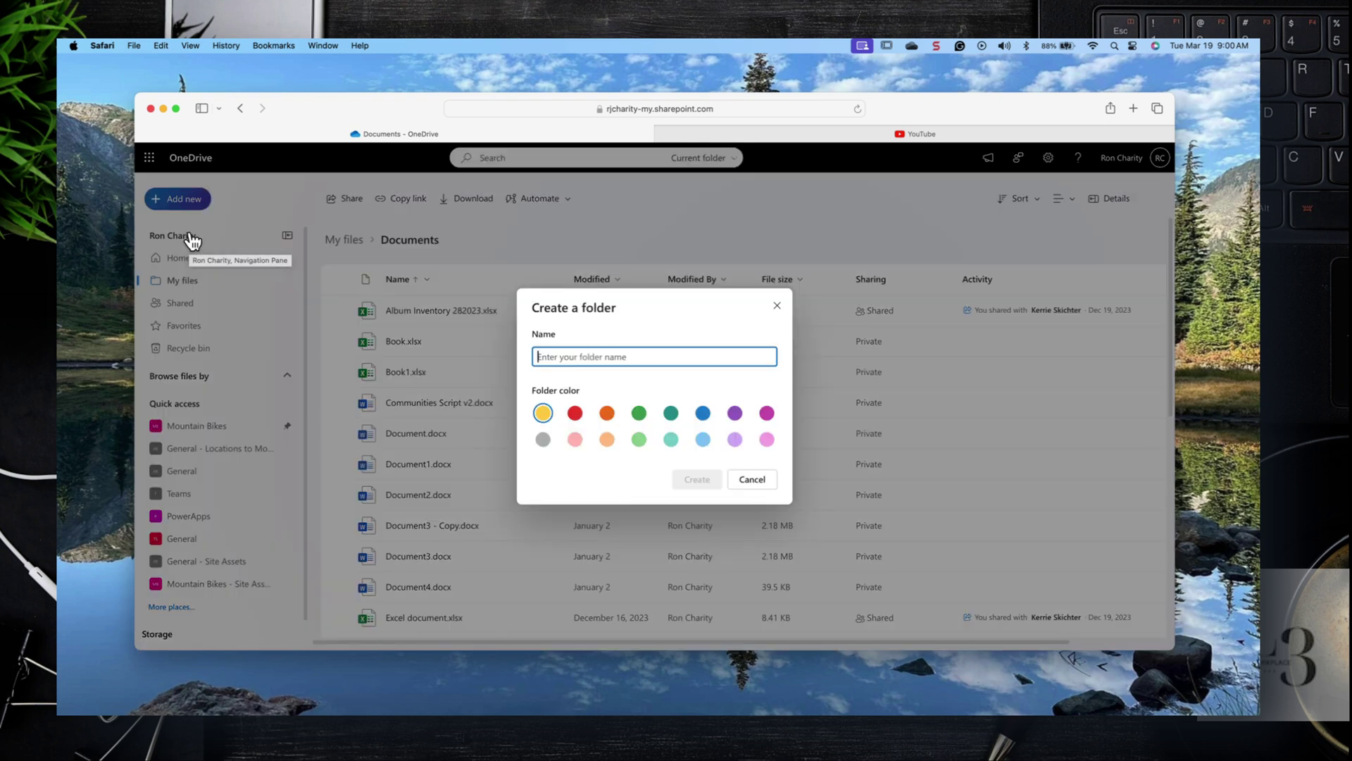
pyautogui.write('My New F')
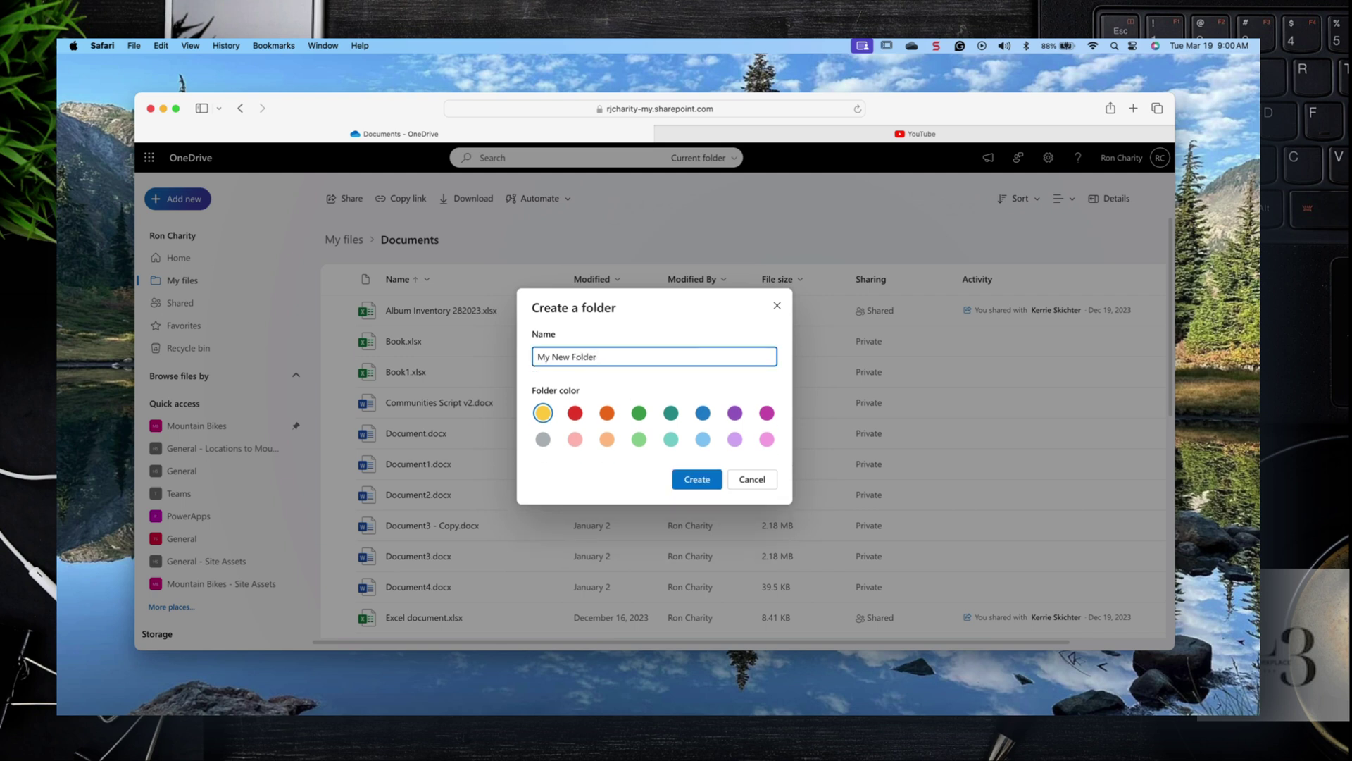
pyautogui.write('older')
pyautogui.click(639, 413)
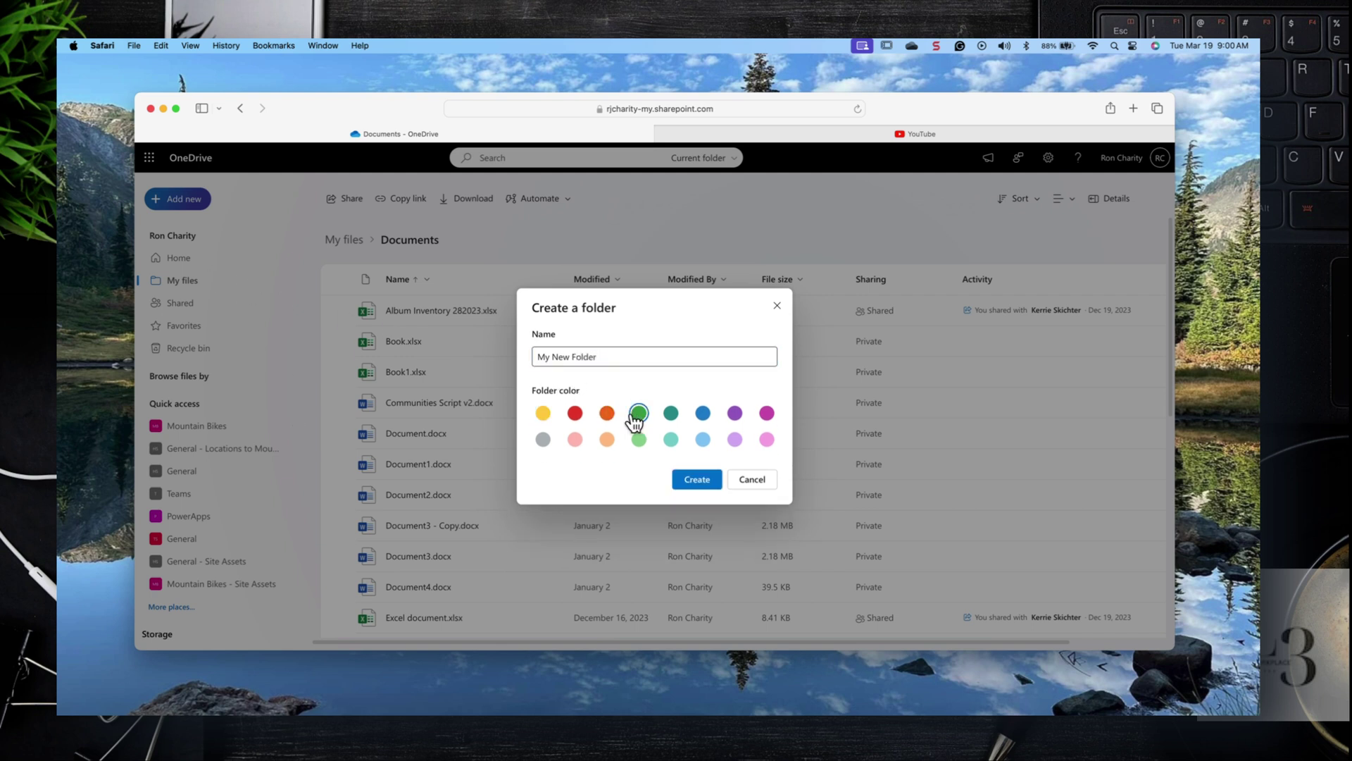
pyautogui.click(699, 481)
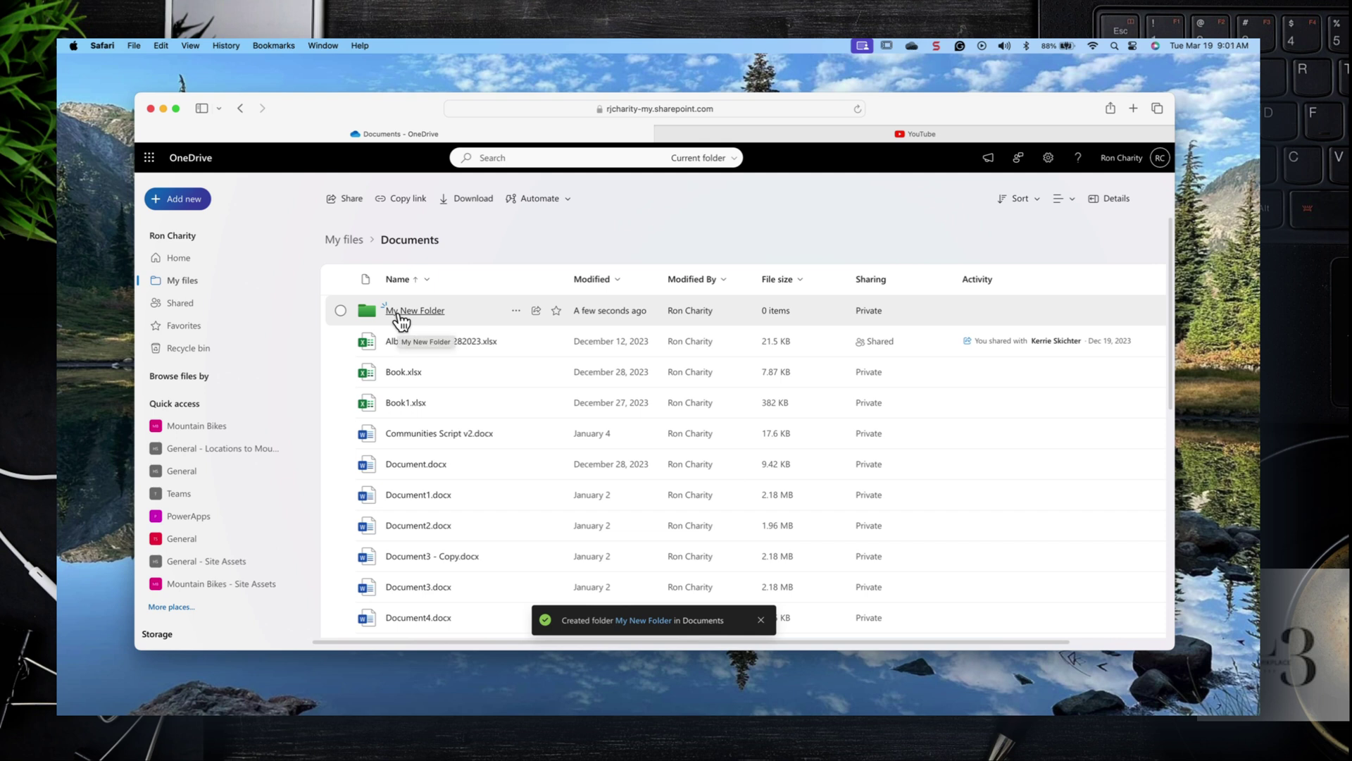
pyautogui.click(399, 314)
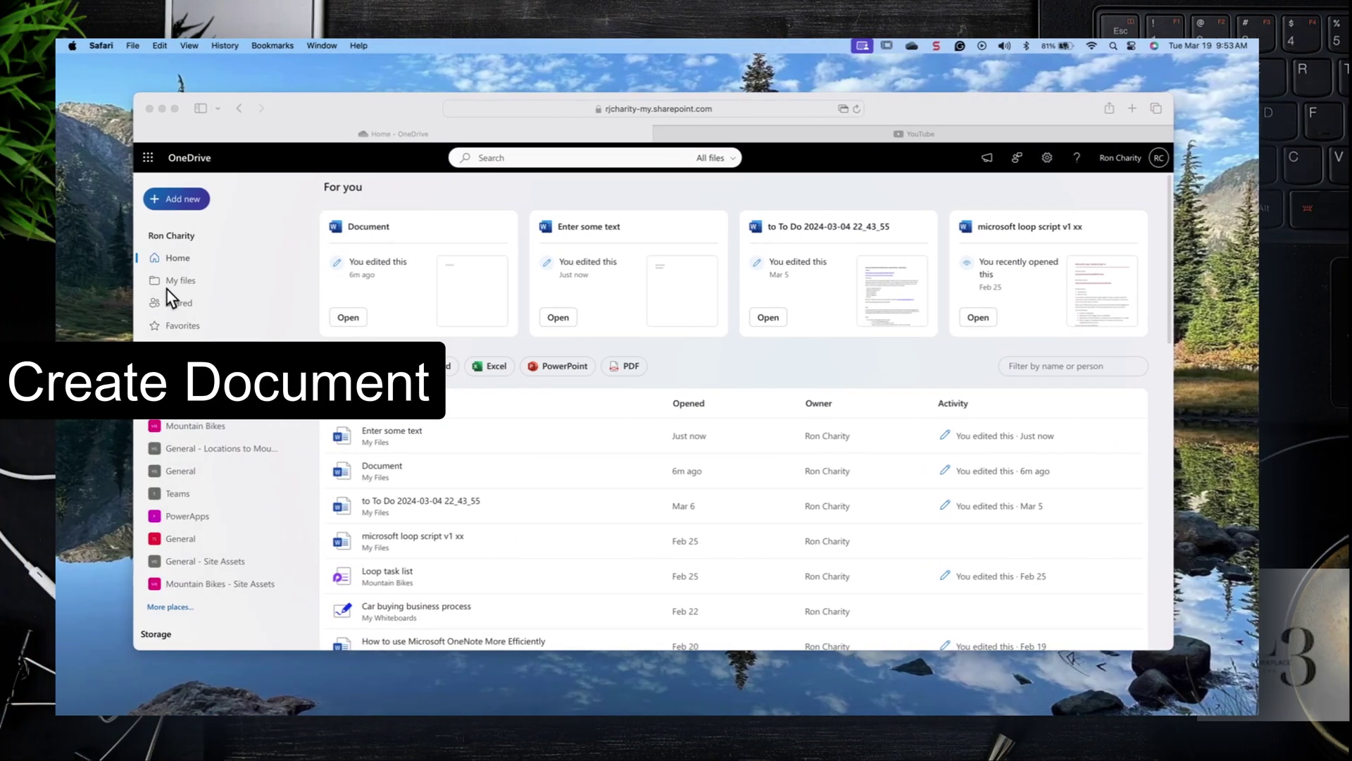
# - Create a new blank Word document from OneDrive's Add new menu
pyautogui.click(184, 199)
pyautogui.click(185, 200)
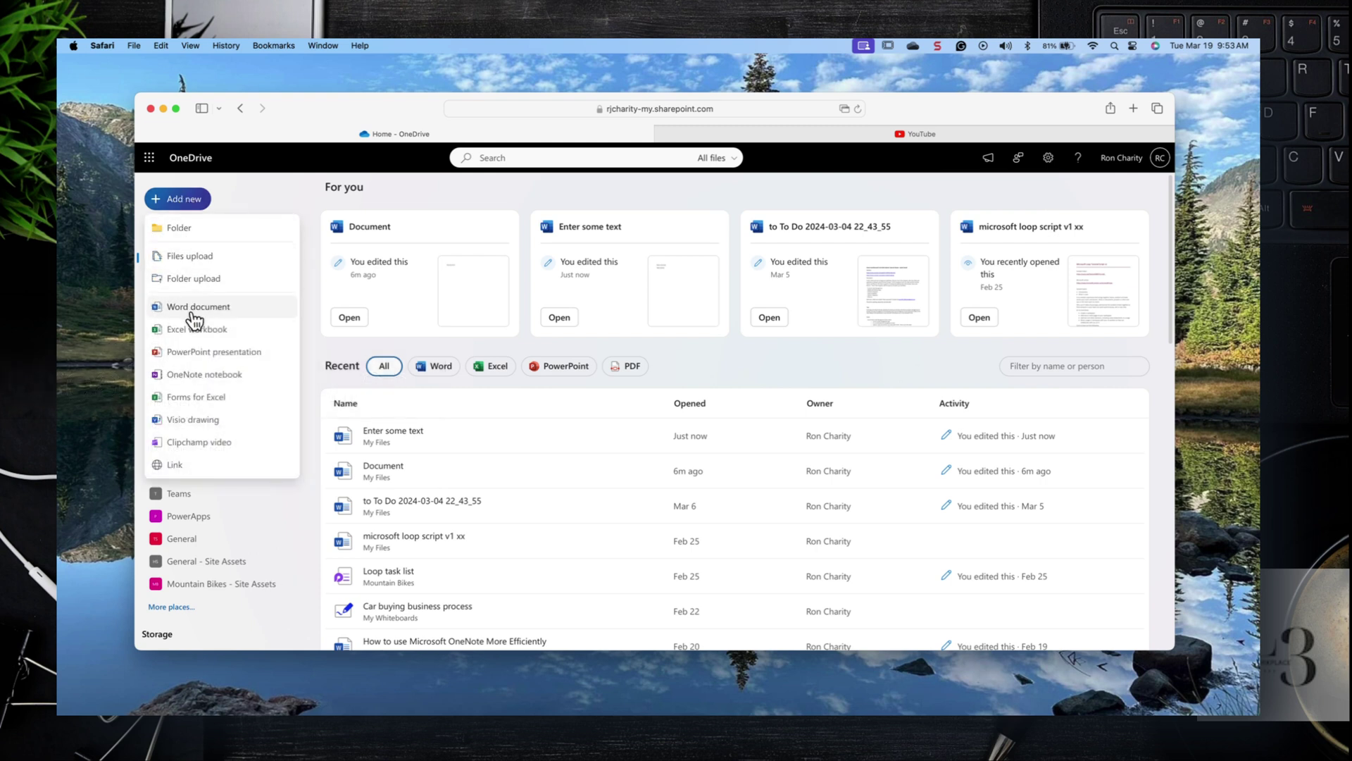
pyautogui.click(192, 310)
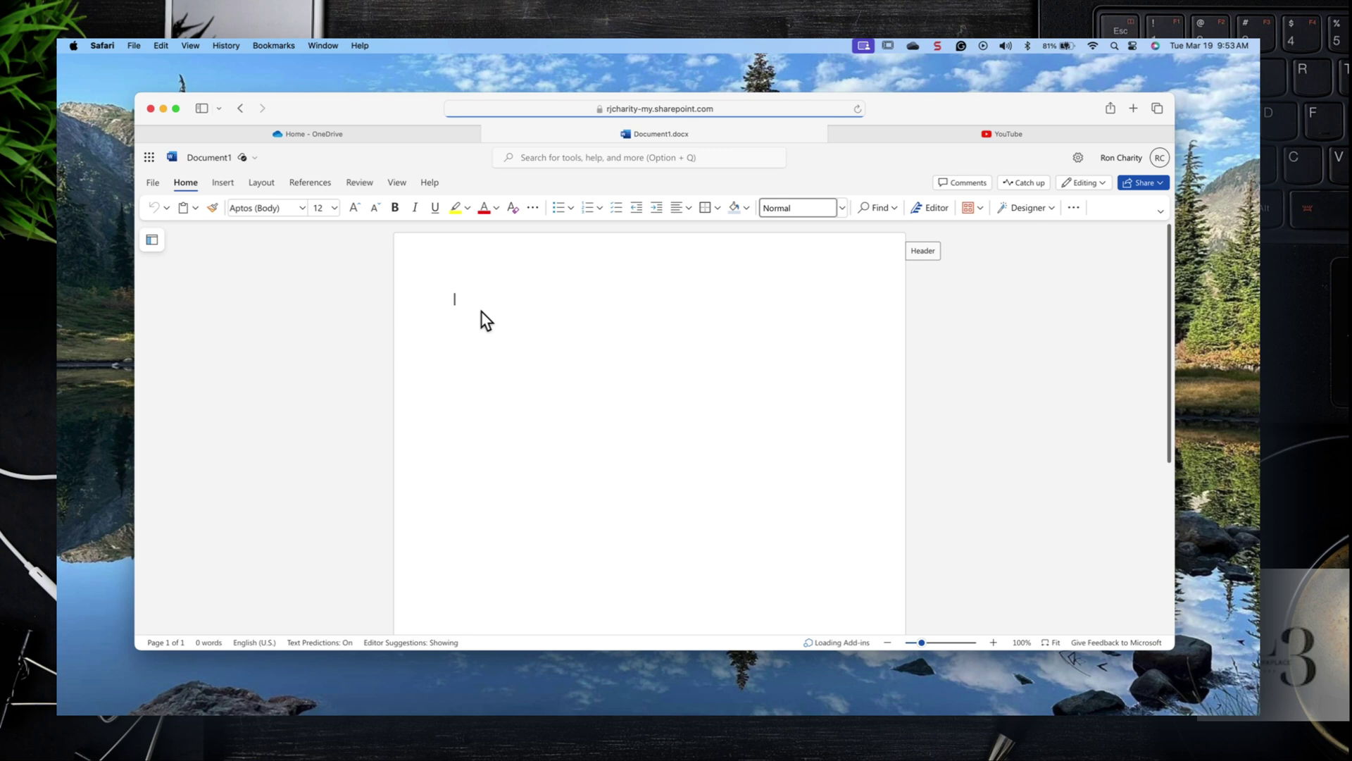
# - Type 'My new word document will auto save to my documents folder', correct 'svae', and check the file name
pyautogui.write('My new word doc')
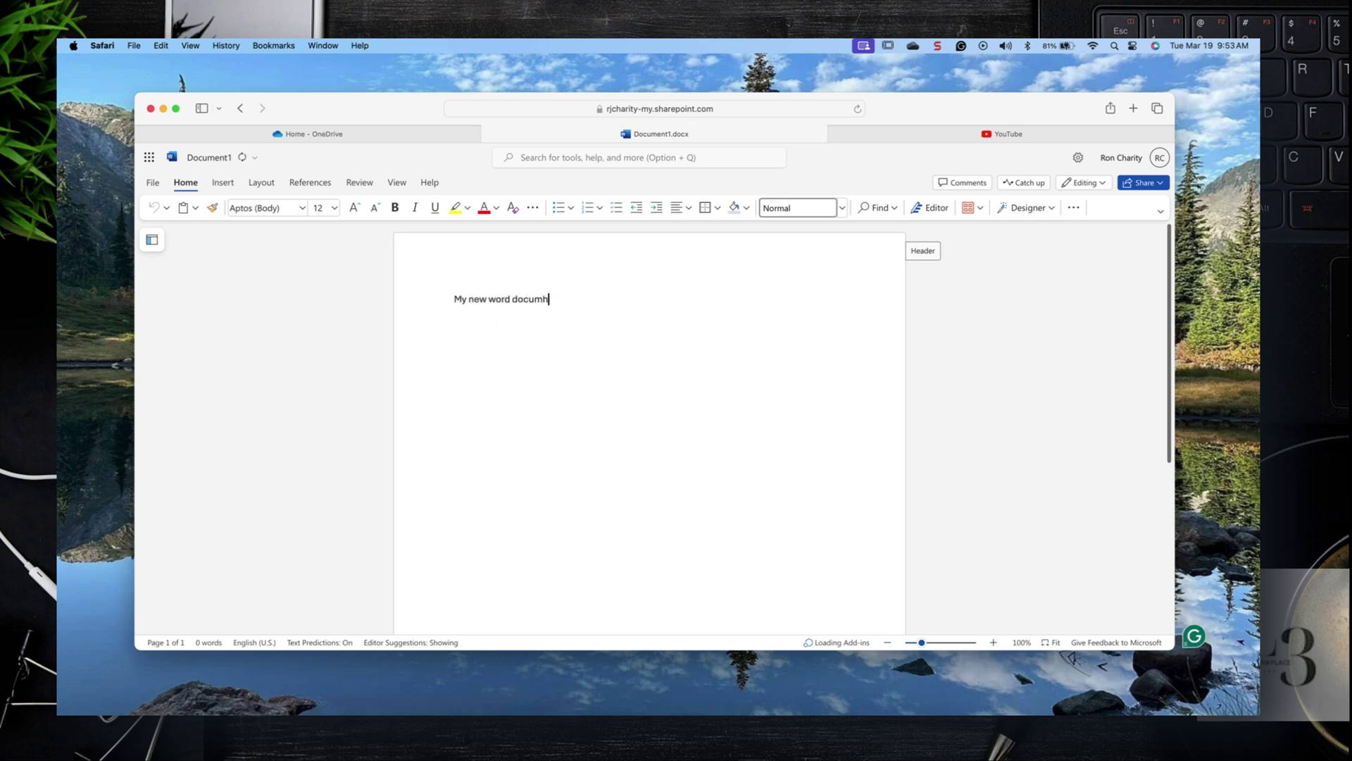
pyautogui.write('umh')
pyautogui.press('BackSpace')
pyautogui.write('en')
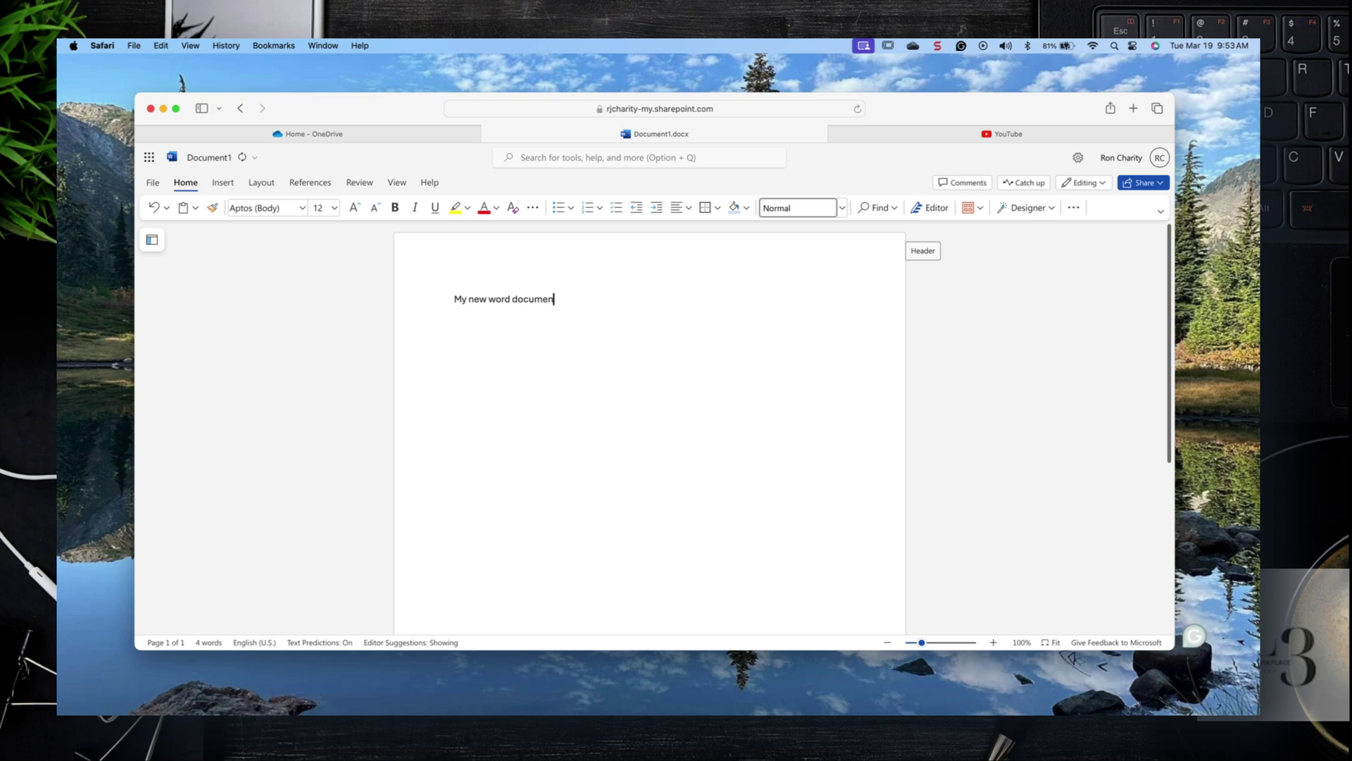
pyautogui.write('t will auto')
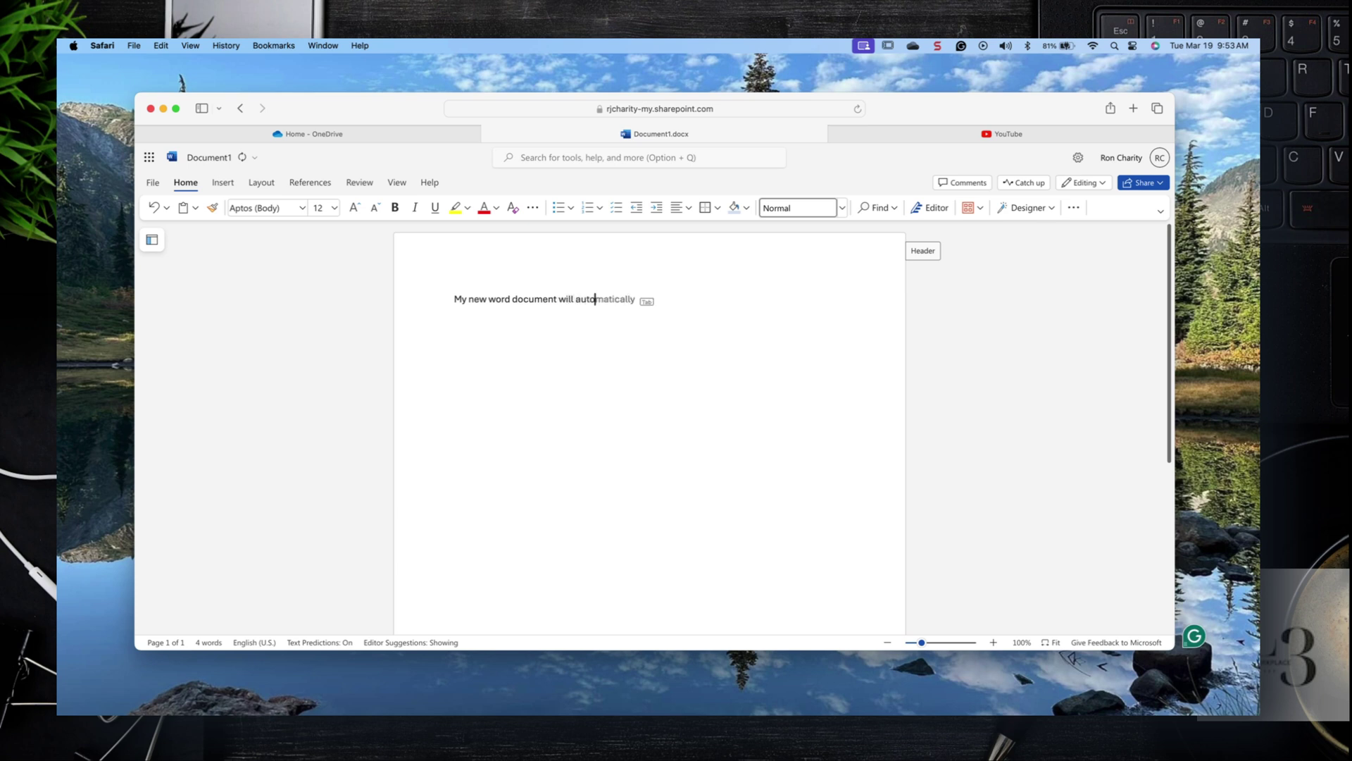
pyautogui.write(' svae to my documents folde')
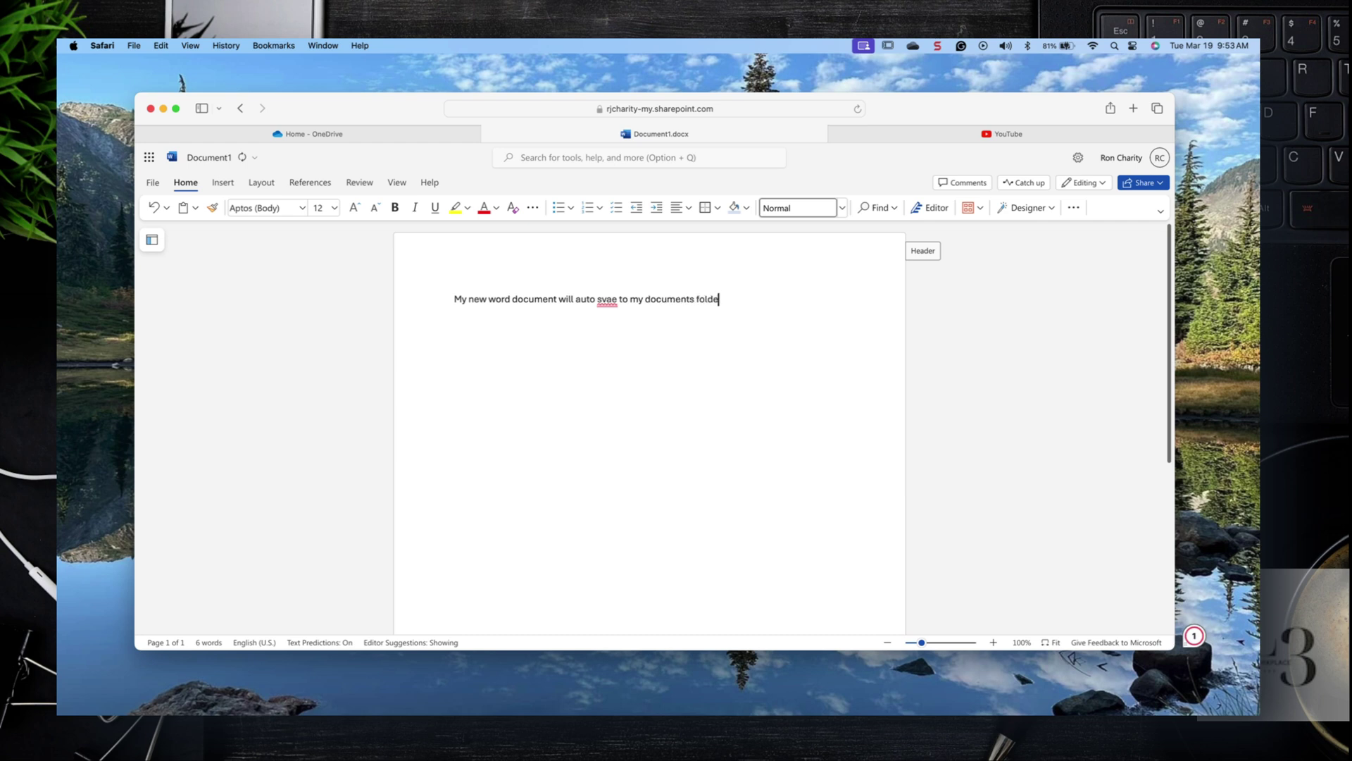
pyautogui.write('r')
pyautogui.click(613, 294)
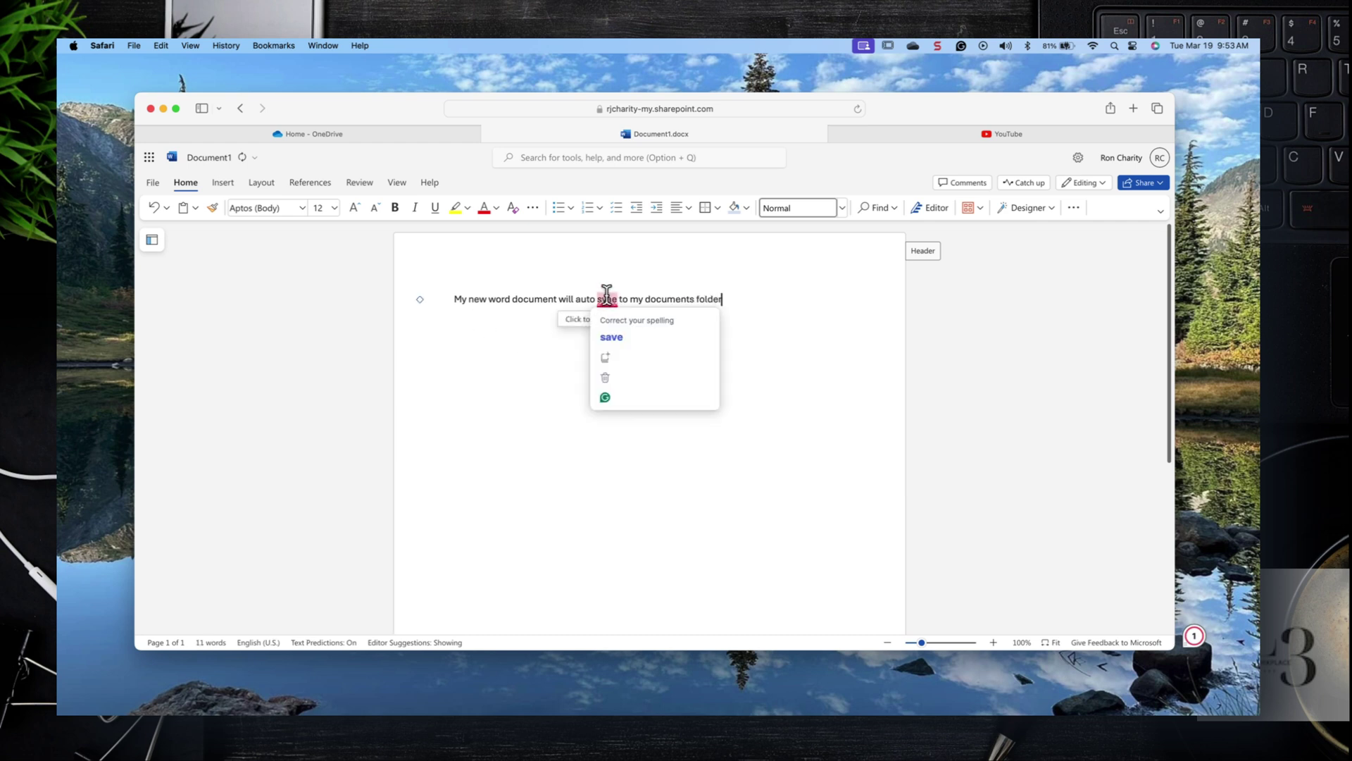
pyautogui.press('super+a')
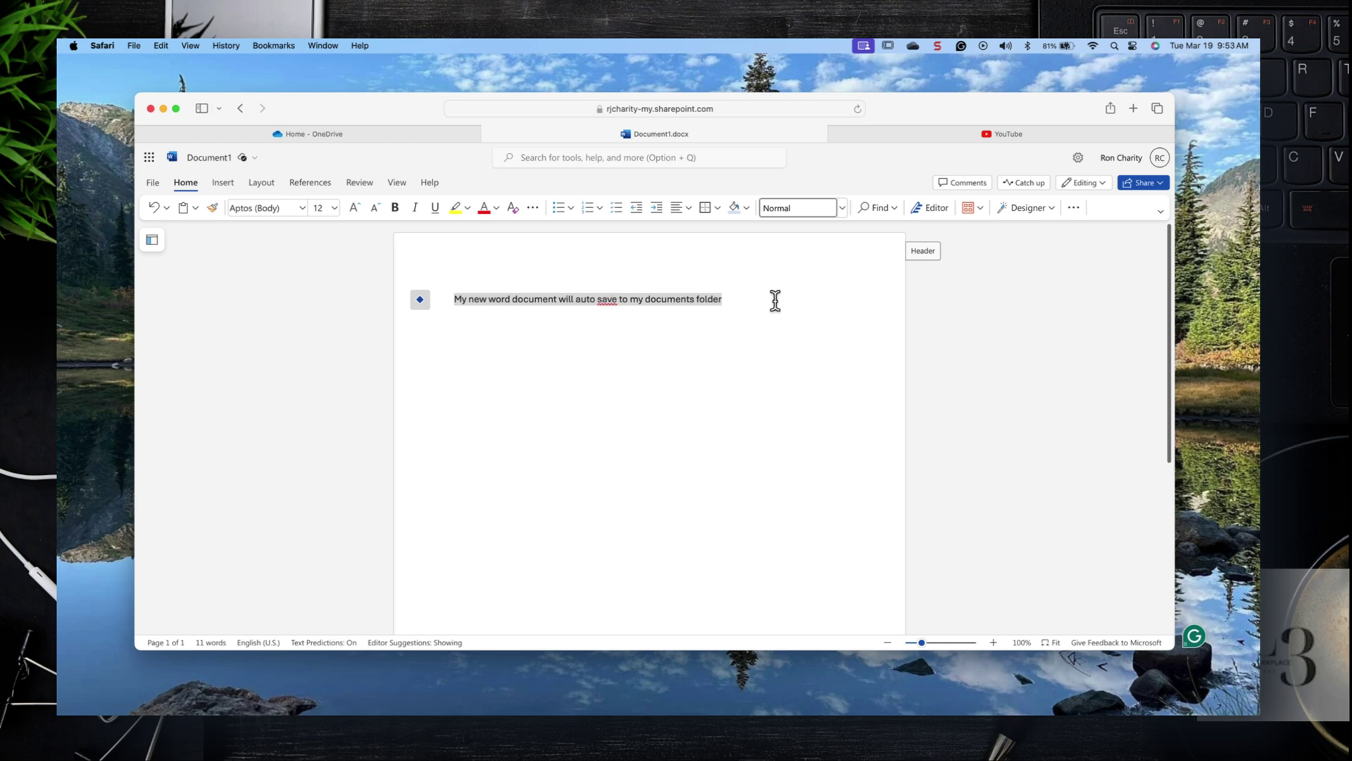
pyautogui.click(763, 297)
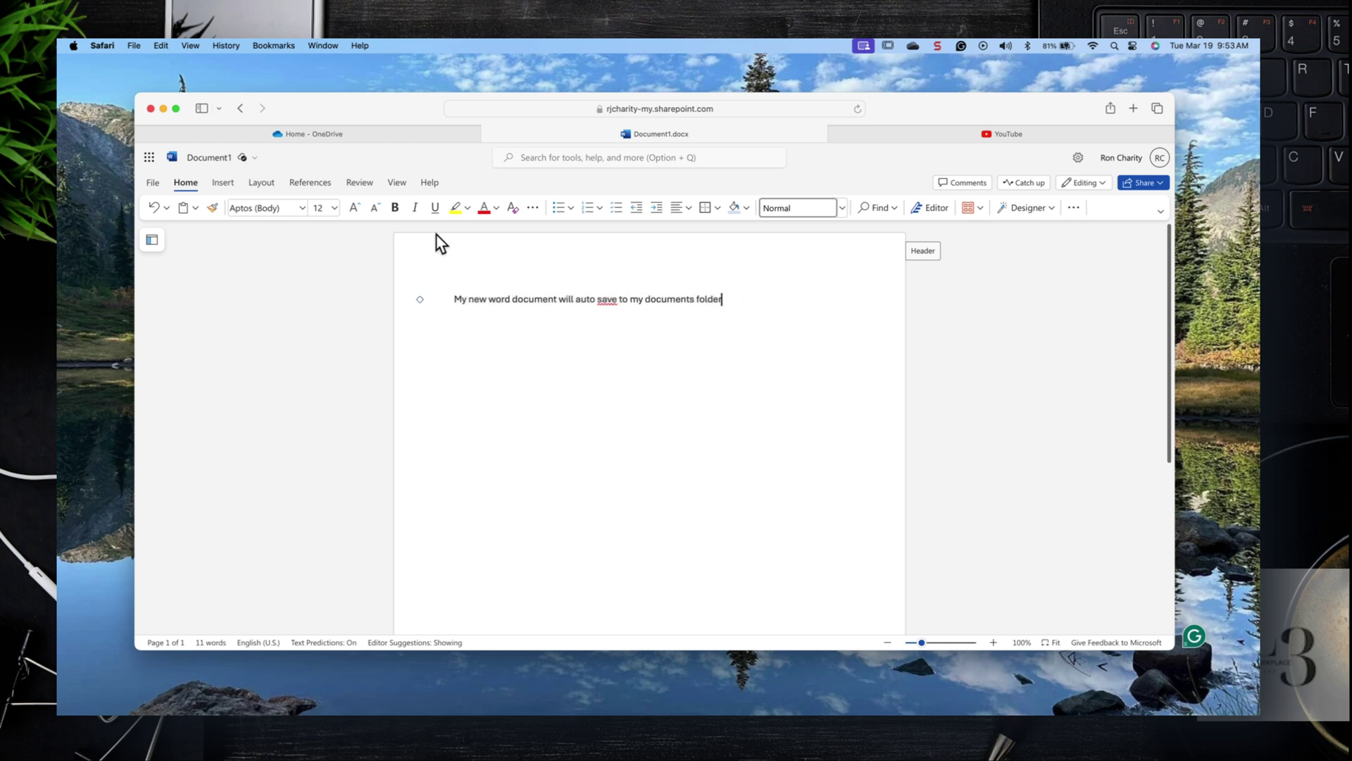
pyautogui.click(230, 160)
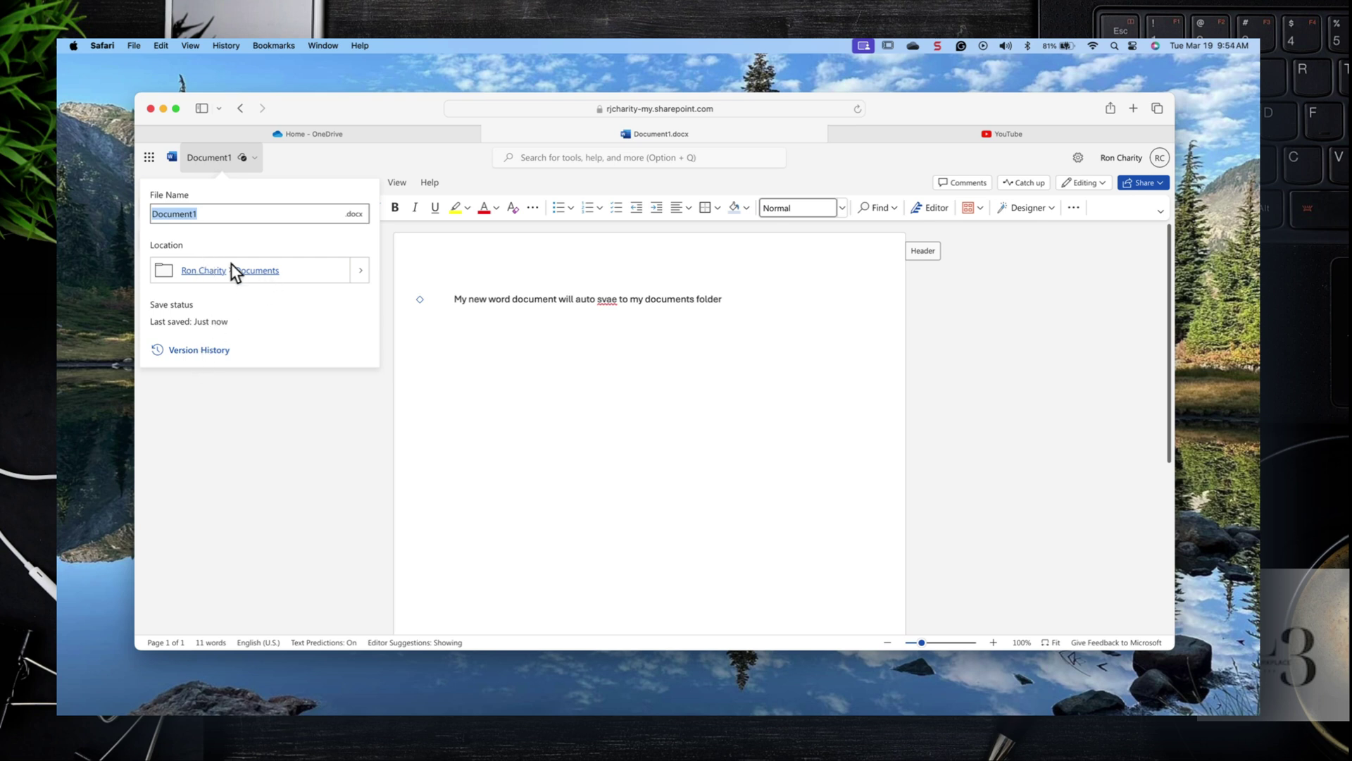
pyautogui.click(282, 172)
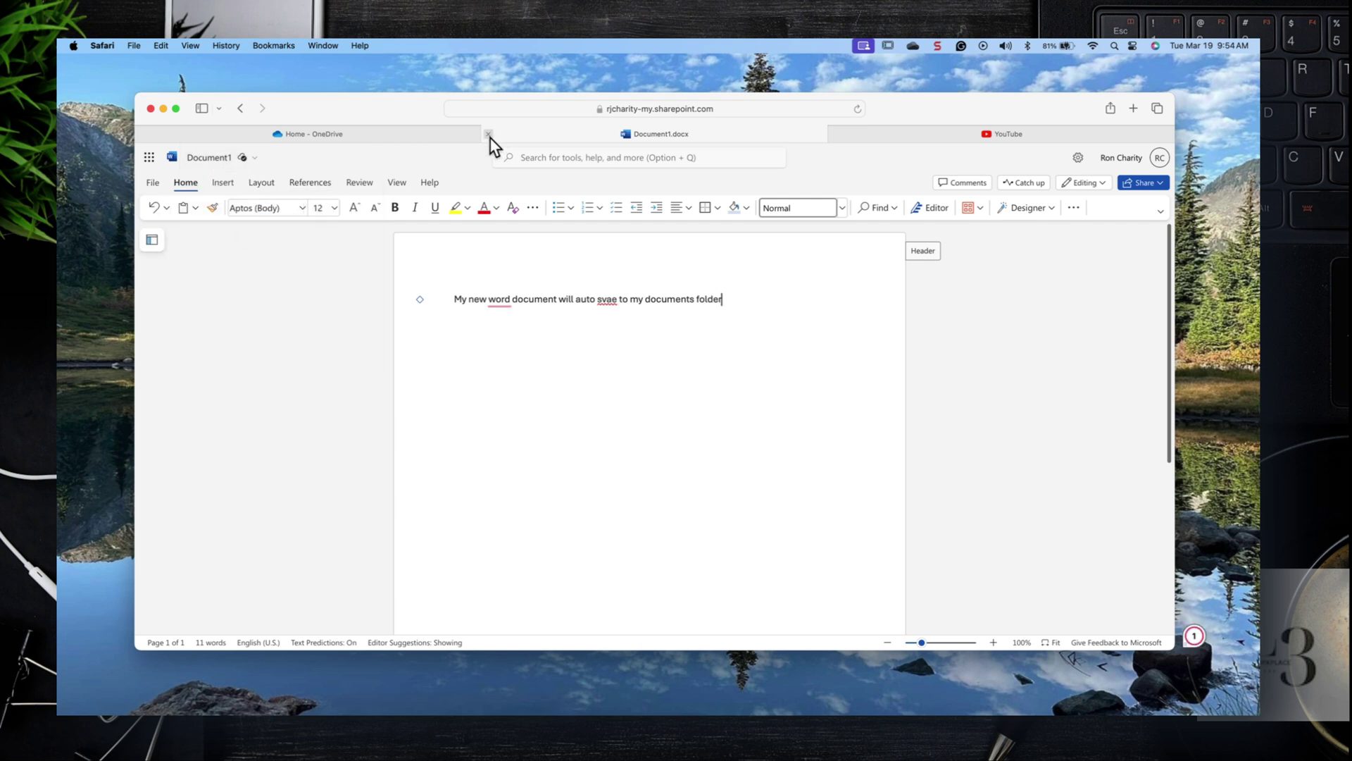
# - Return to the OneDrive Home tab, then open My files and scroll through its contents
pyautogui.click(428, 134)
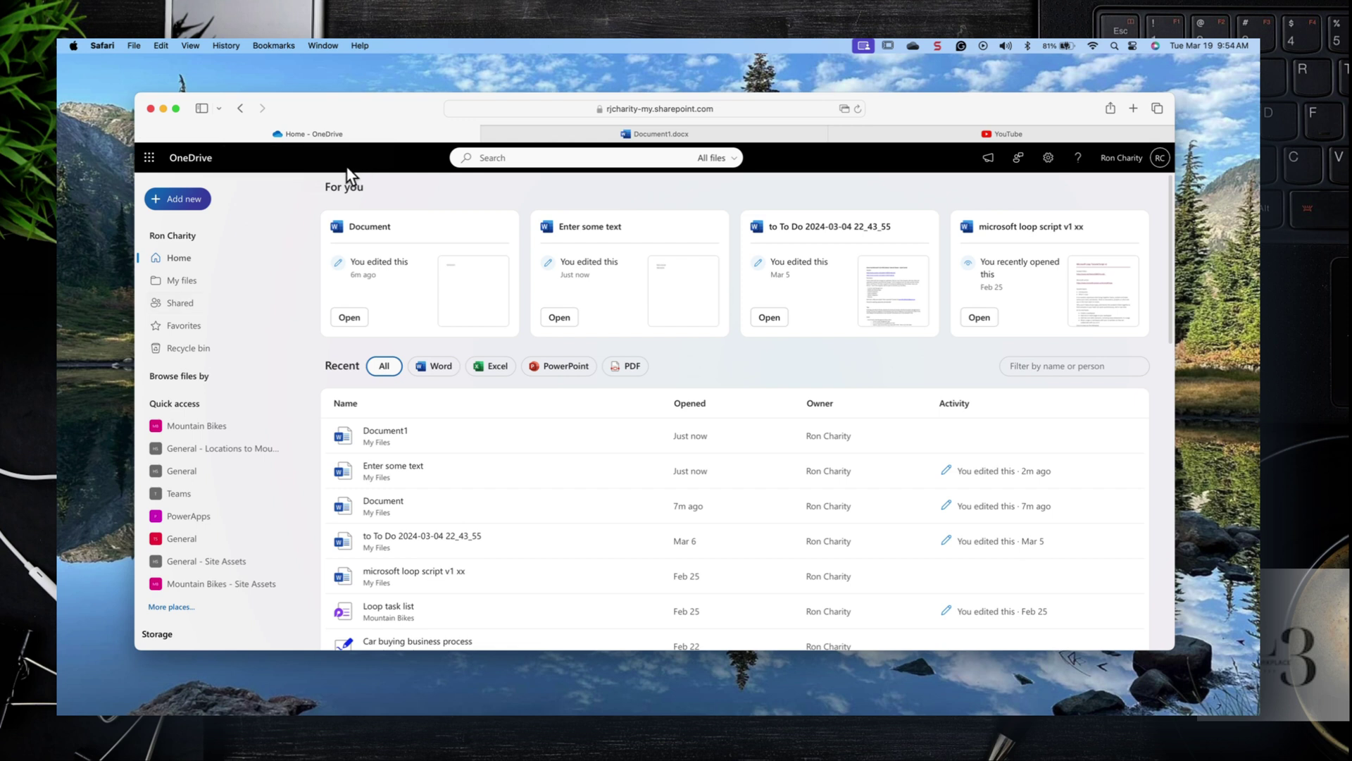
pyautogui.click(182, 282)
pyautogui.scroll(-3, 531, 377)
pyautogui.scroll(-5, 530, 377)
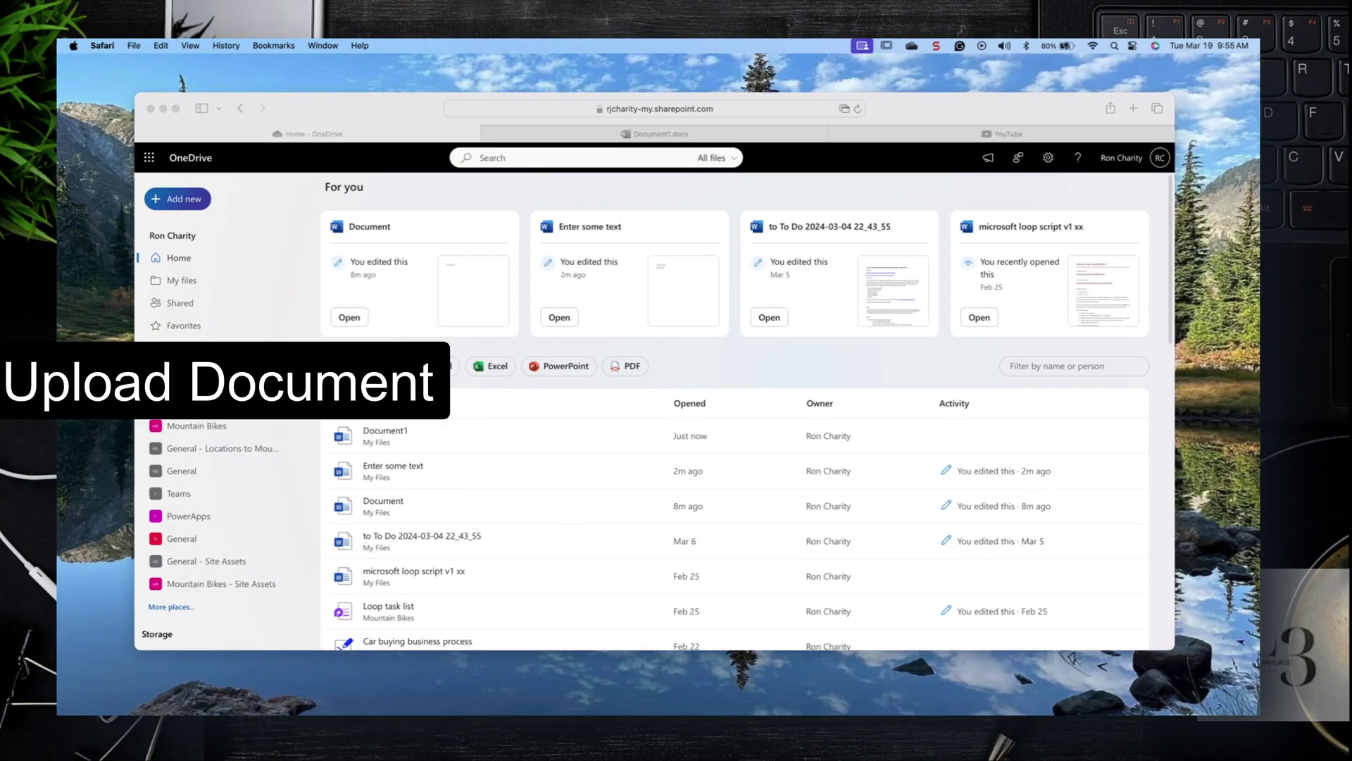
pyautogui.click(184, 282)
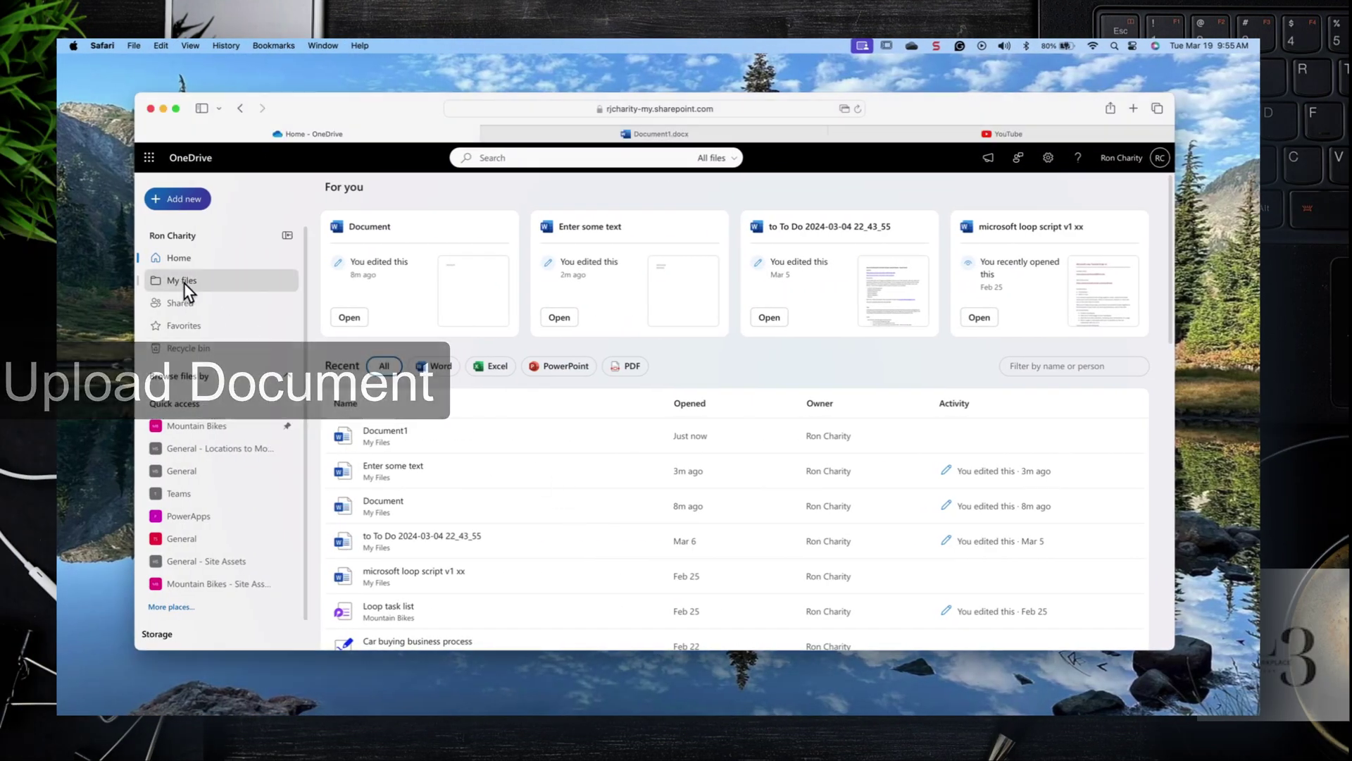
# - Upload onenote new 2024.docx from Downloads into My files via Add new > Files upload
pyautogui.click(187, 202)
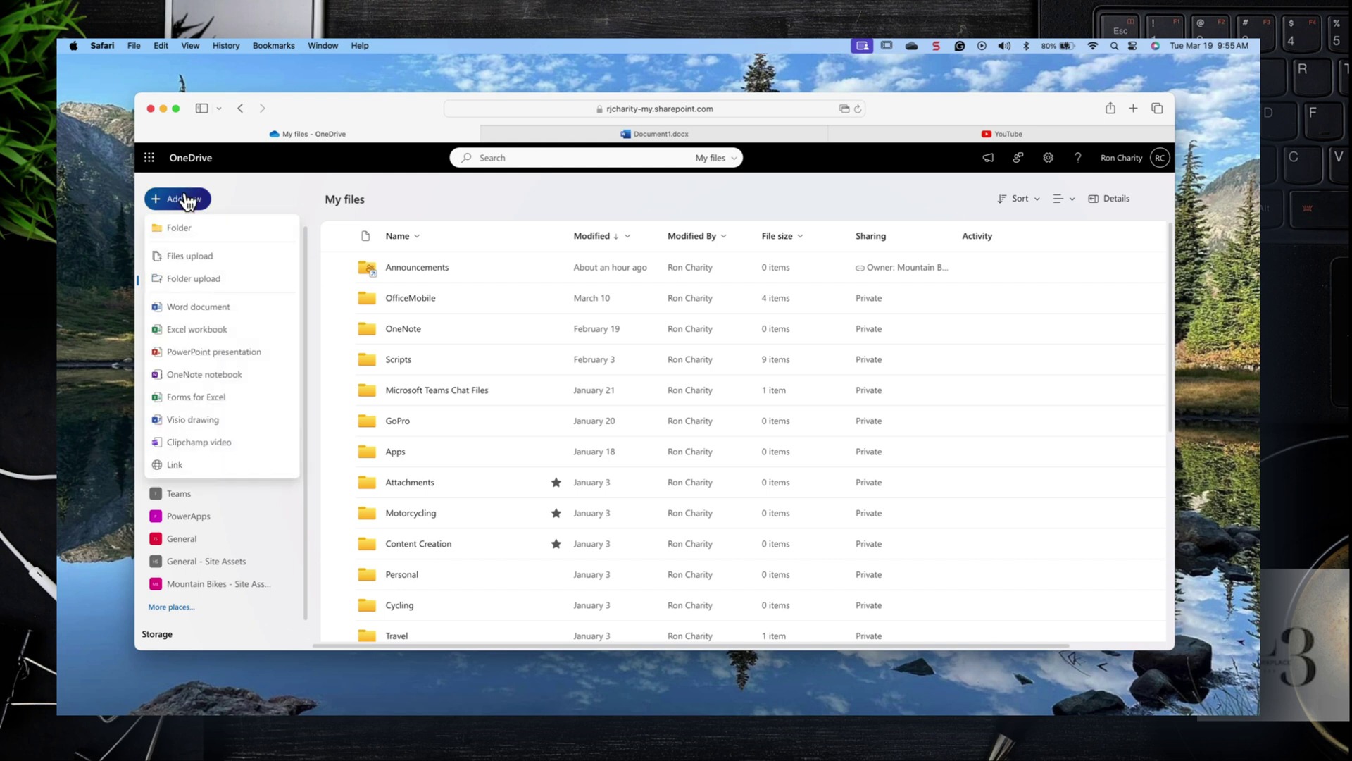
pyautogui.click(191, 261)
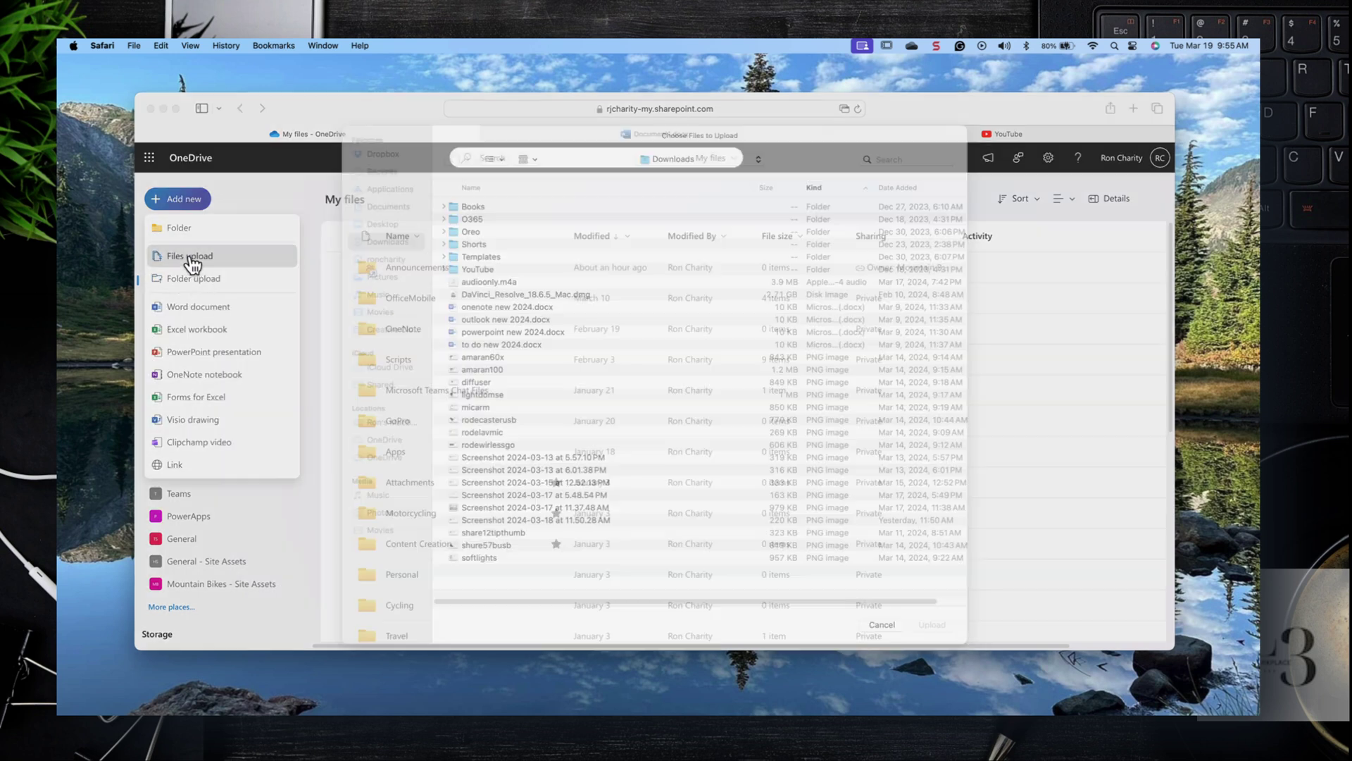
pyautogui.click(488, 328)
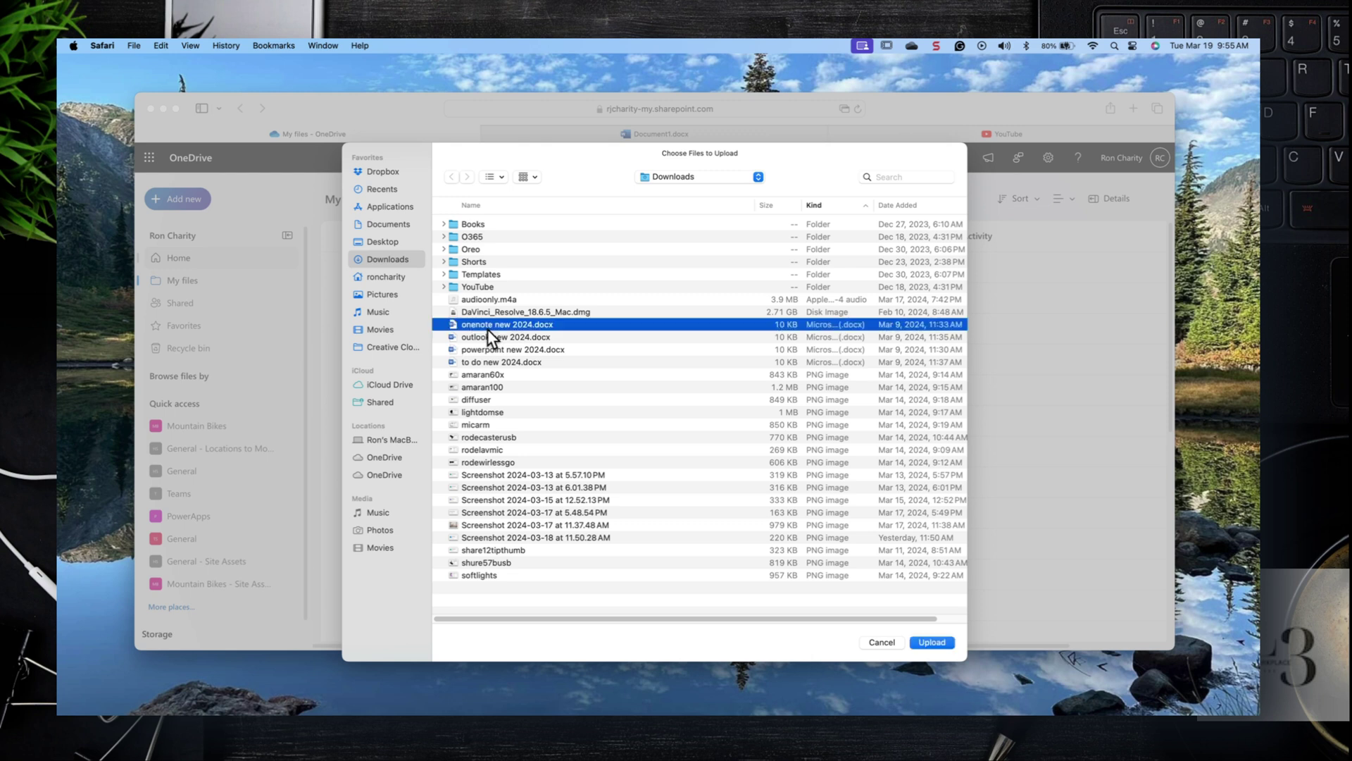
pyautogui.click(932, 643)
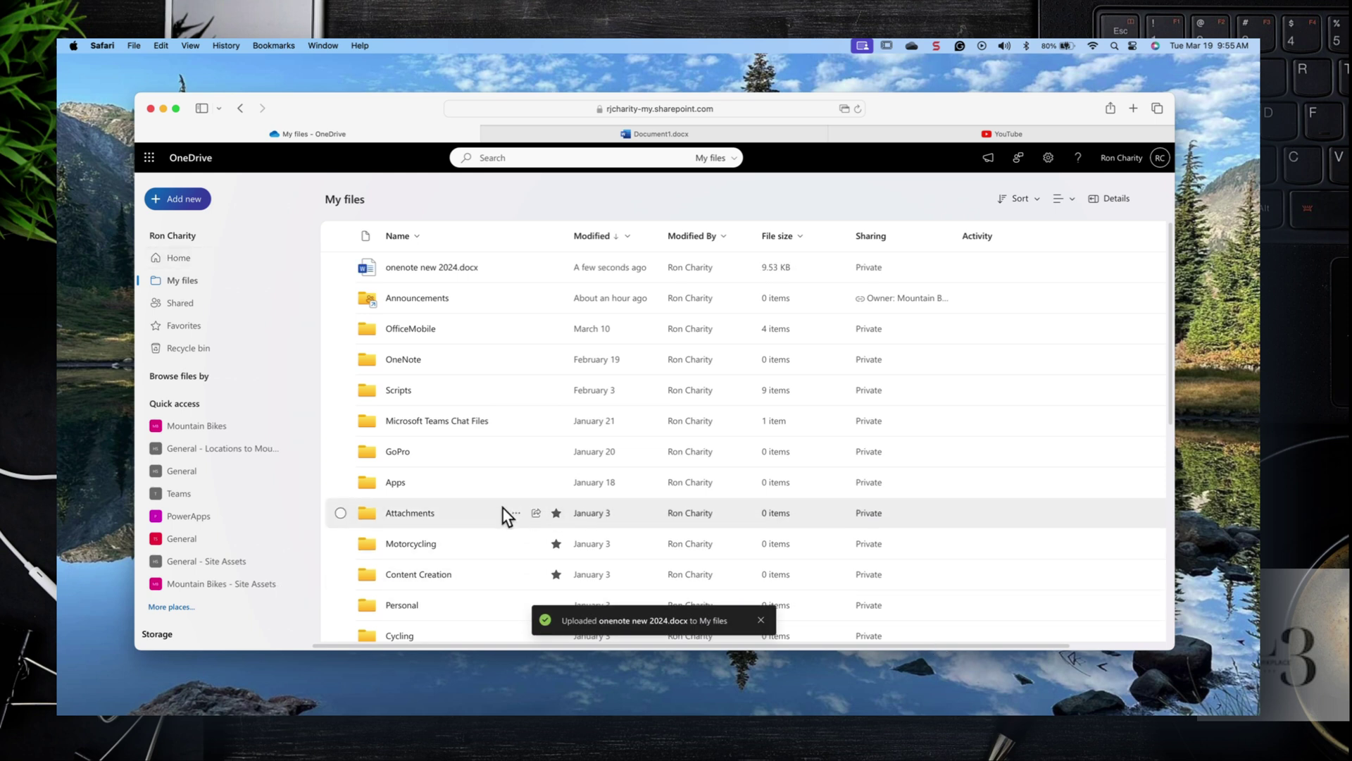
pyautogui.scroll(-10, 501, 505)
pyautogui.scroll(-2, 502, 507)
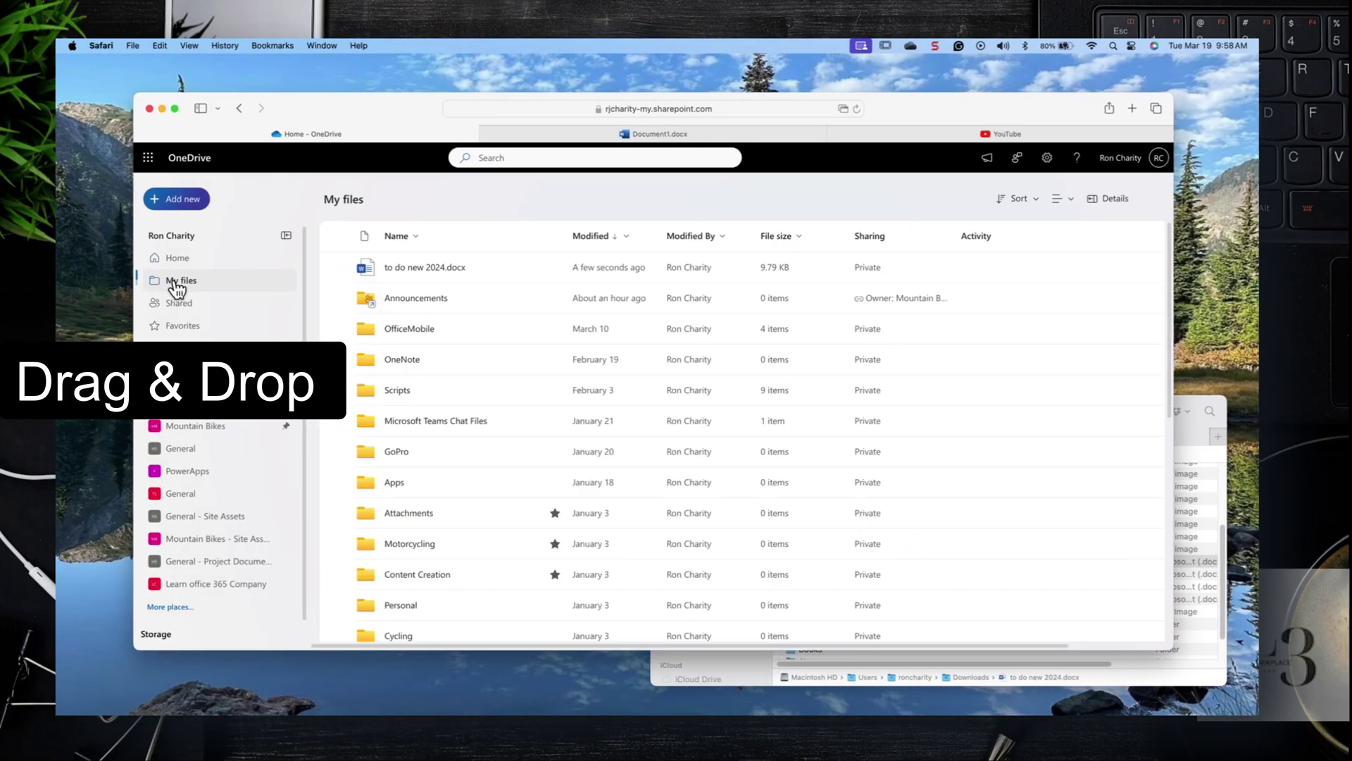
# - Drag outlook new 2024.docx from the Finder Downloads window into the My files list
pyautogui.click(176, 281)
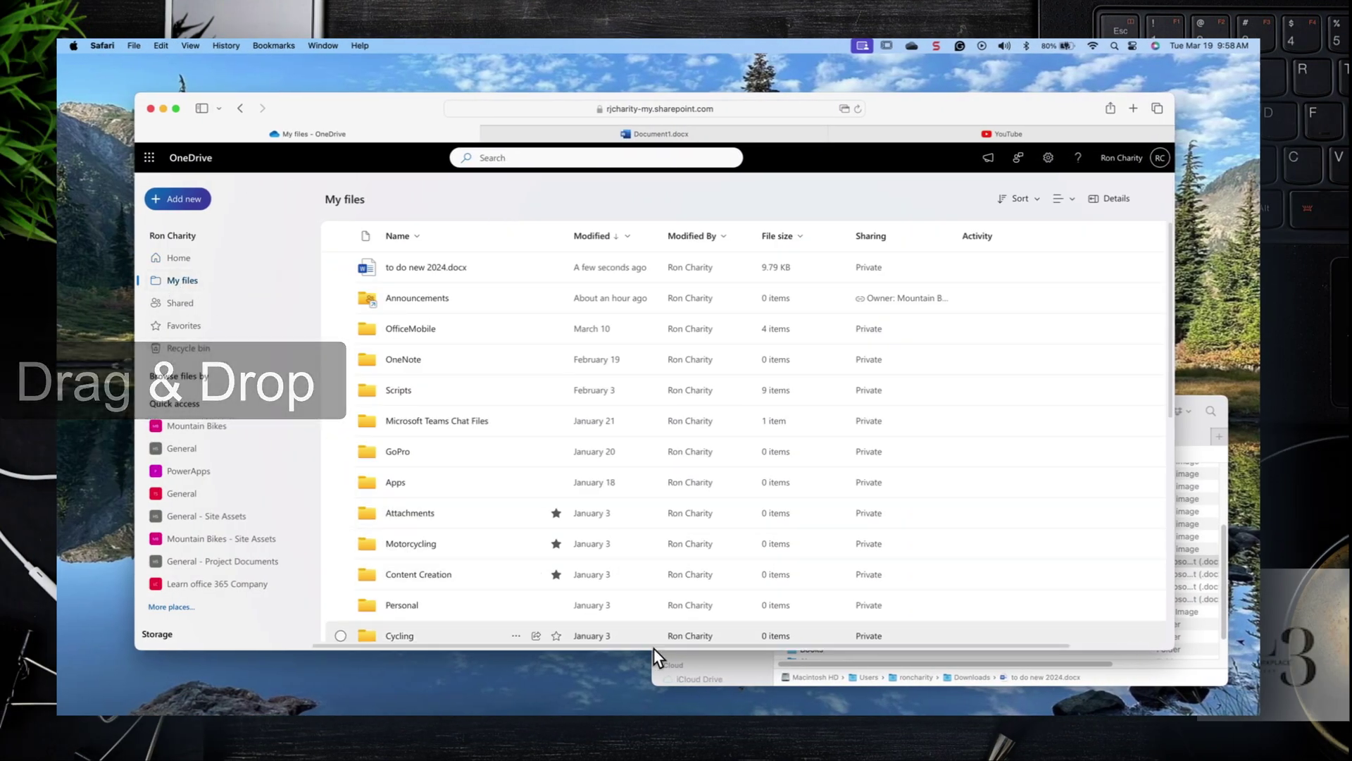
pyautogui.click(741, 668)
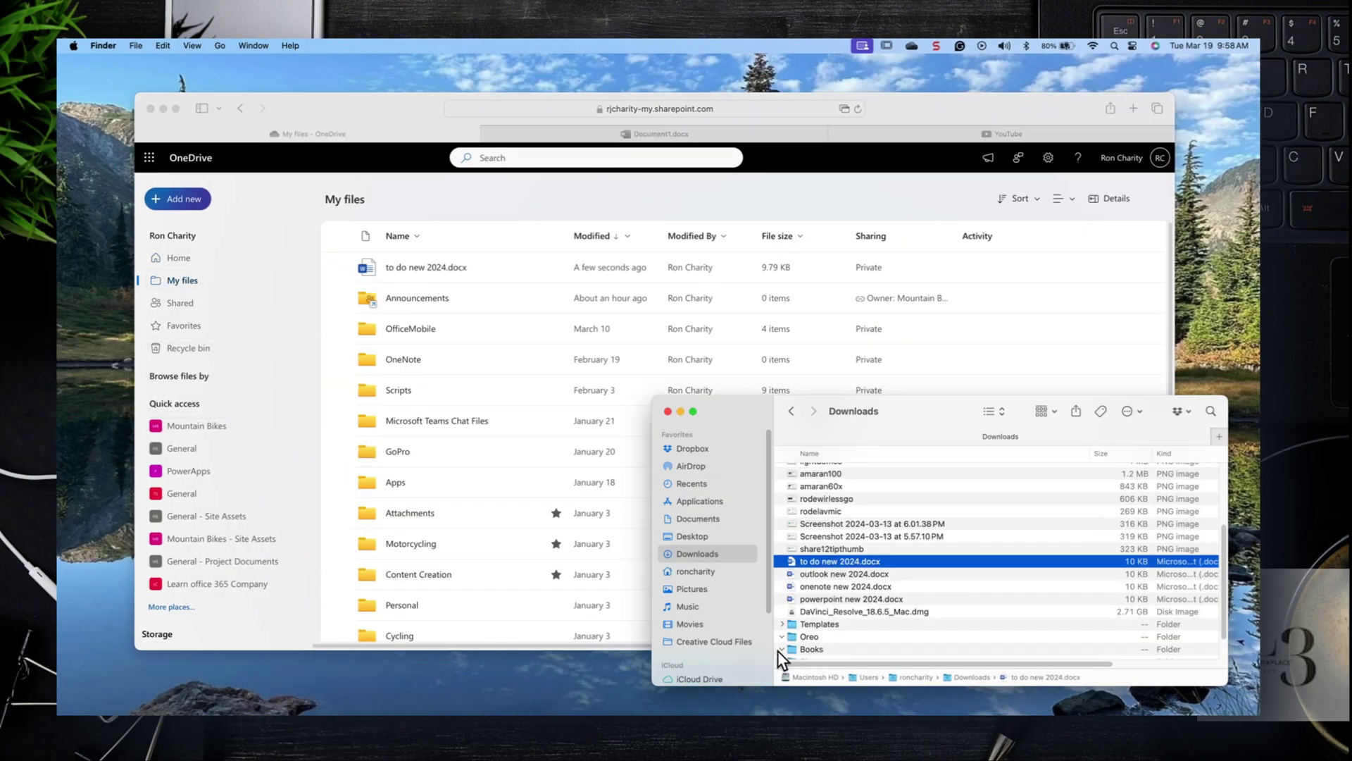
pyautogui.click(817, 576)
pyautogui.moveTo(817, 576); pyautogui.dragTo(474, 259)
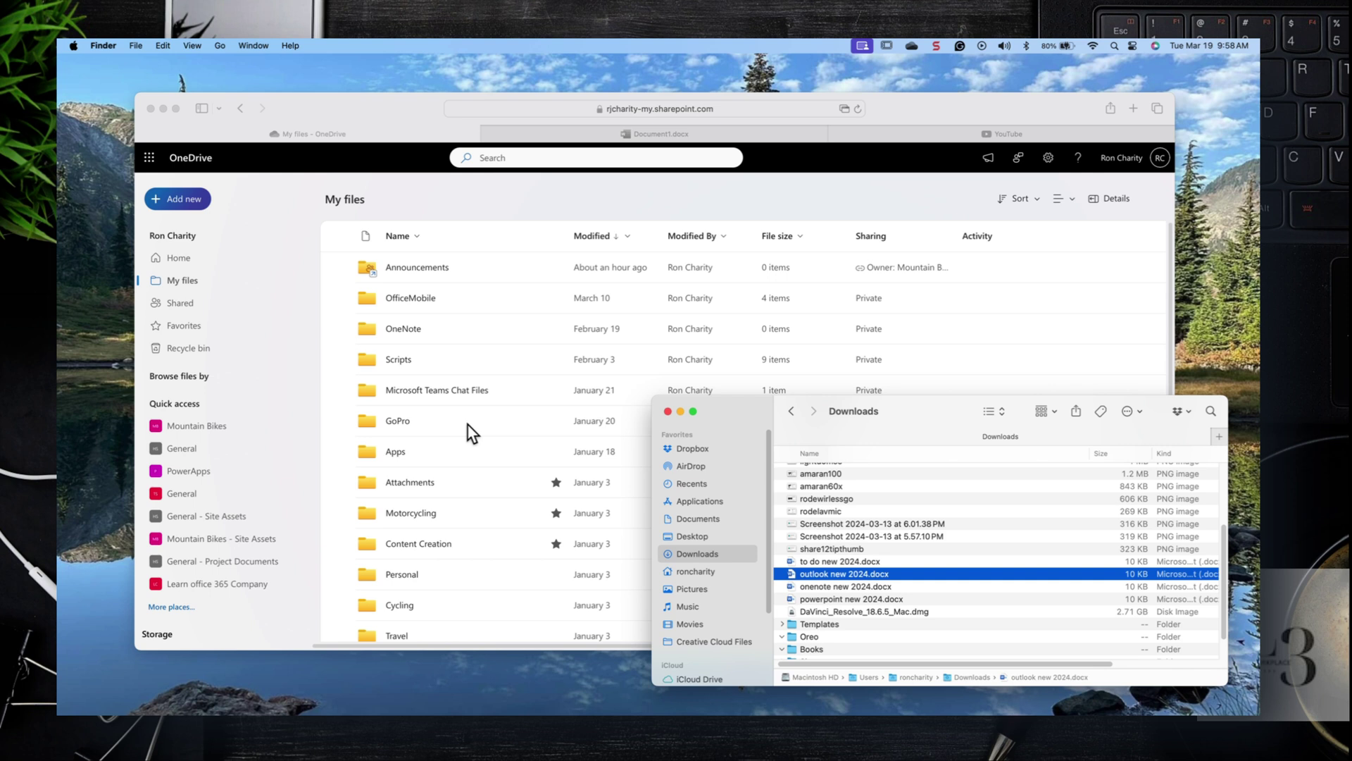
pyautogui.scroll(-5, 467, 424)
pyautogui.scroll(5, 467, 424)
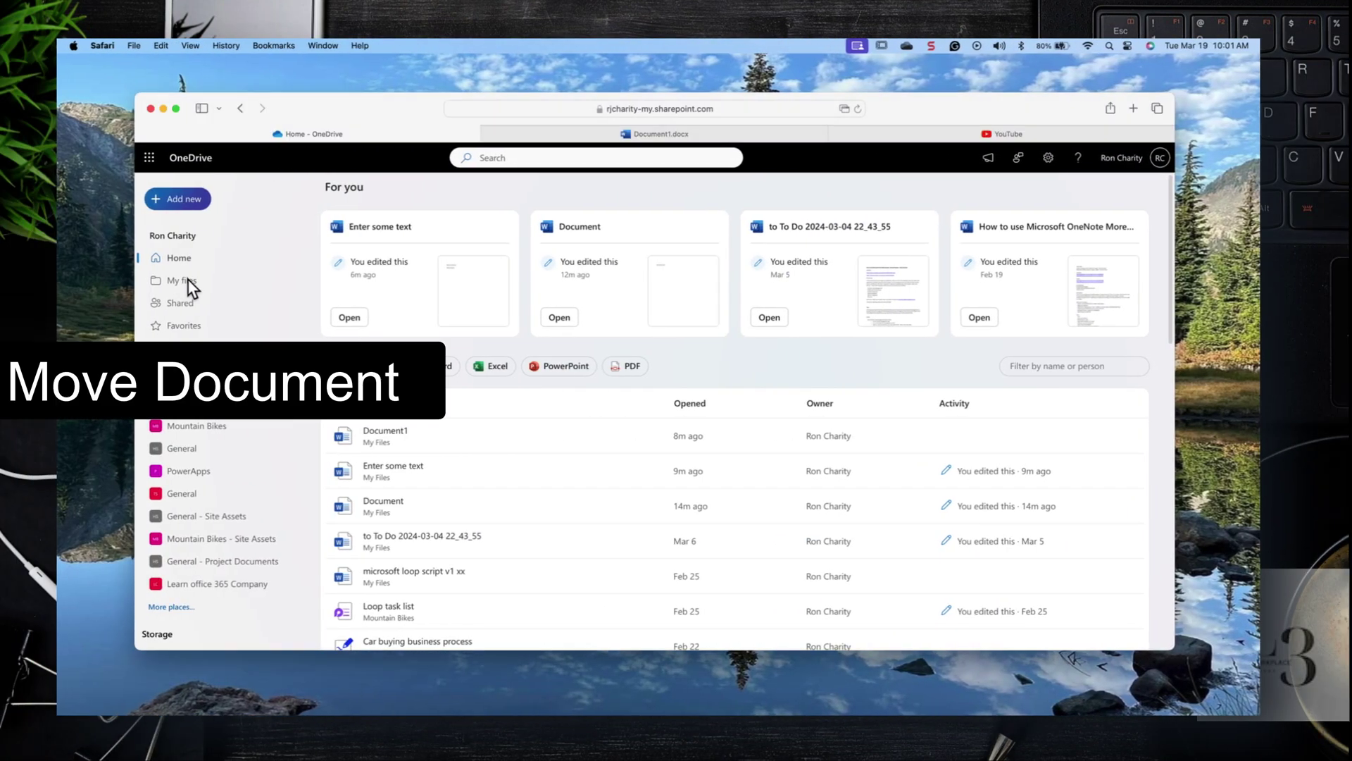
pyautogui.click(40, 279)
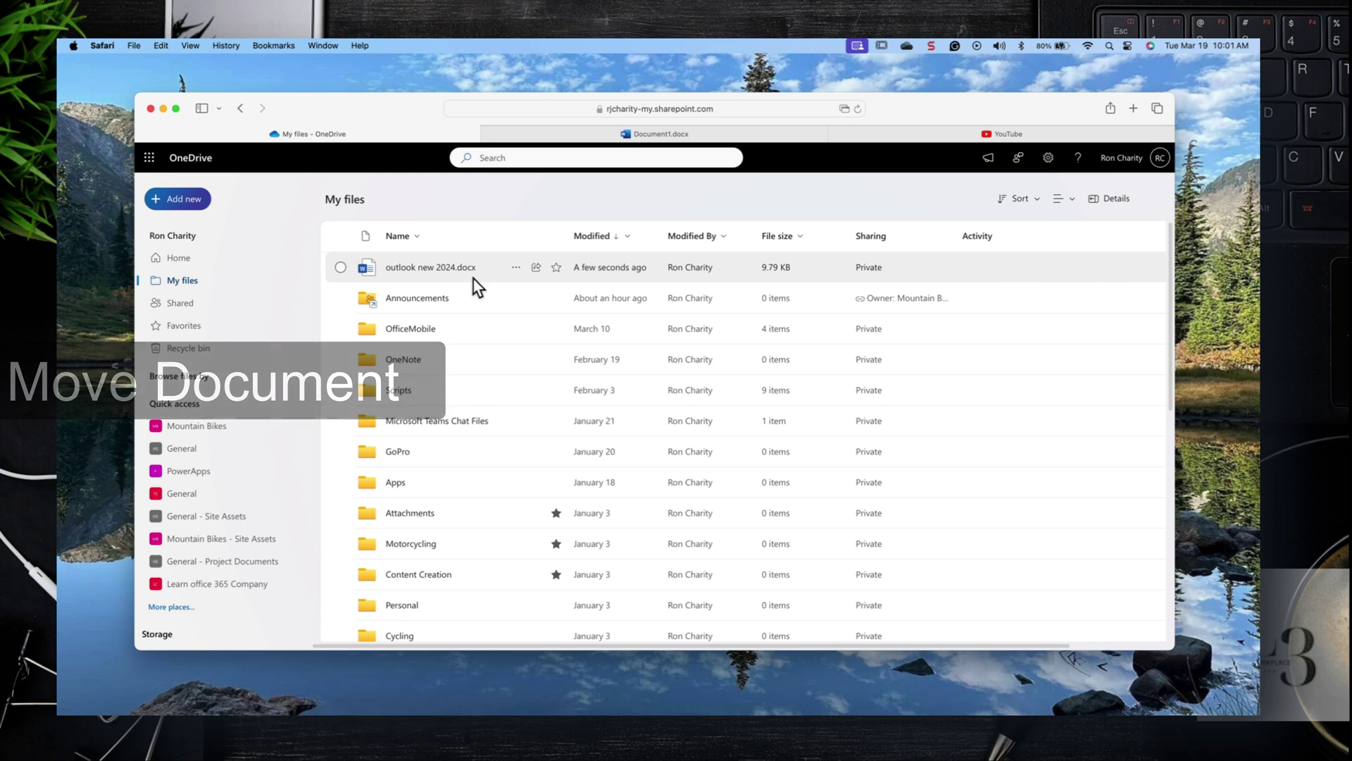
# - Move outlook new 2024.docx into the Personal folder and open that folder to confirm it
pyautogui.click(517, 268)
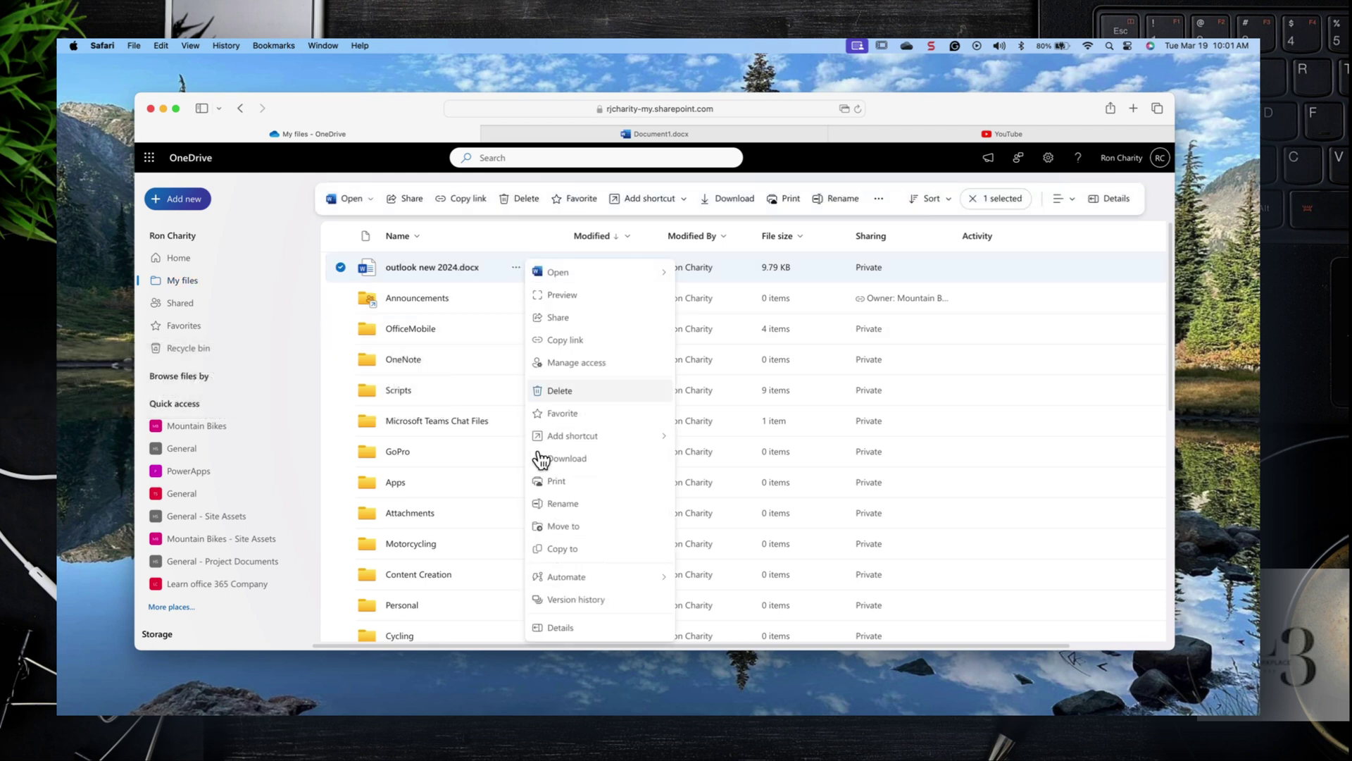
pyautogui.click(568, 528)
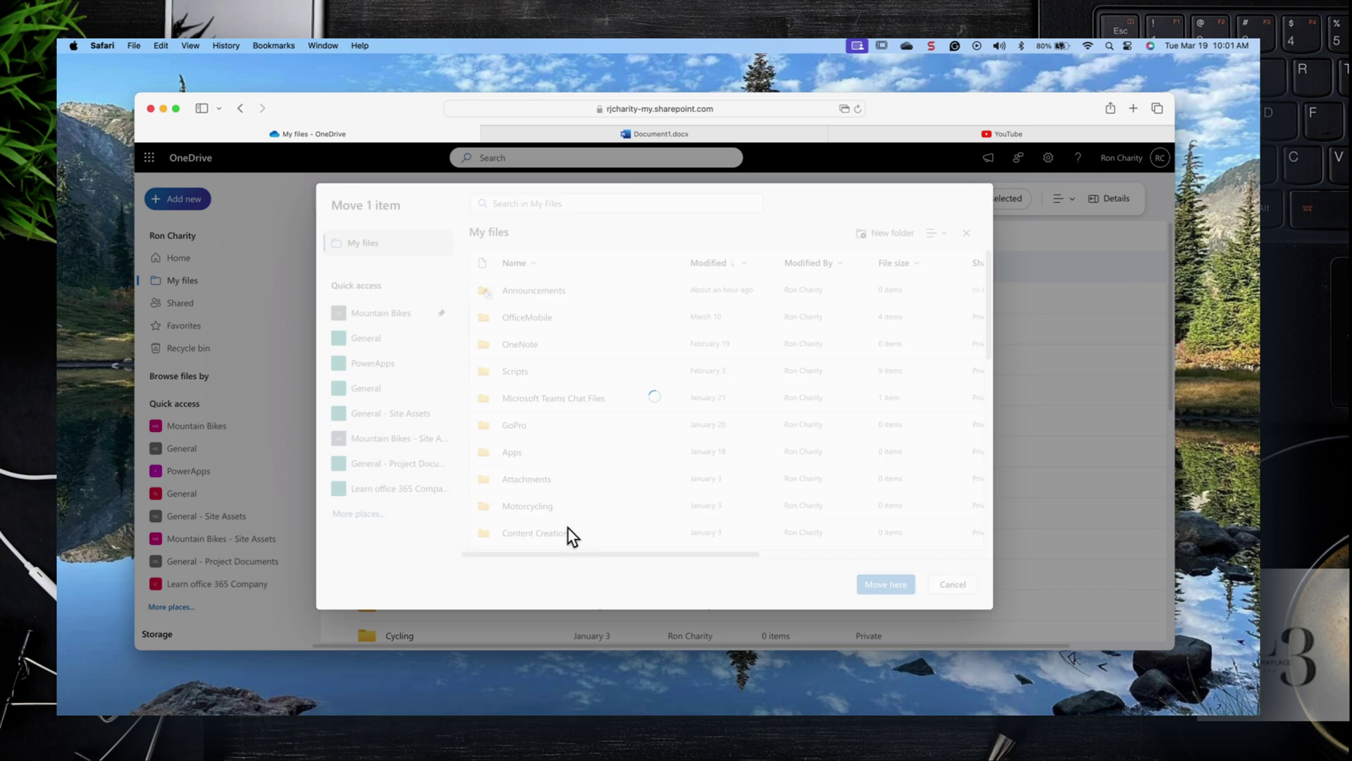
pyautogui.scroll(-3, 568, 527)
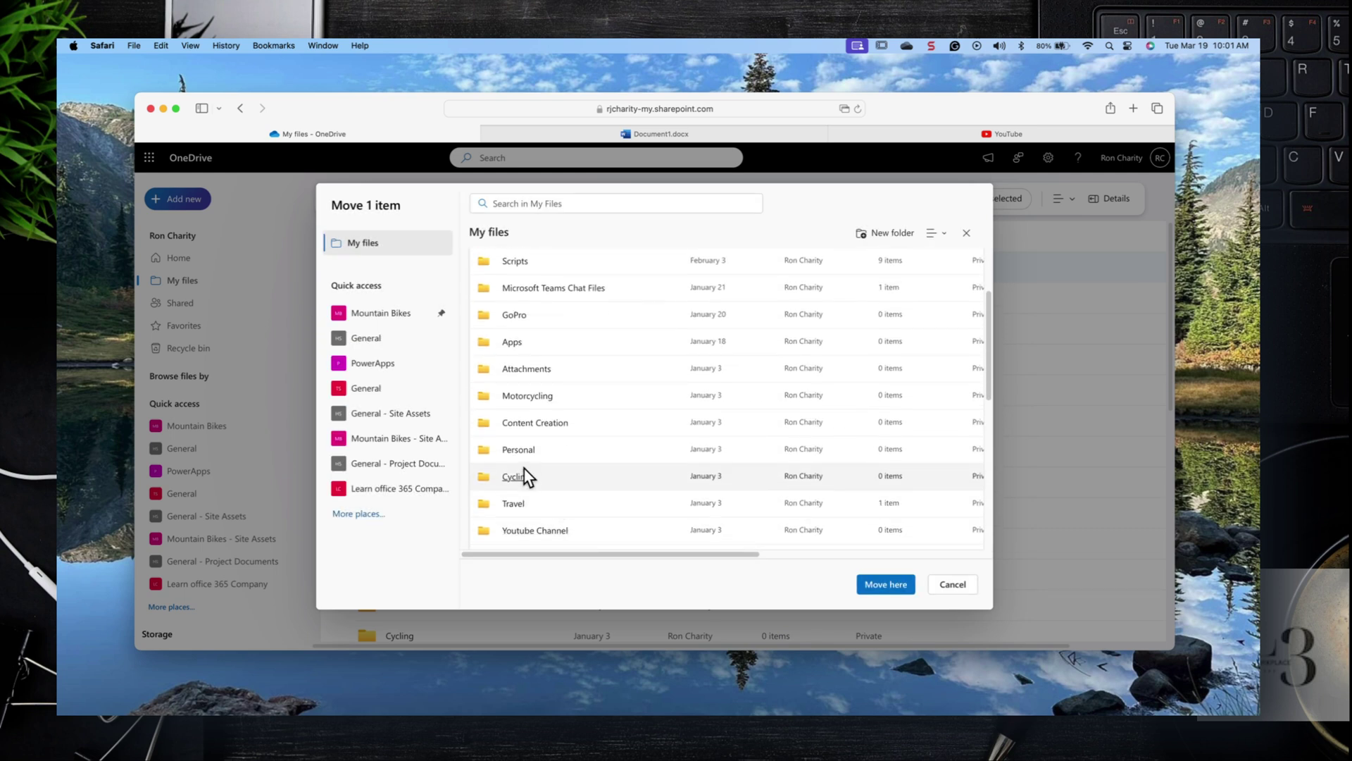
pyautogui.click(522, 449)
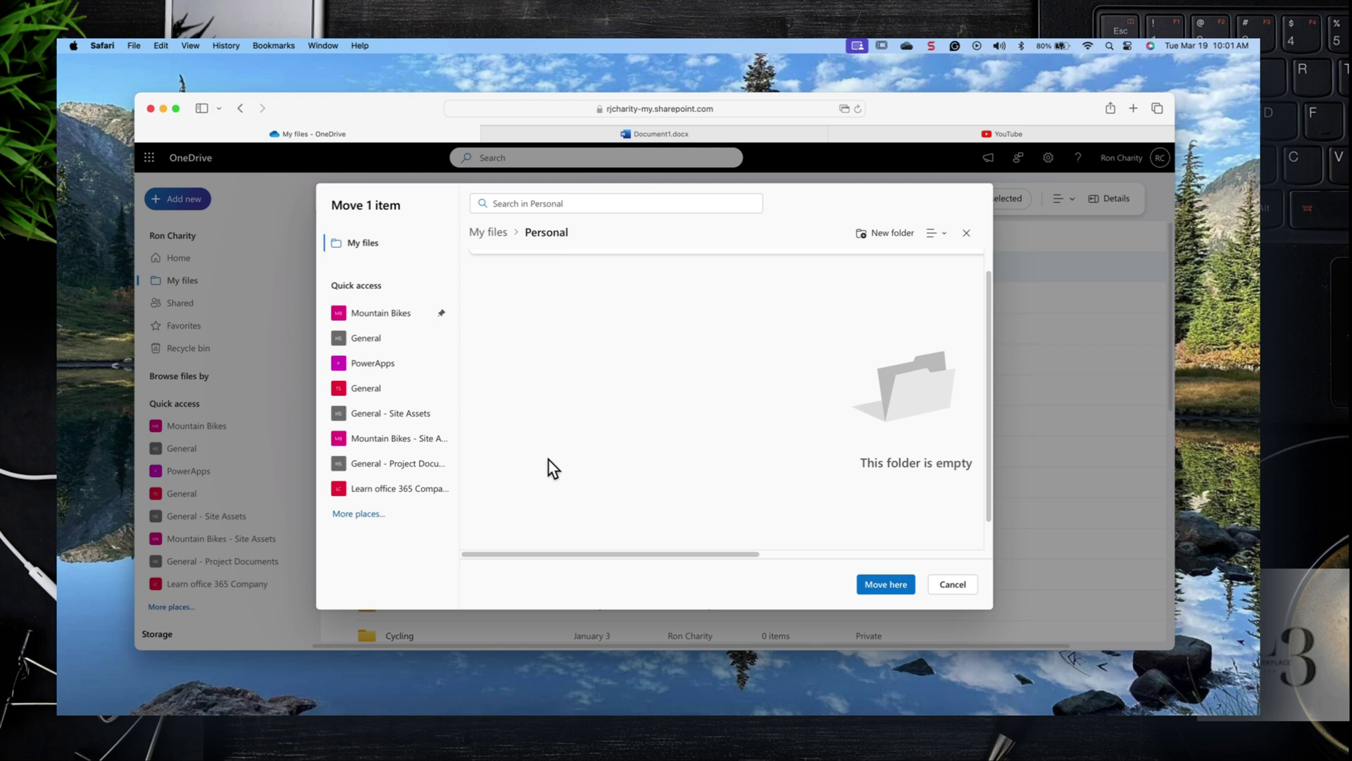
pyautogui.click(885, 585)
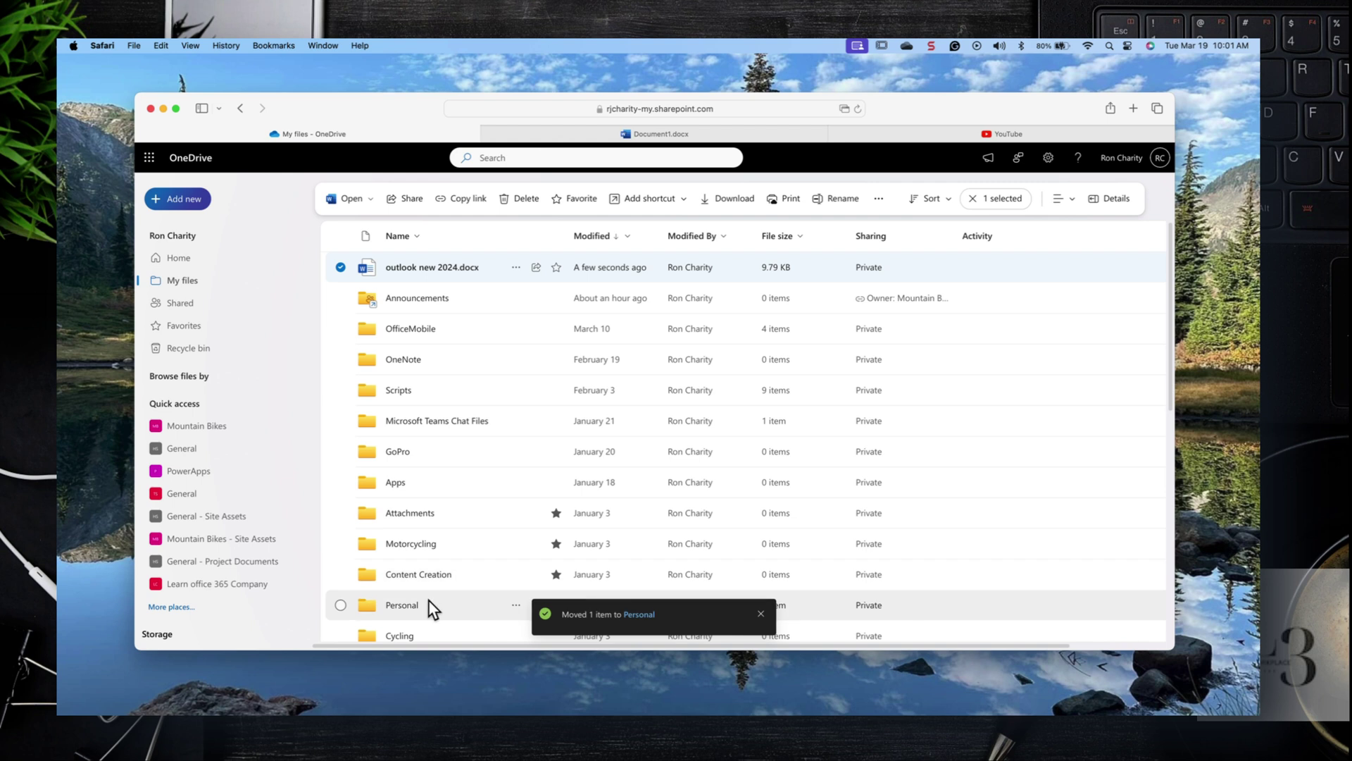
pyautogui.click(407, 605)
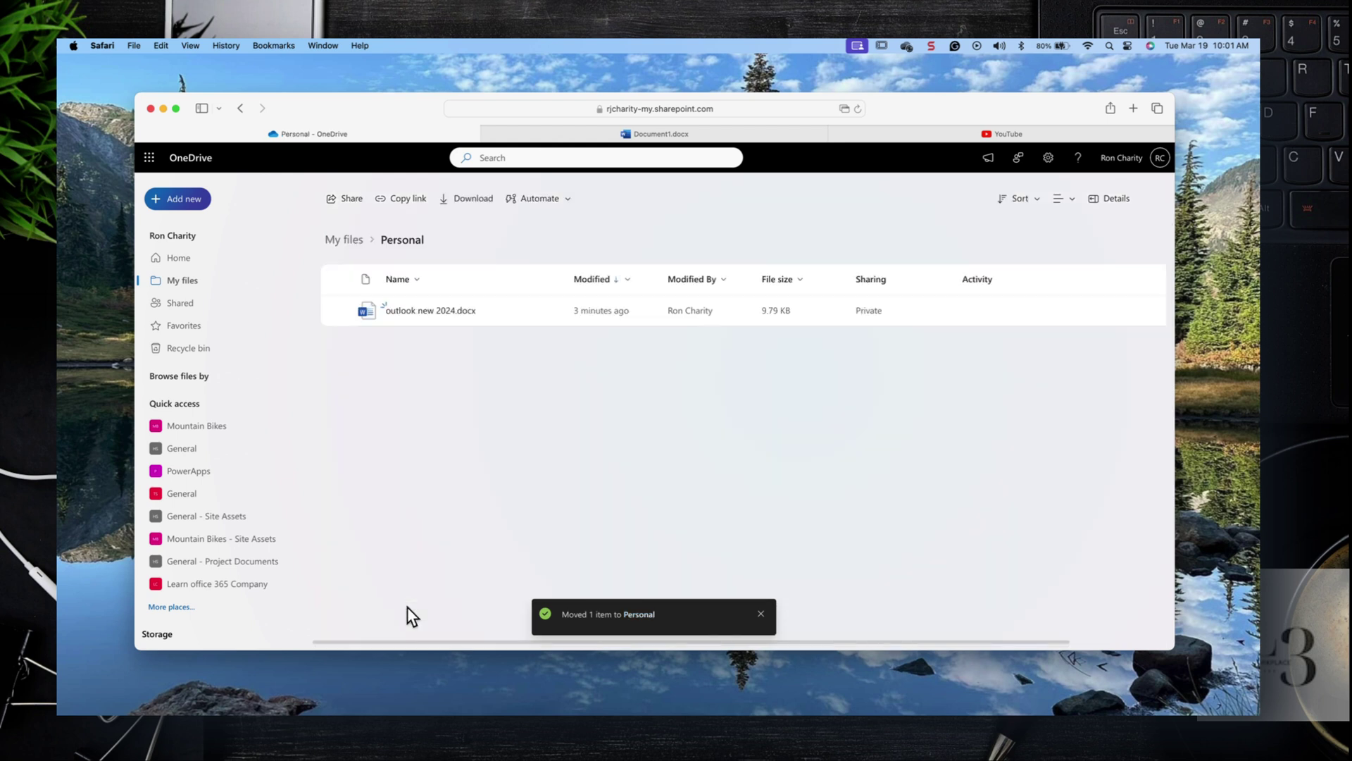
pyautogui.click(931, 47)
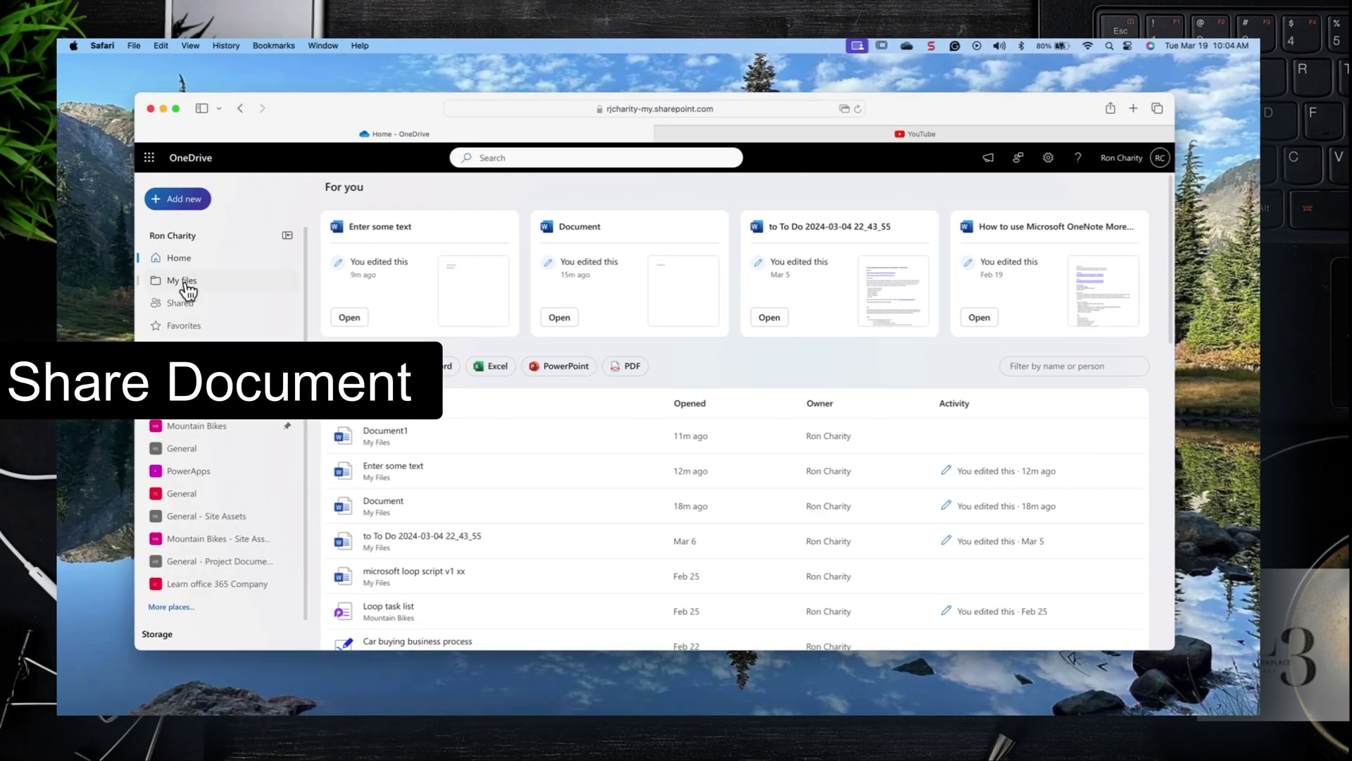
# - Share to do new 2024.docx with the suggested colleague, setting their permission to Can view
pyautogui.click(126, 283)
pyautogui.scroll(-10, 445, 492)
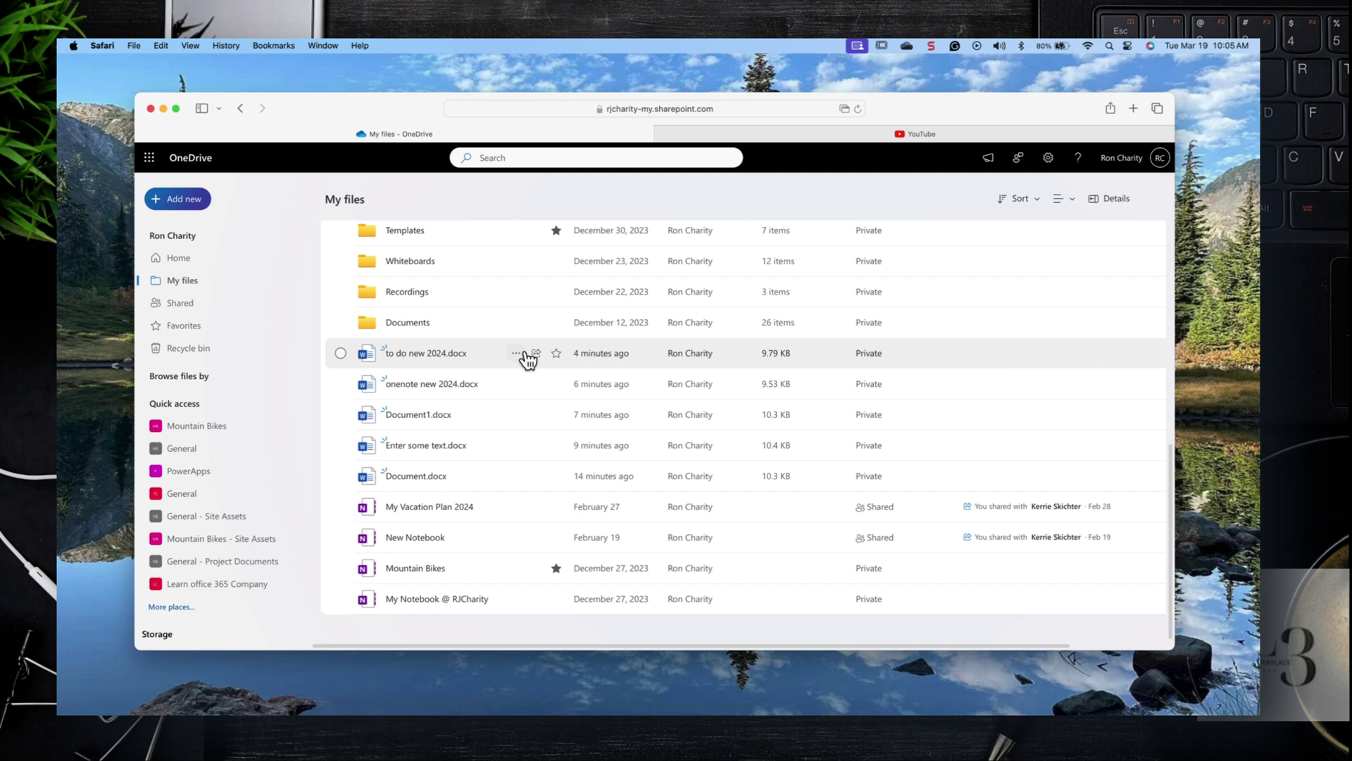
pyautogui.click(535, 352)
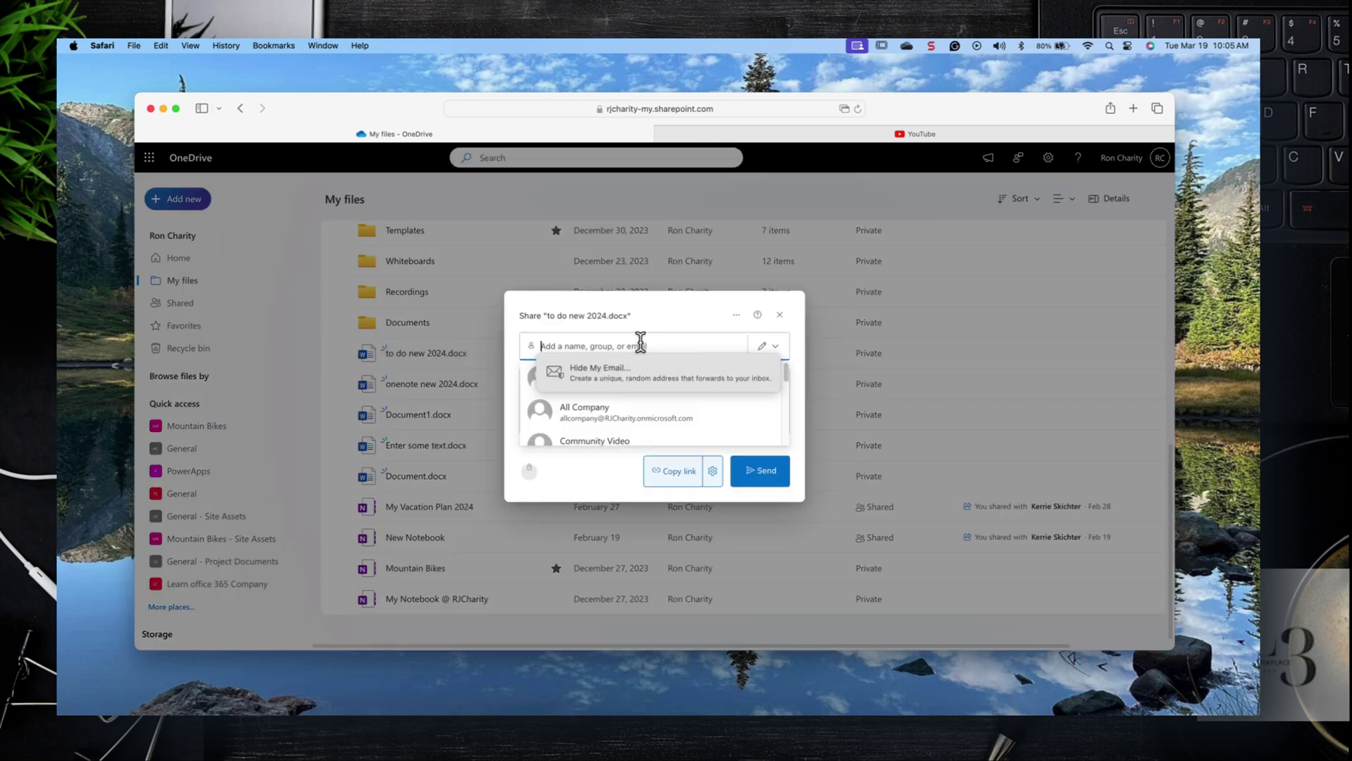
pyautogui.write('ks')
pyautogui.click(642, 382)
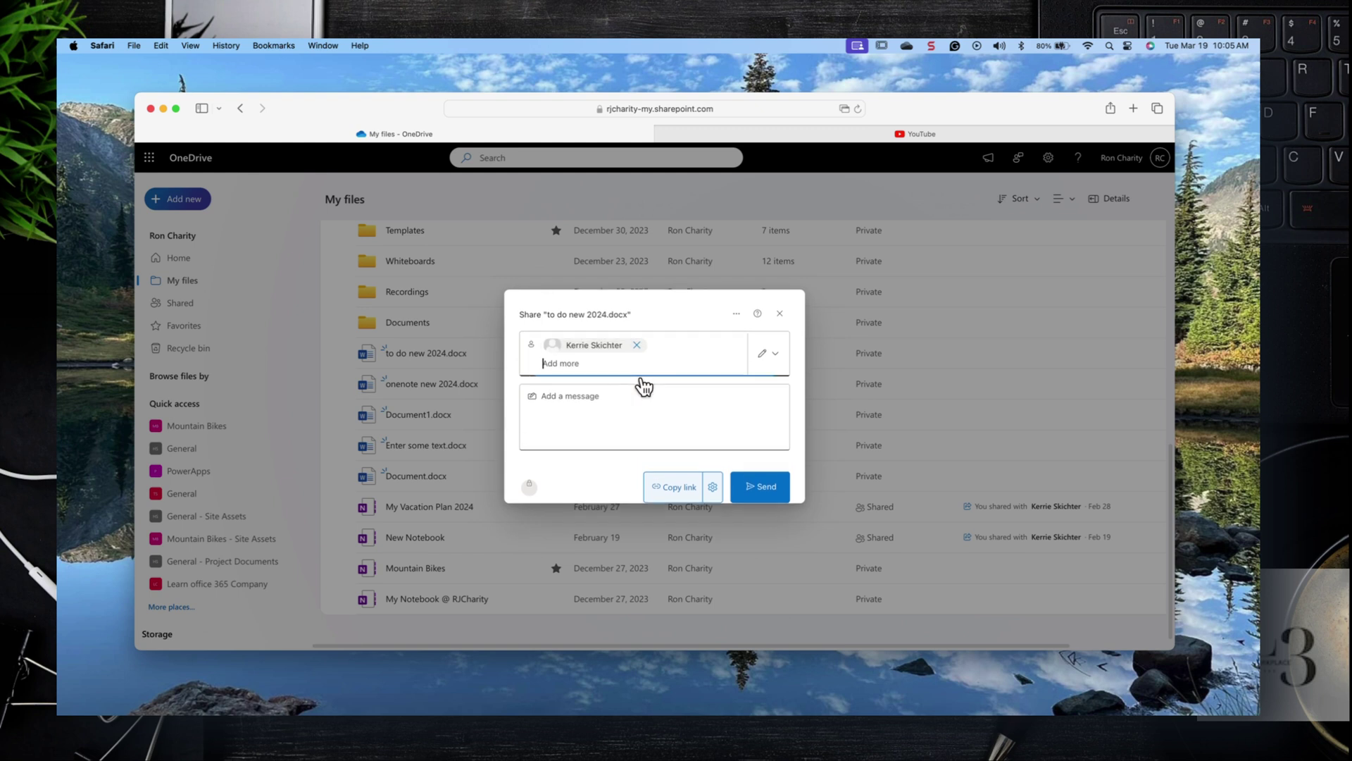
pyautogui.click(774, 350)
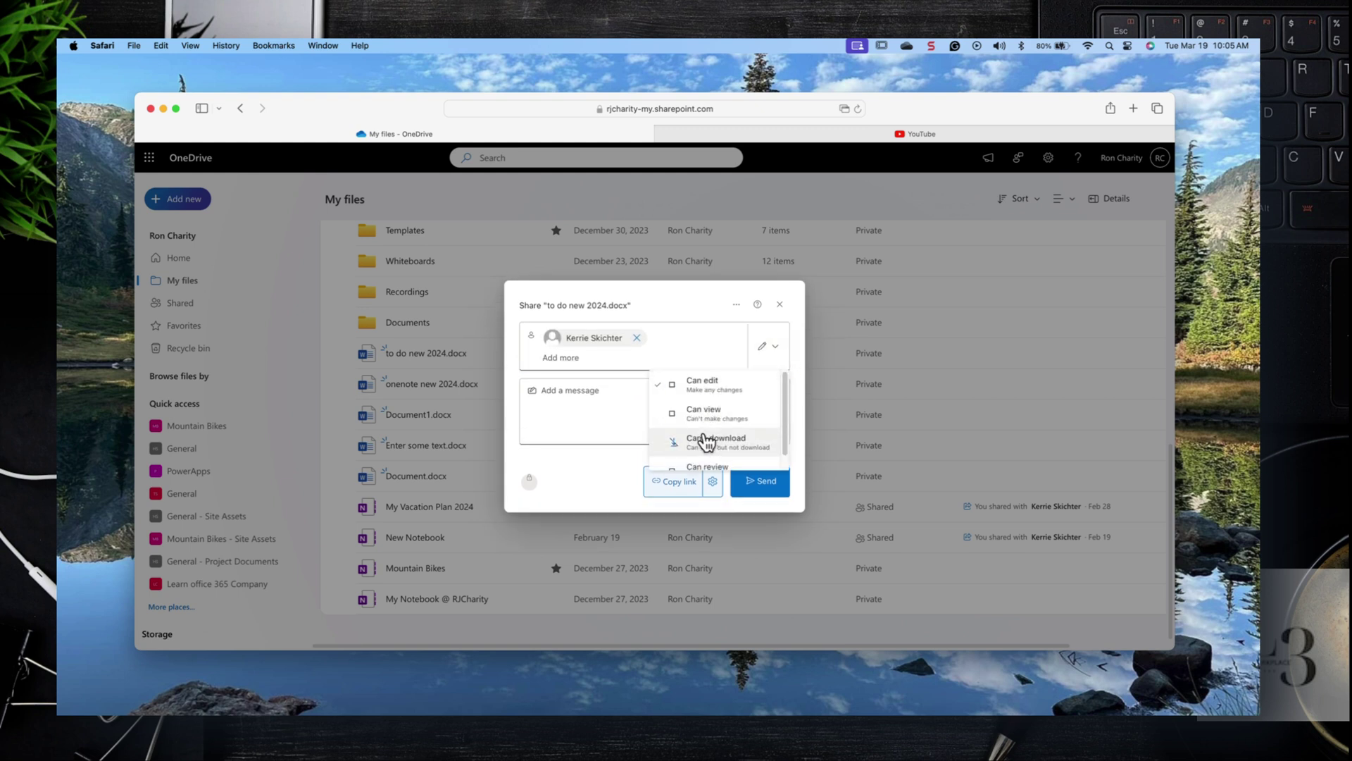
pyautogui.scroll(-1, 710, 452)
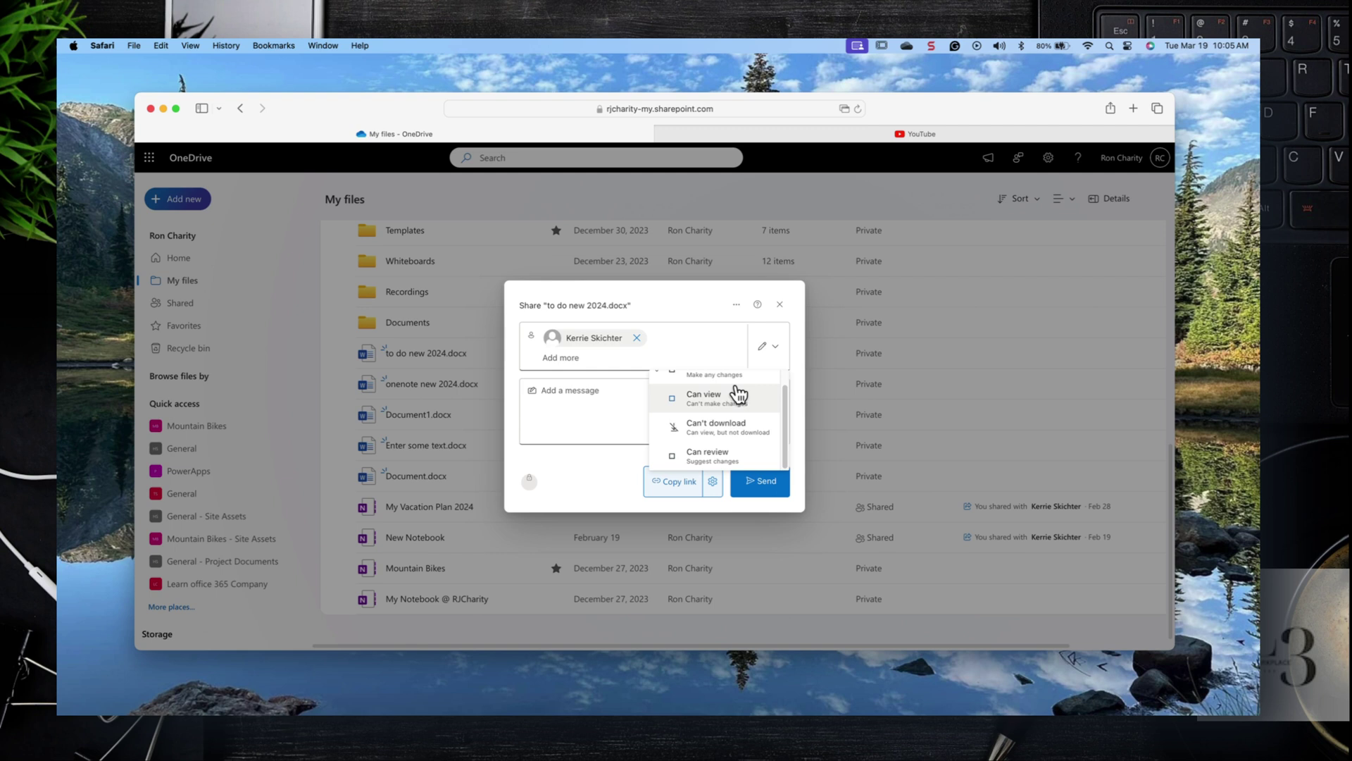
pyautogui.click(709, 408)
# - Add the note 'Please read and provide feedback via email. thanks' and send the invitation
pyautogui.click(664, 395)
pyautogui.write('Please read and provide')
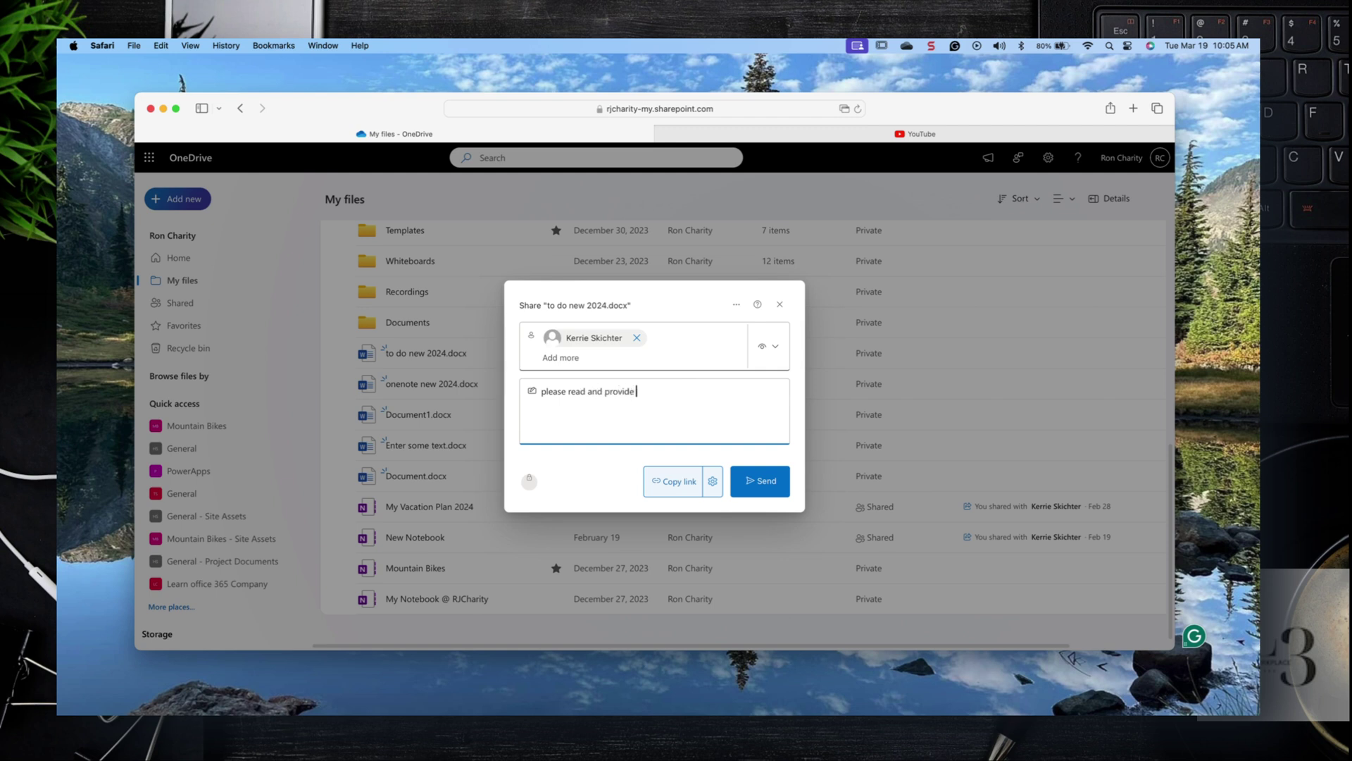
pyautogui.write(' feedback via email. thanks')
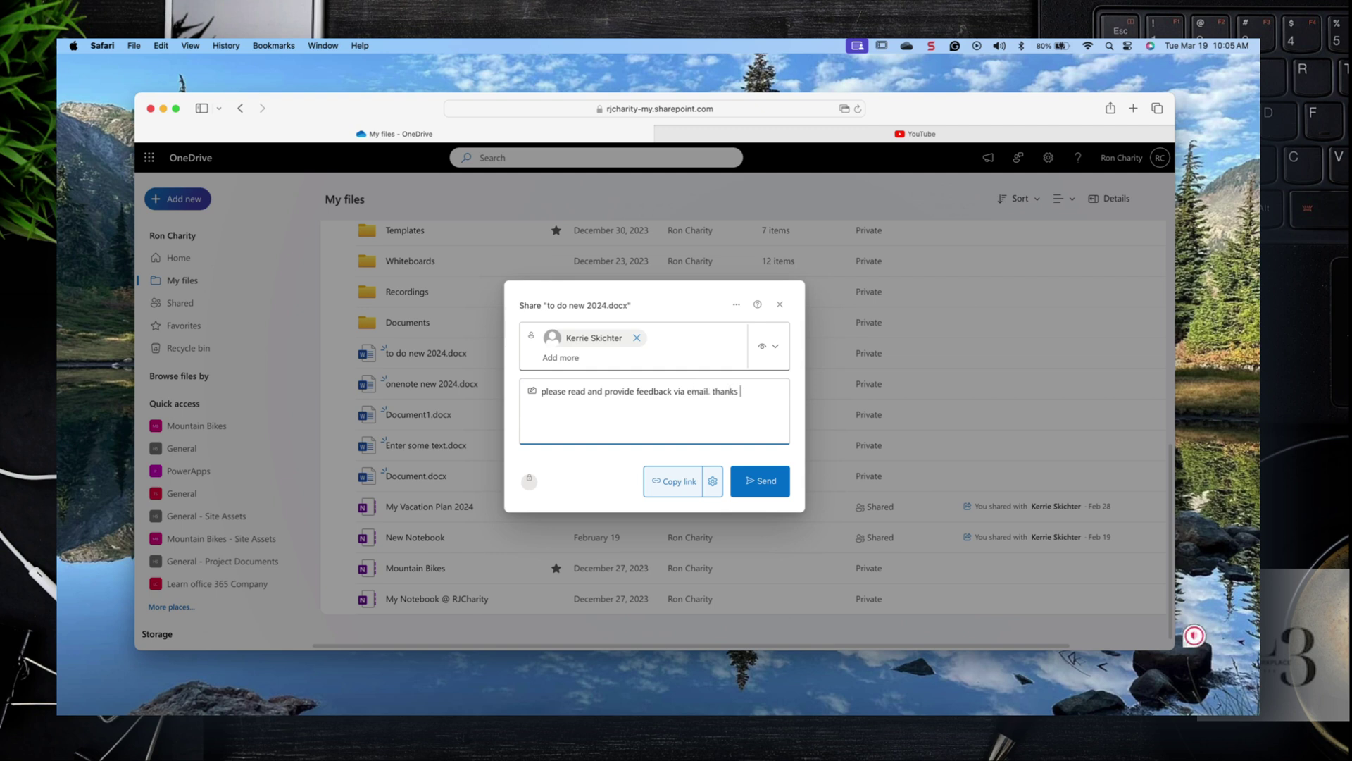
pyautogui.click(768, 489)
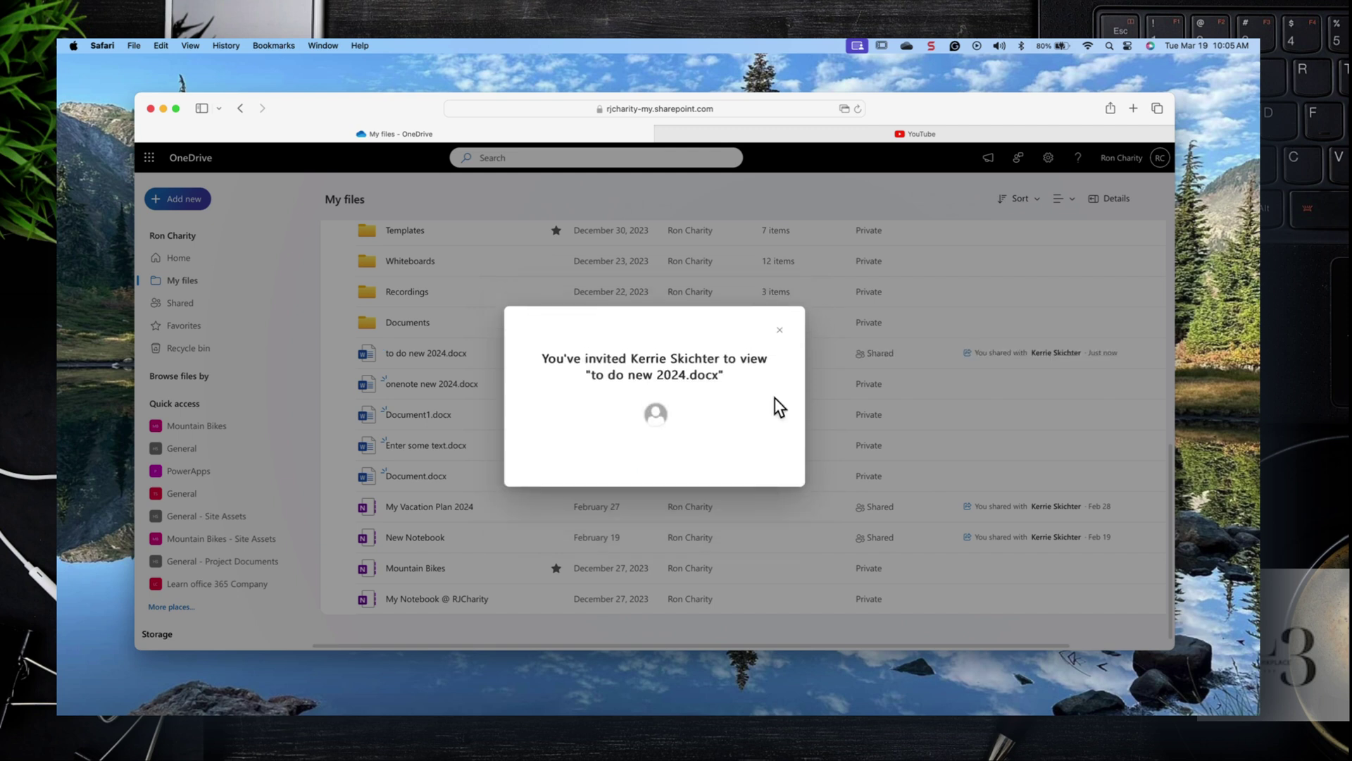
pyautogui.click(931, 46)
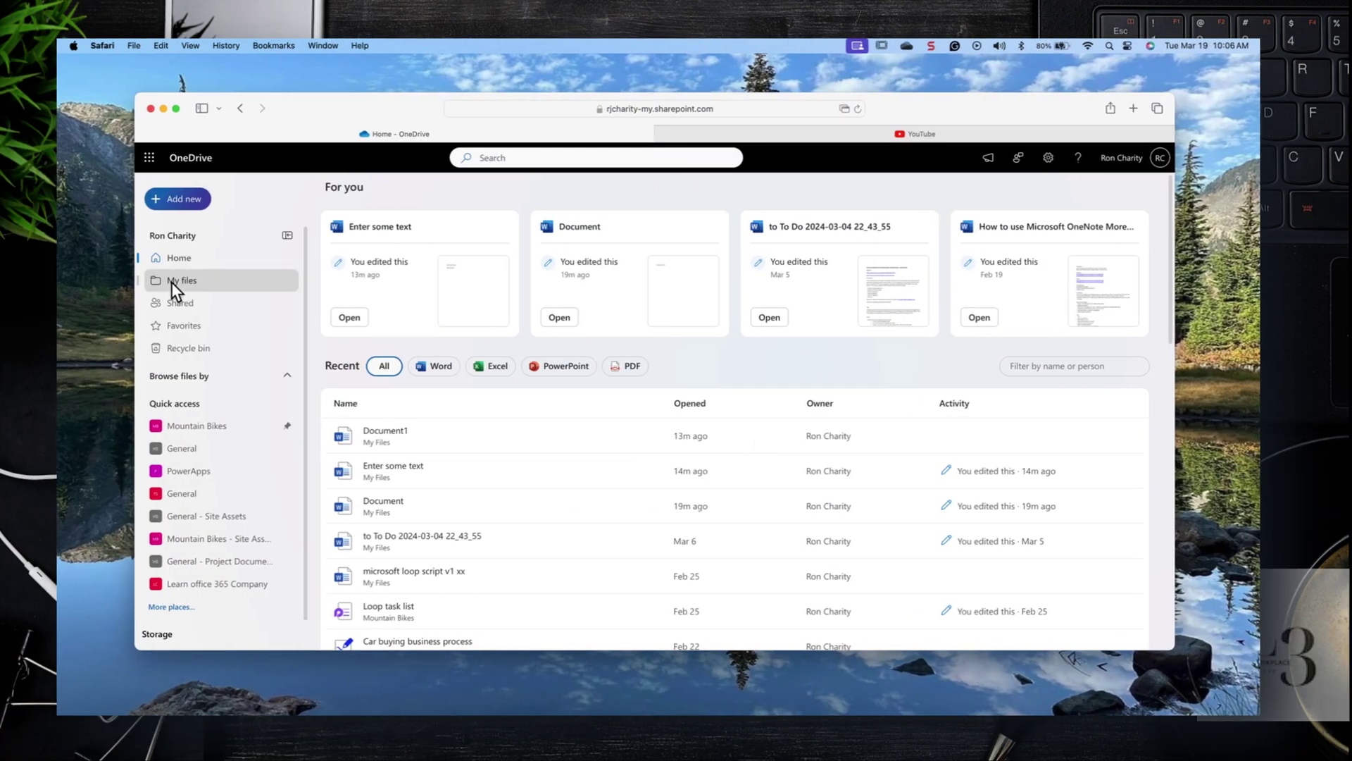
pyautogui.click(210, 280)
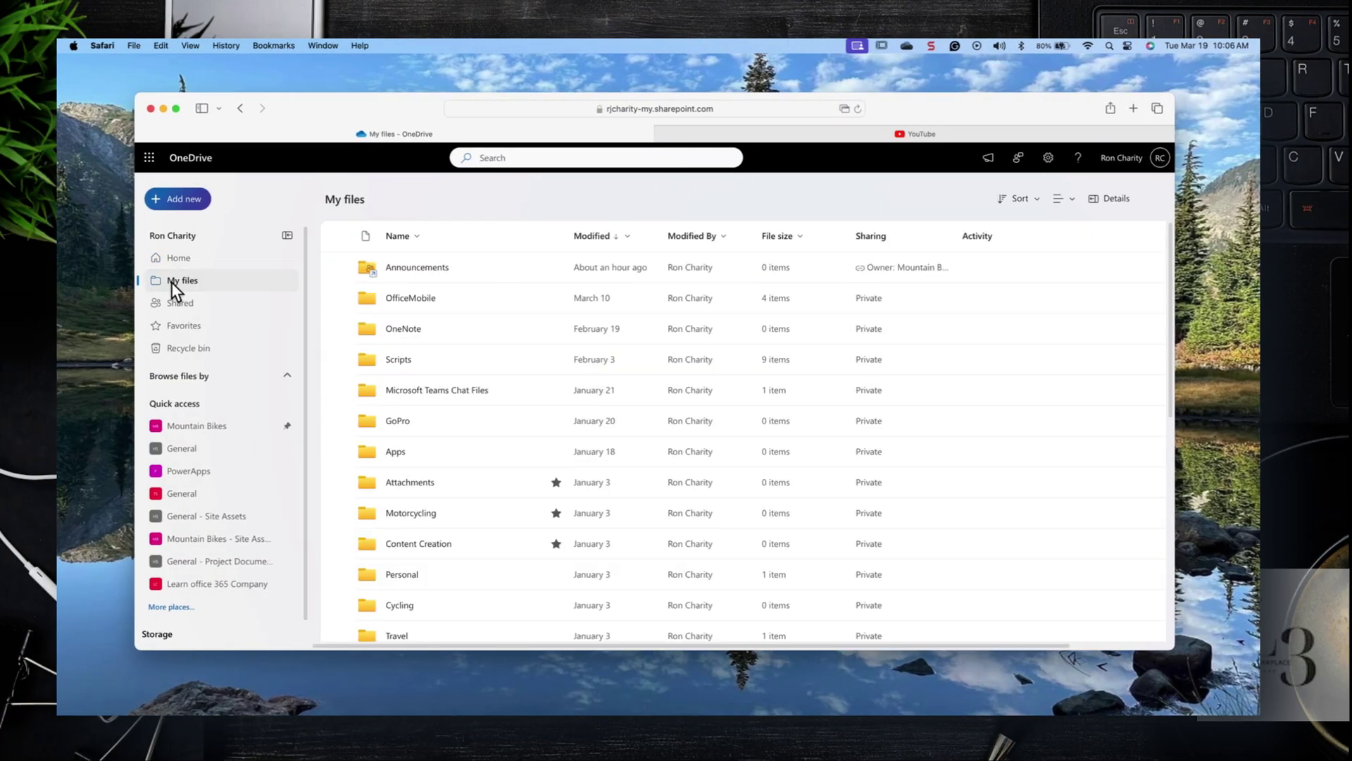
# - Delete 'to do new 2024.docx' from My files, sending it to the recycle bin
pyautogui.scroll(-10, 460, 422)
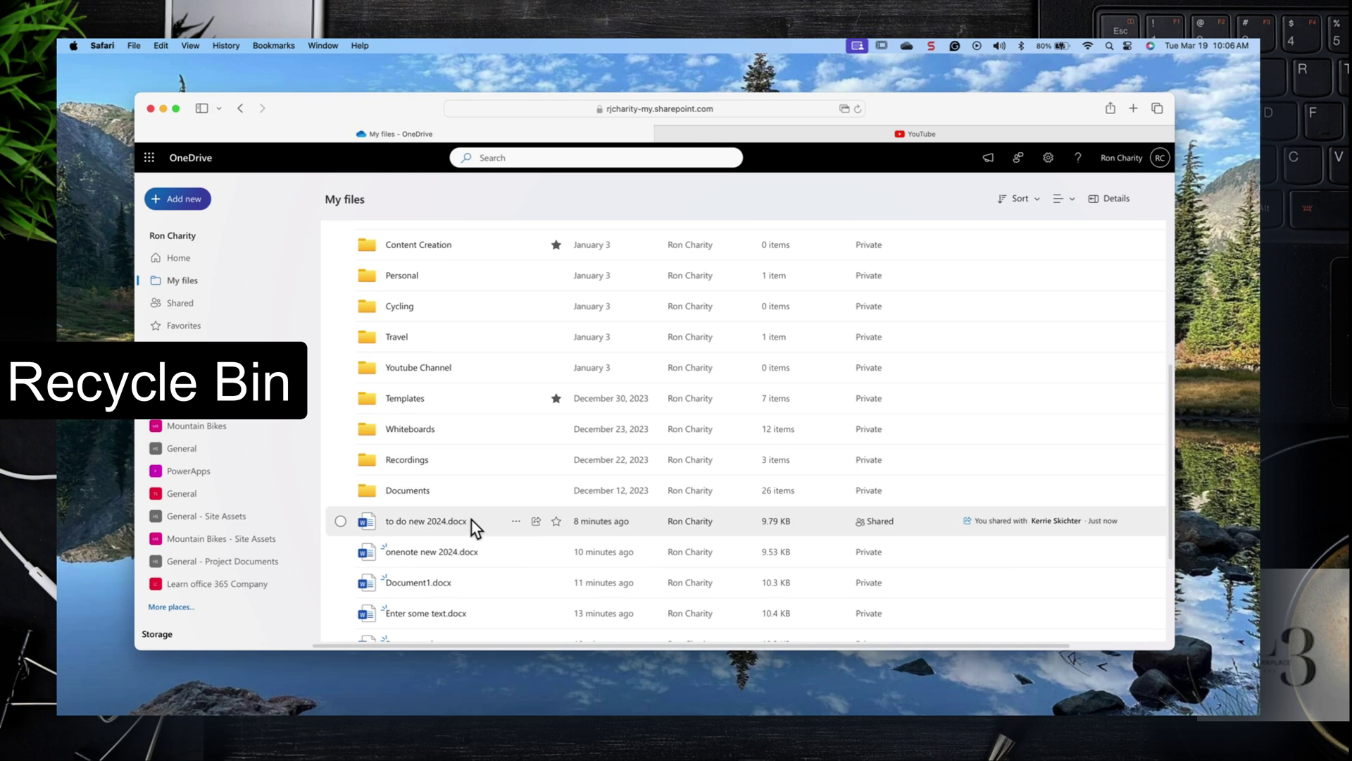
pyautogui.click(516, 522)
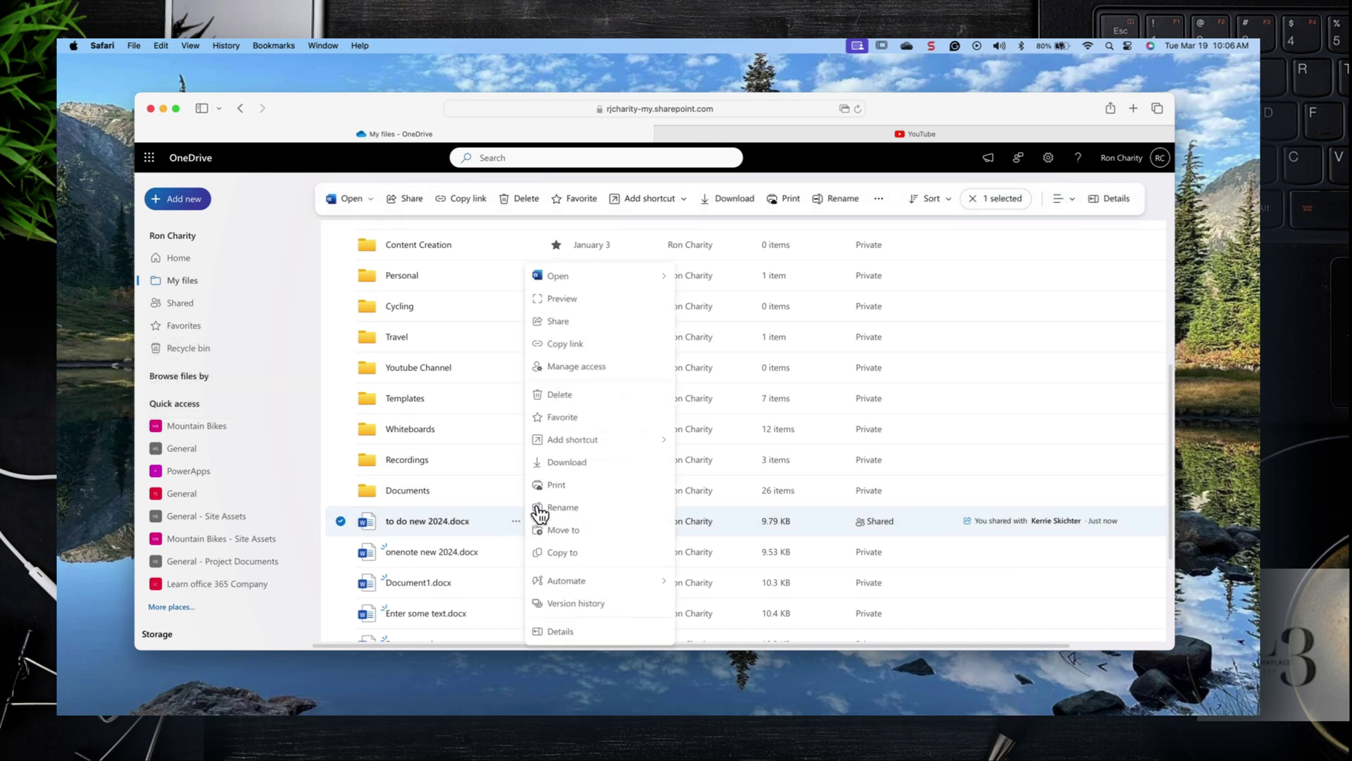
pyautogui.click(579, 393)
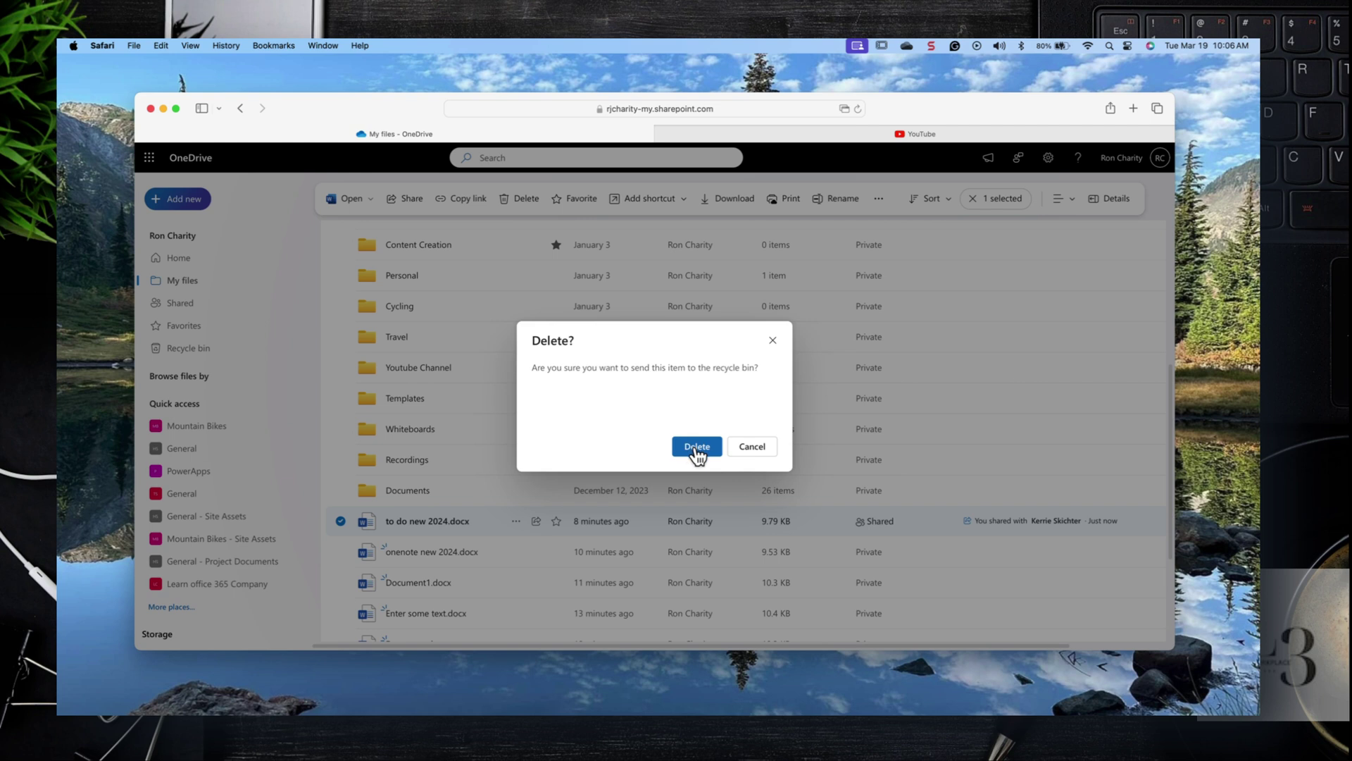
pyautogui.click(696, 448)
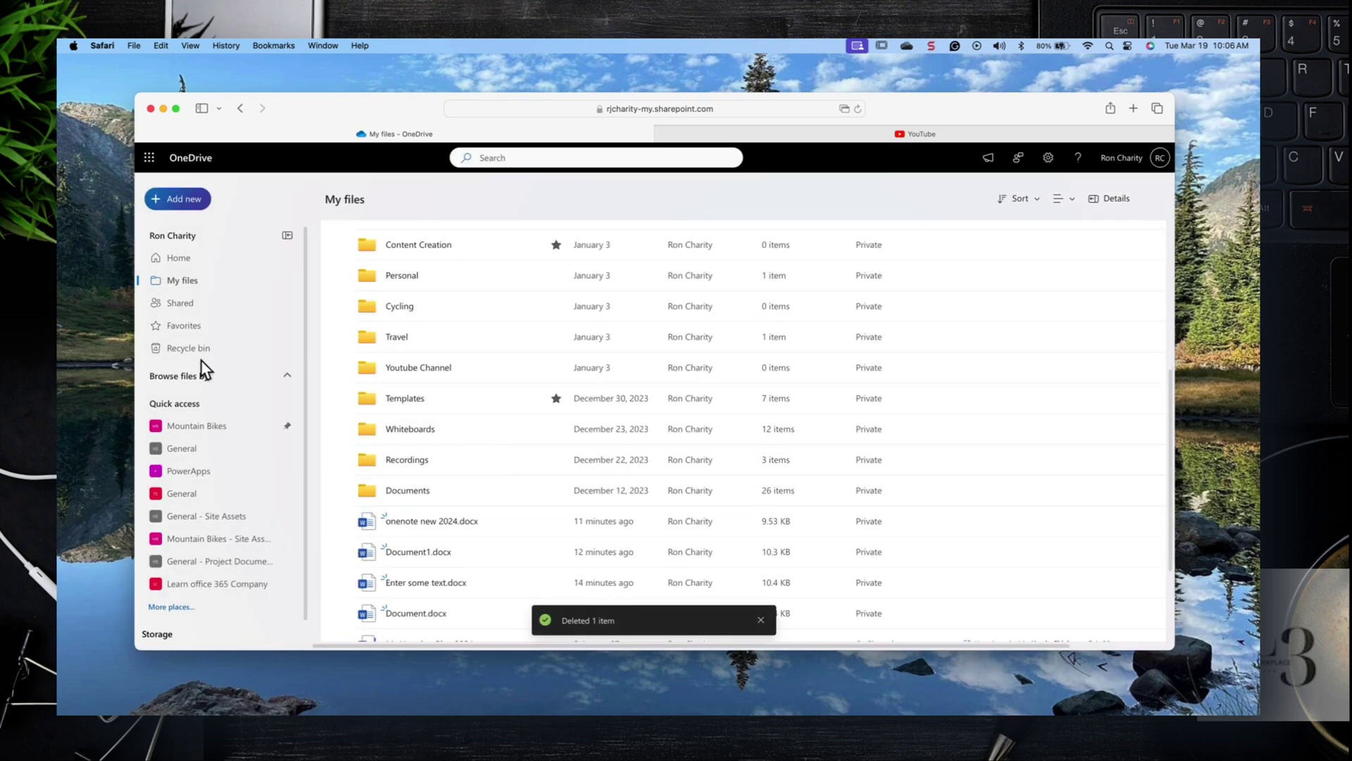
# - Restore 'to do new 2024.docx' from the Recycle bin back to My files and check the sync status
pyautogui.click(197, 351)
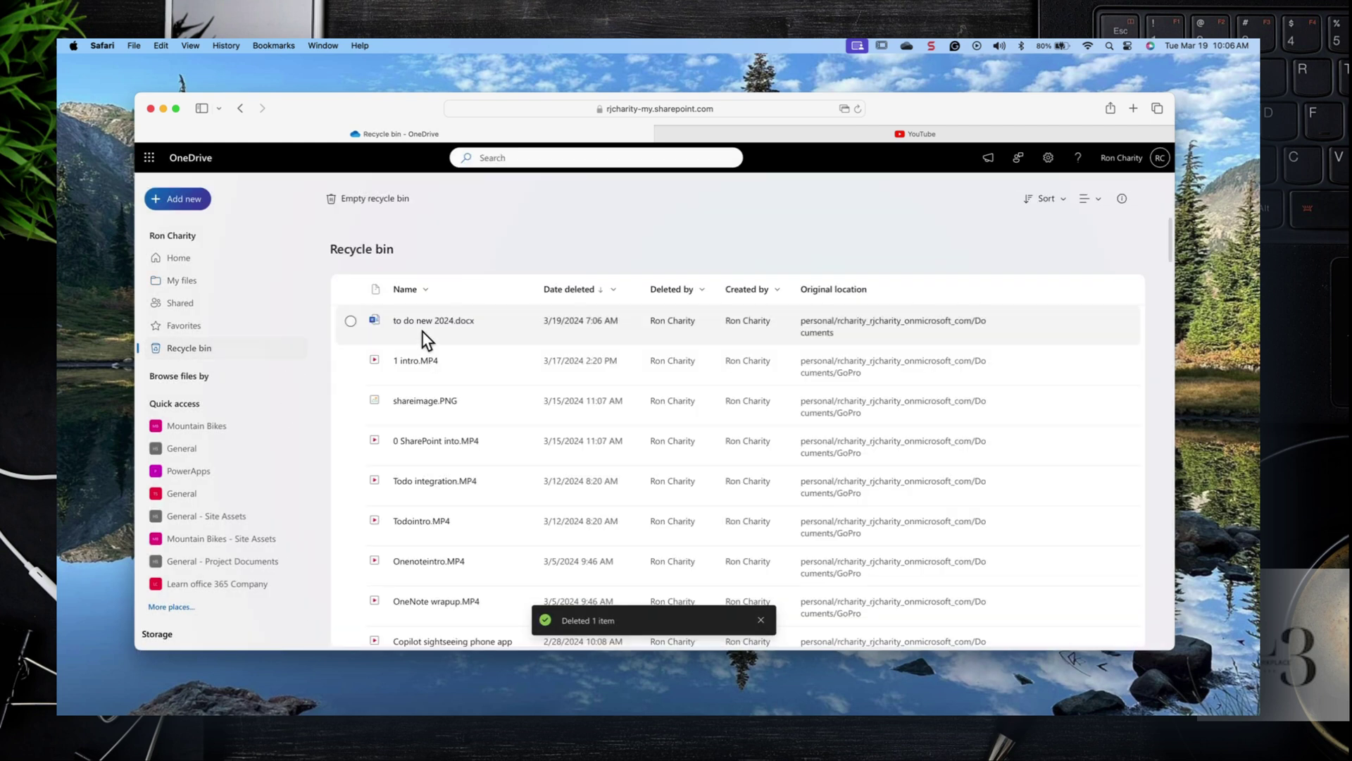
pyautogui.click(350, 321)
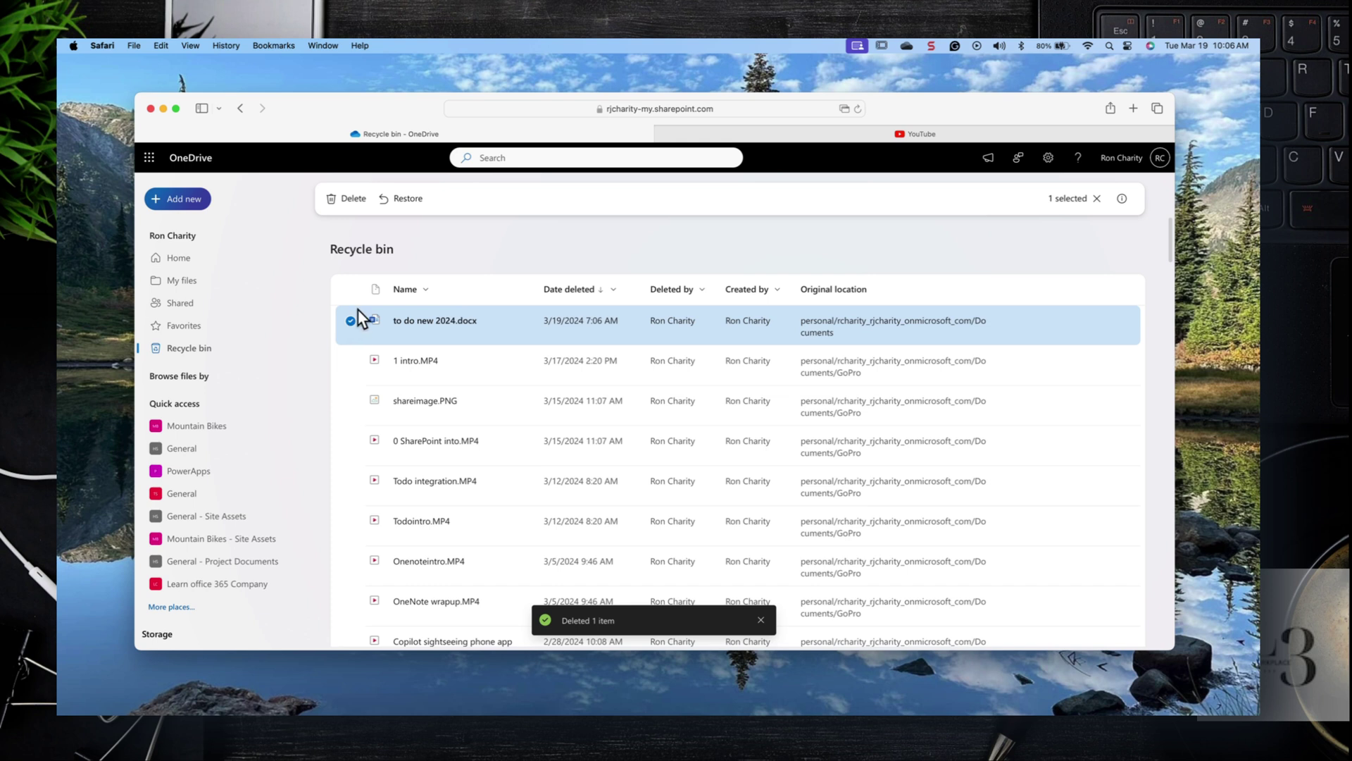
pyautogui.click(406, 202)
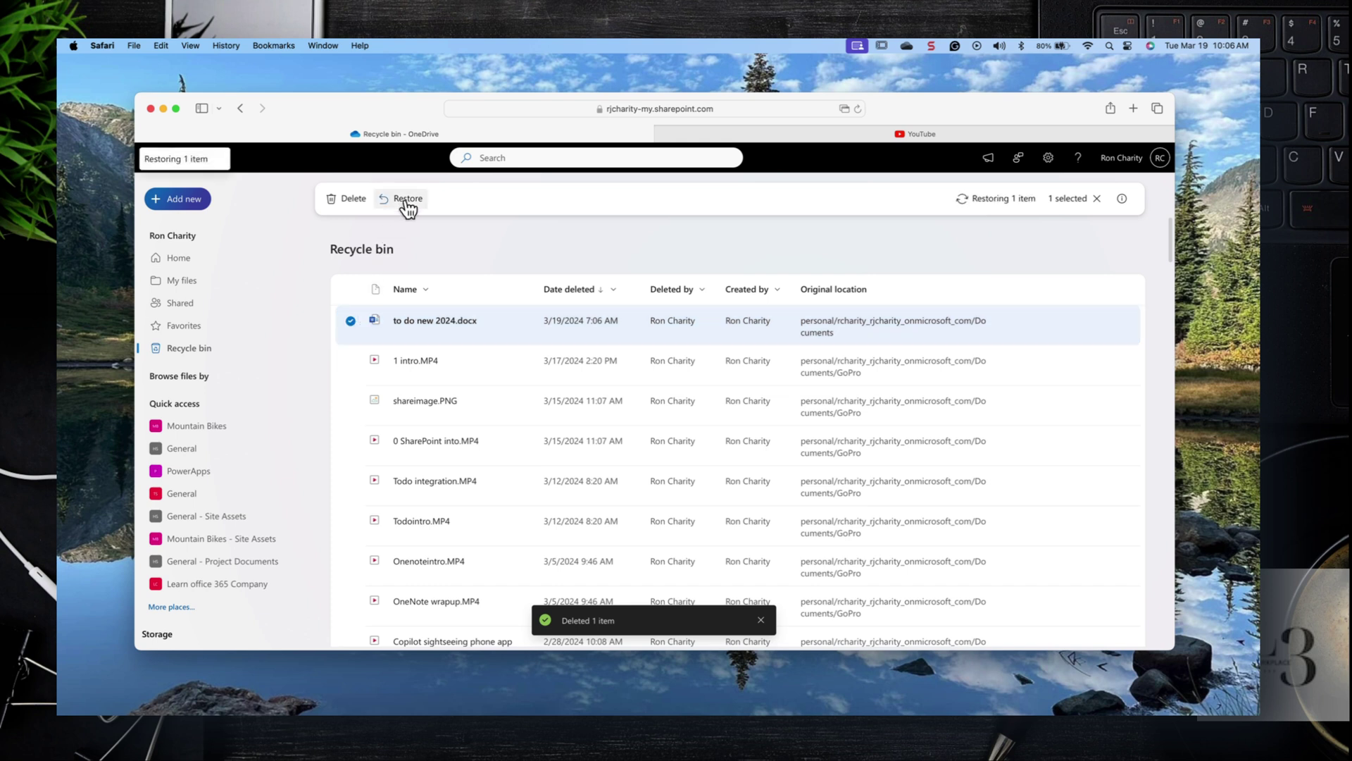
pyautogui.click(177, 279)
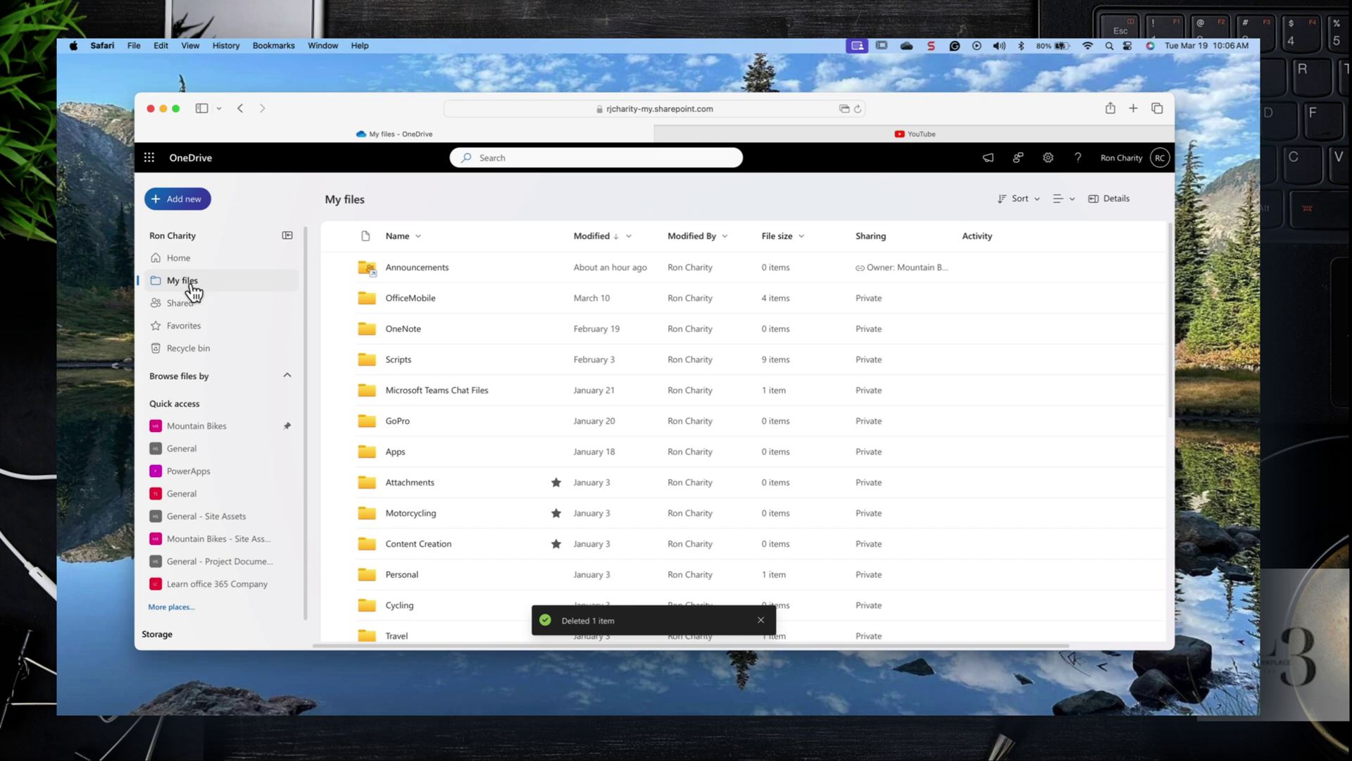
pyautogui.scroll(-10, 498, 432)
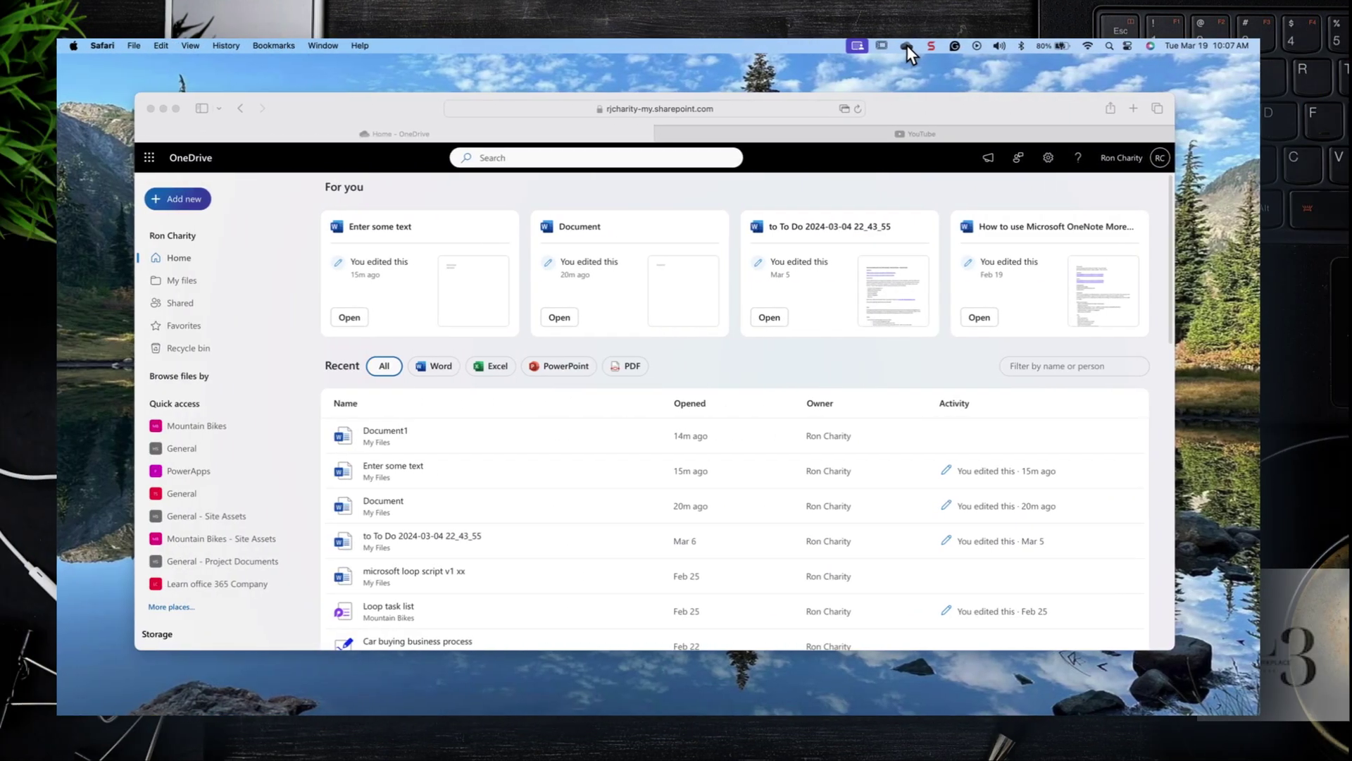
pyautogui.click(825, 45)
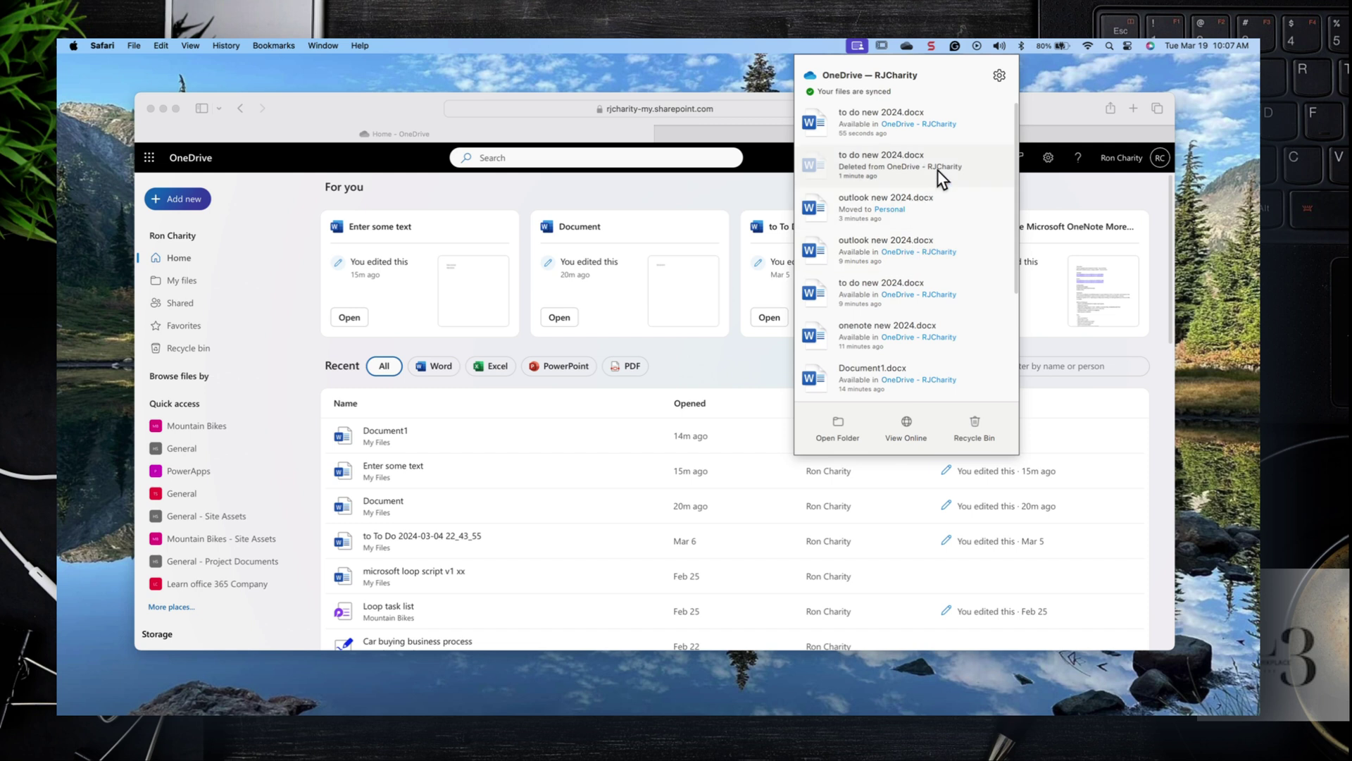
# - Open OneDrive Preferences' Account tab showing 3 GB of 1,024 GB used, then view Choose Folders and cancel without changes
pyautogui.click(999, 76)
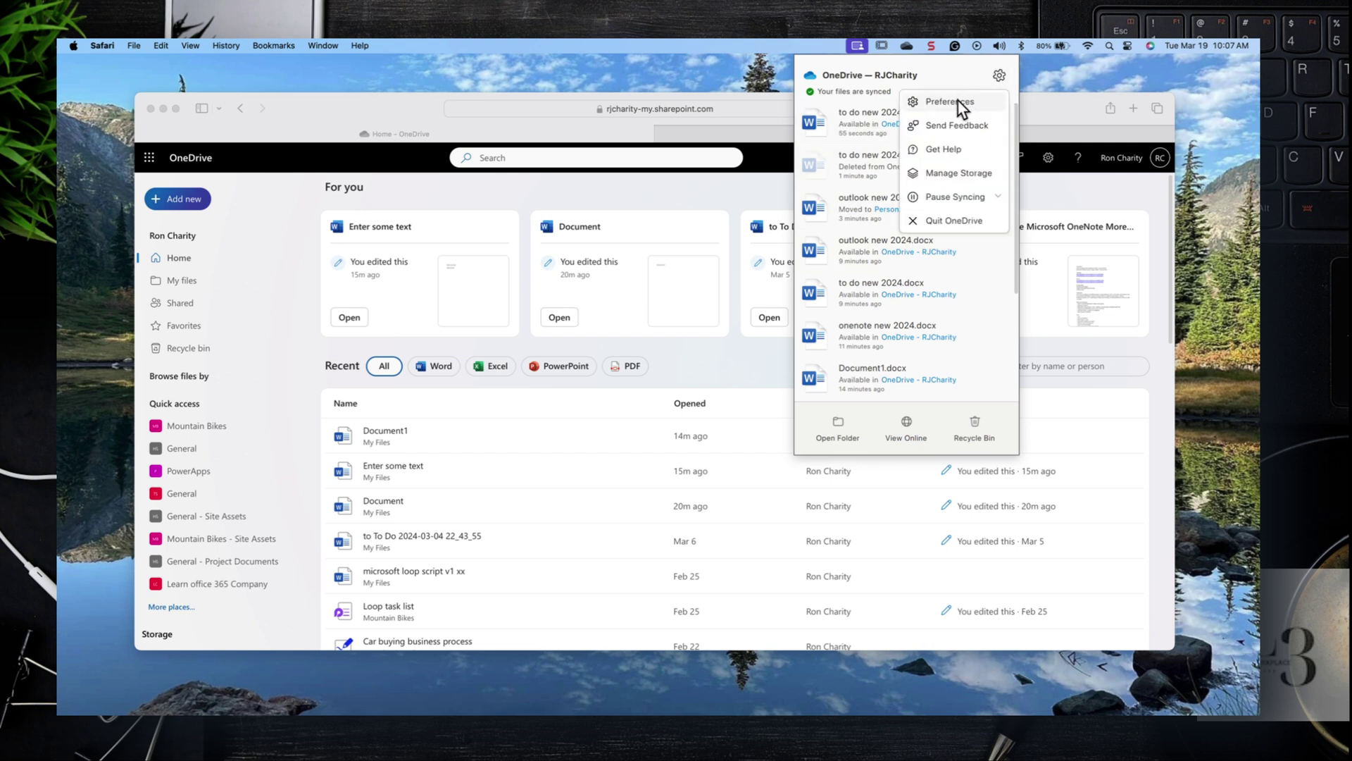
pyautogui.click(1000, 200)
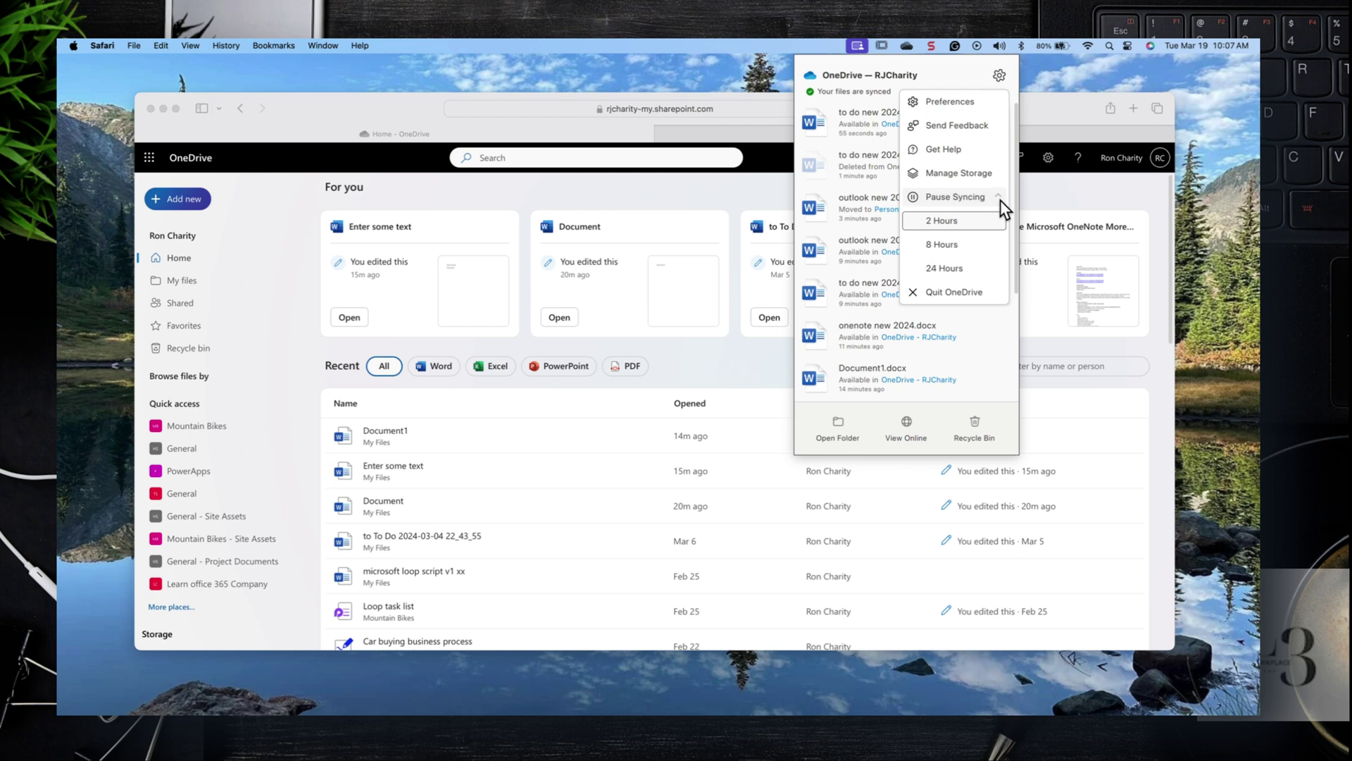
pyautogui.click(958, 100)
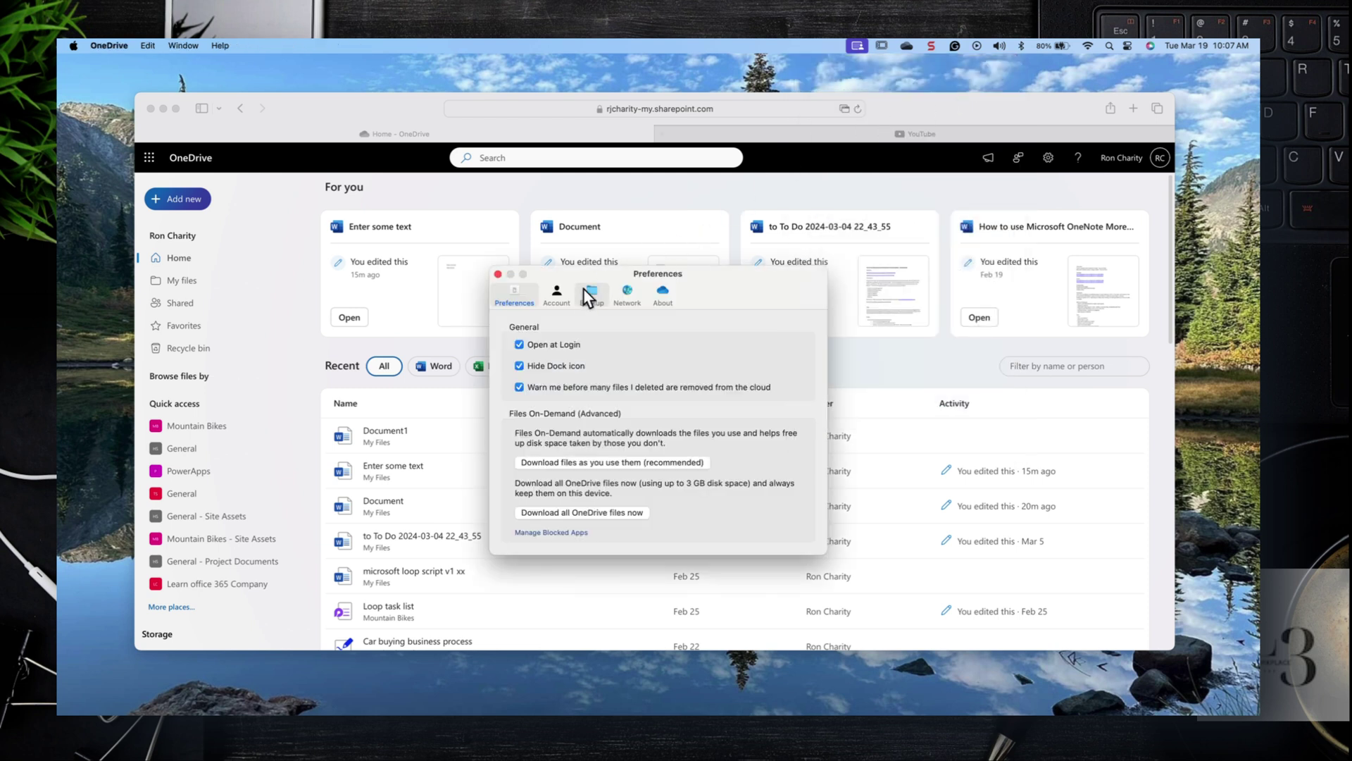
pyautogui.click(563, 300)
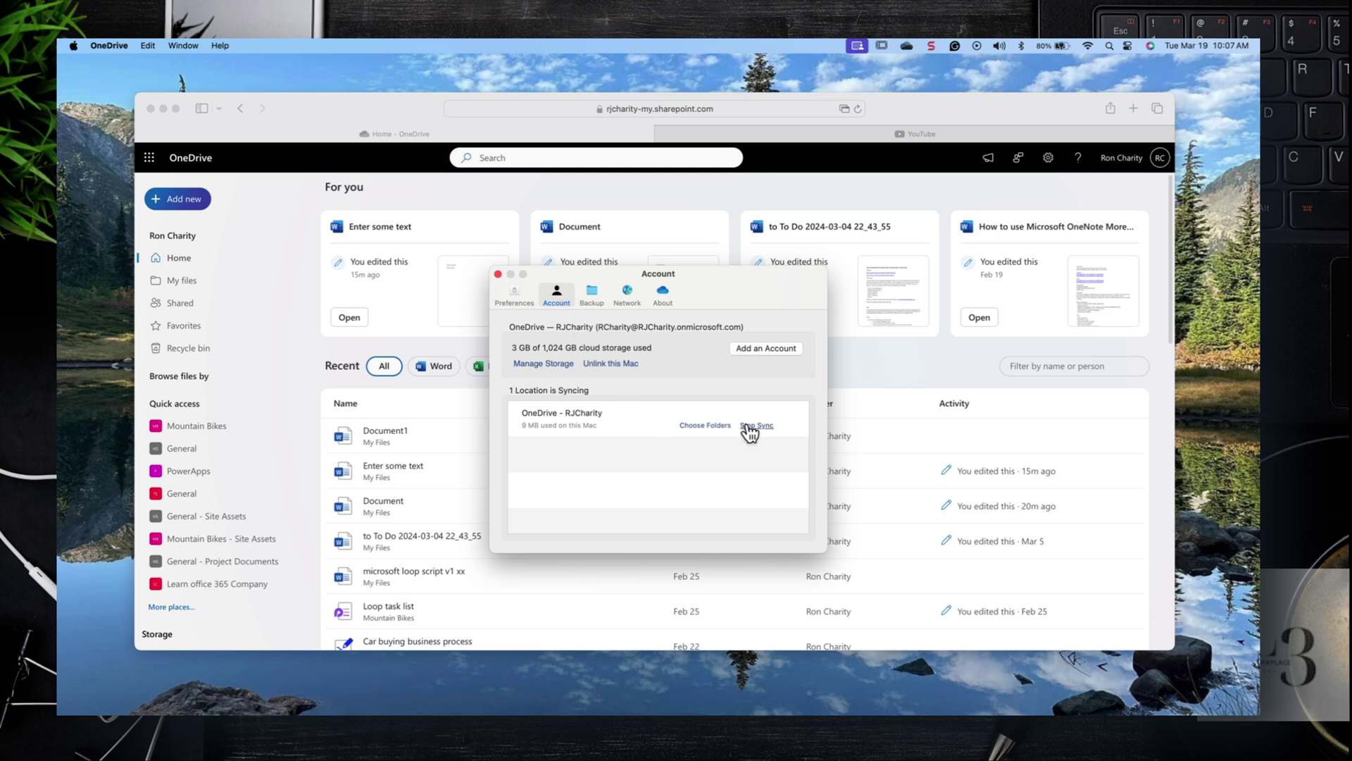
pyautogui.click(705, 426)
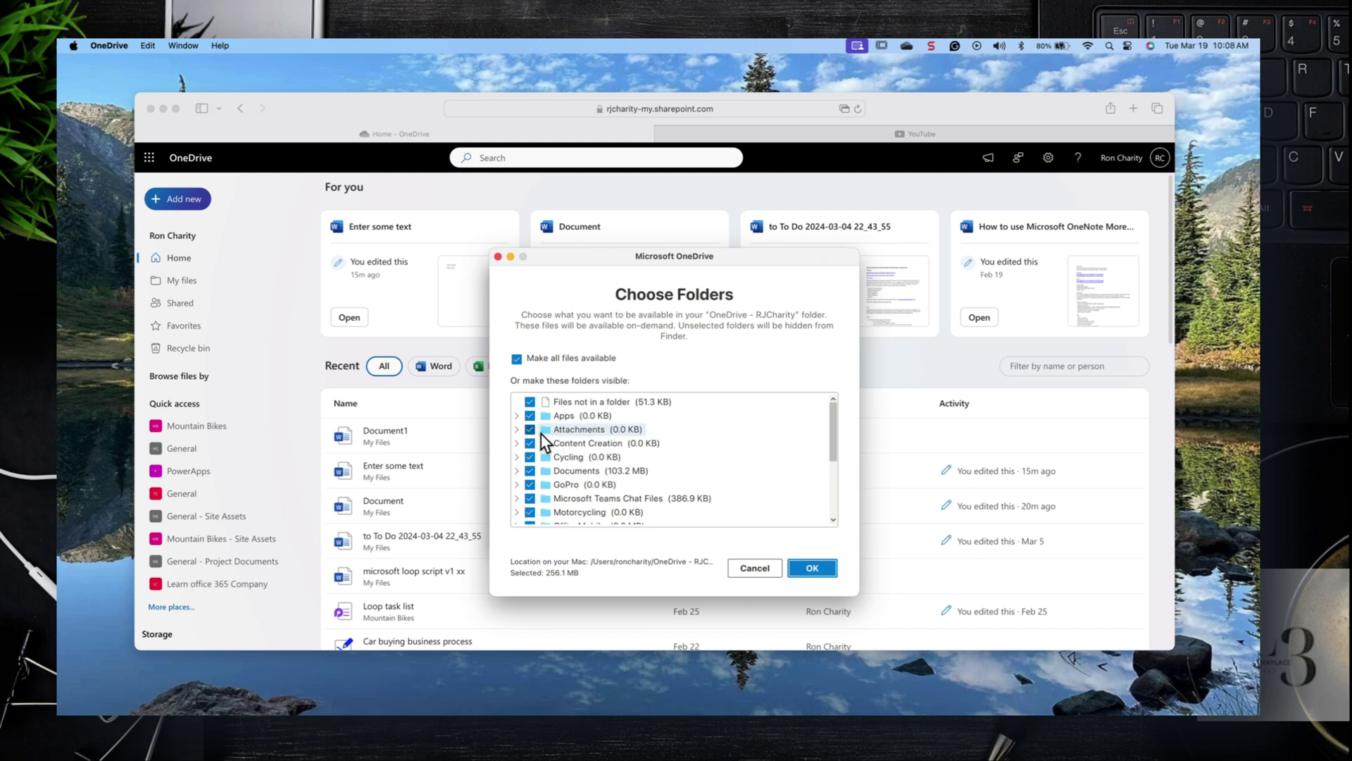
pyautogui.scroll(-2, 531, 446)
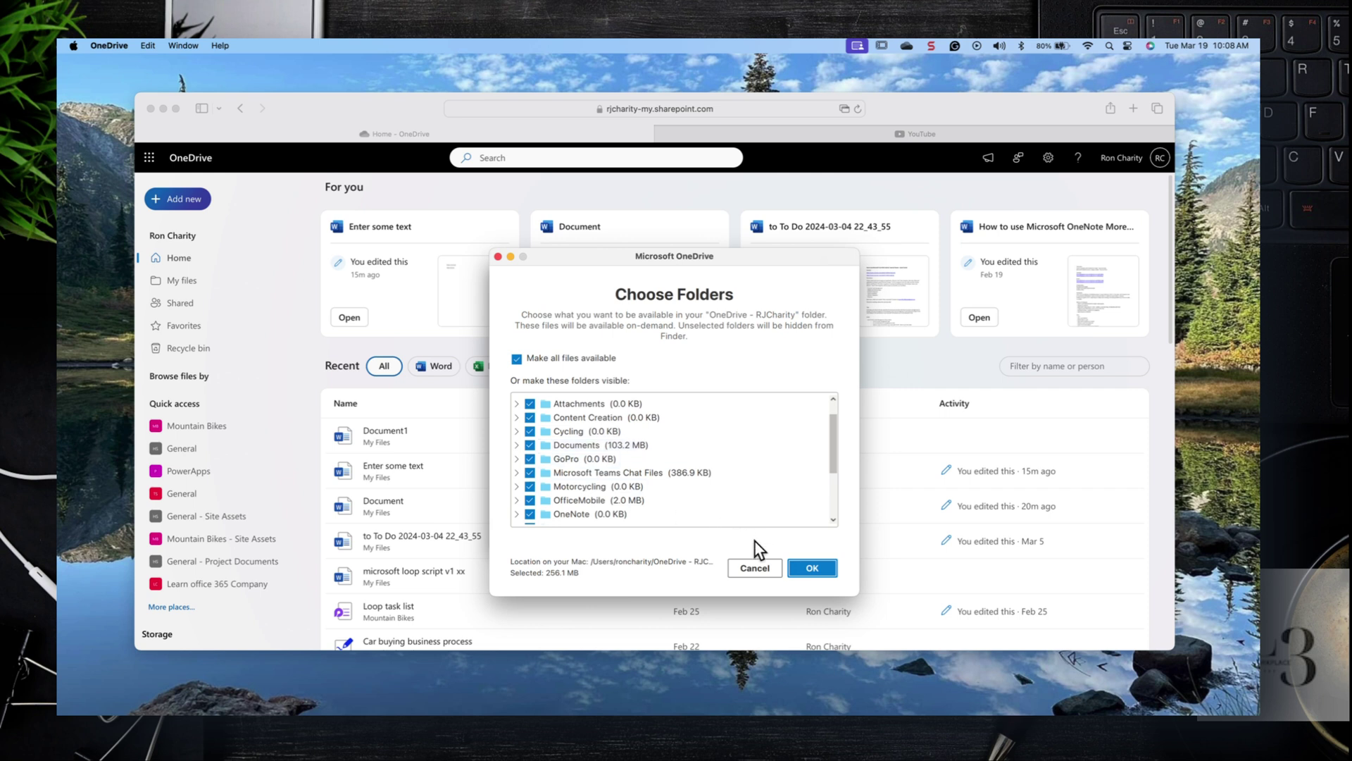
pyautogui.click(764, 567)
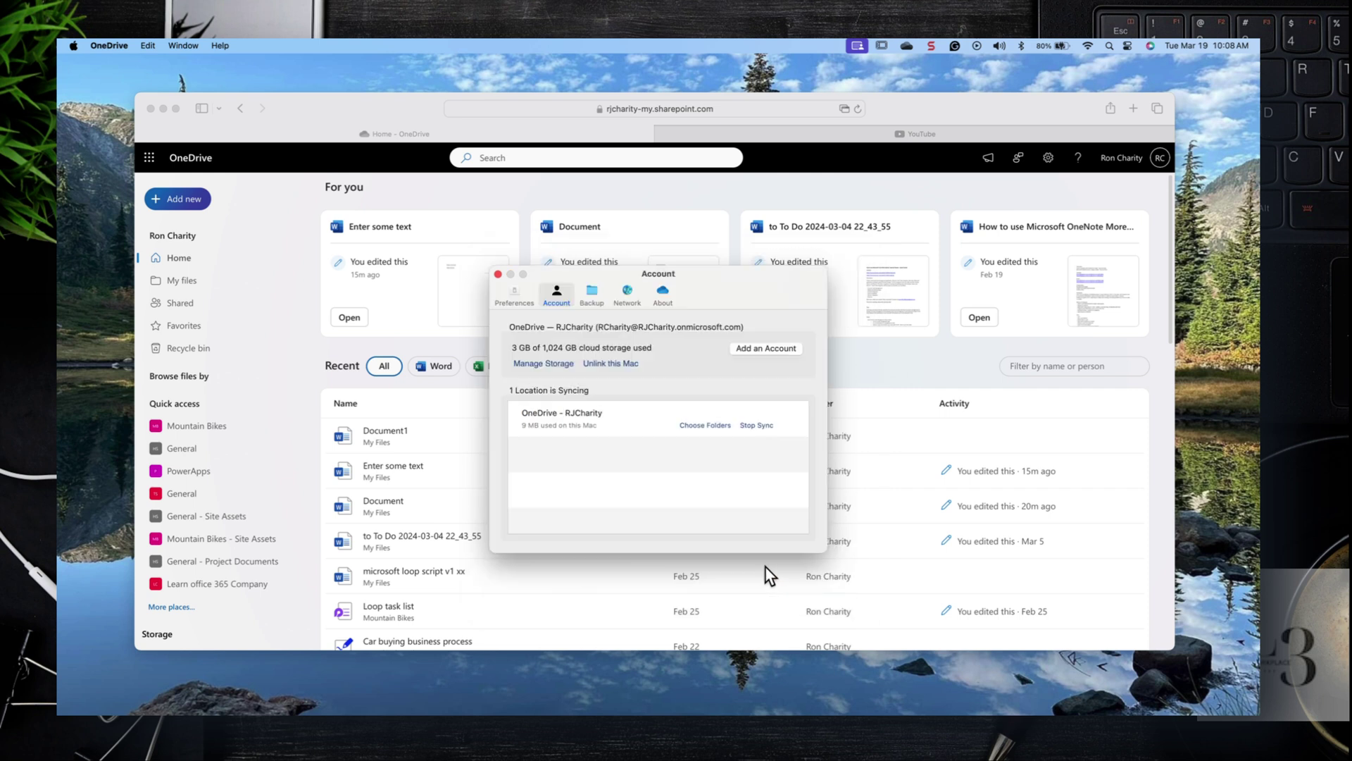